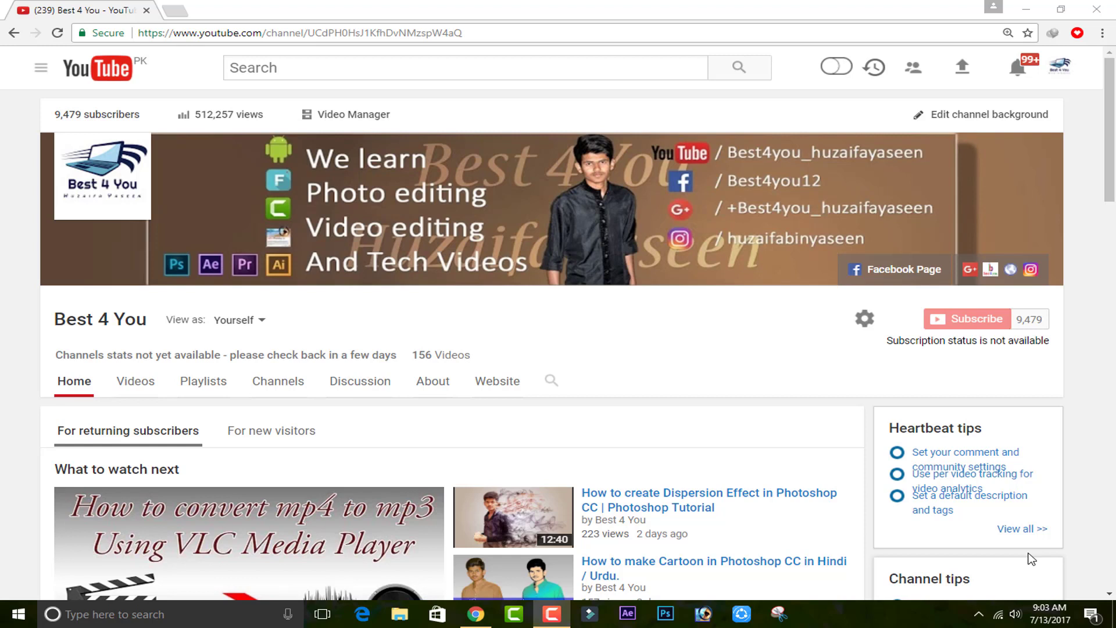
- Search the web for "kokila text download" in a new browser tab
{"action": "left_click", "coordinate": [176, 11]}
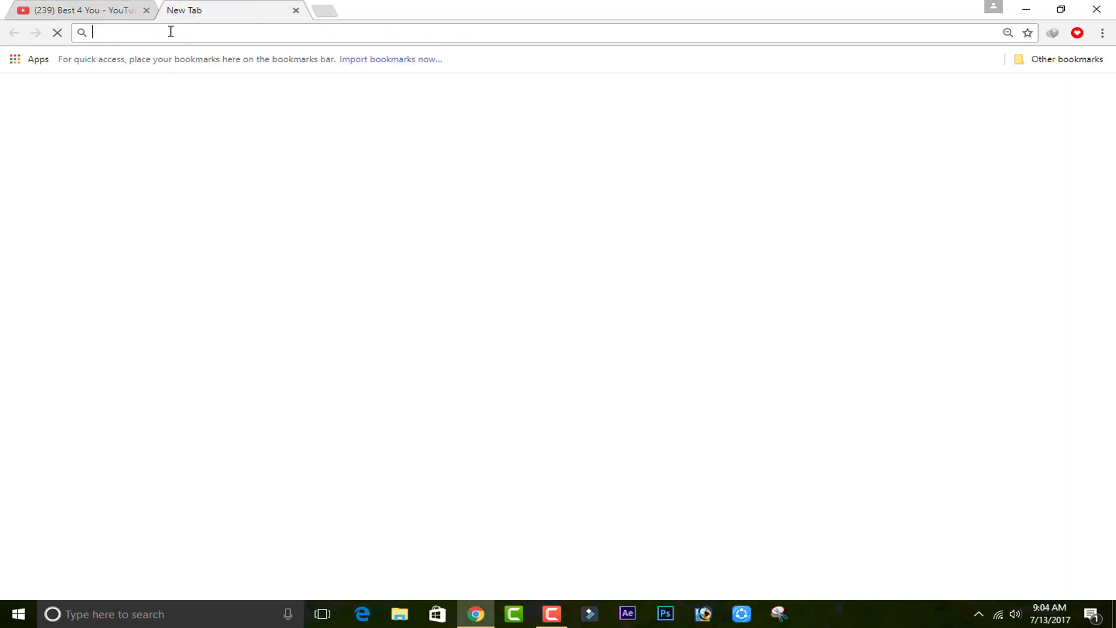
{"action": "type", "text": "k"}
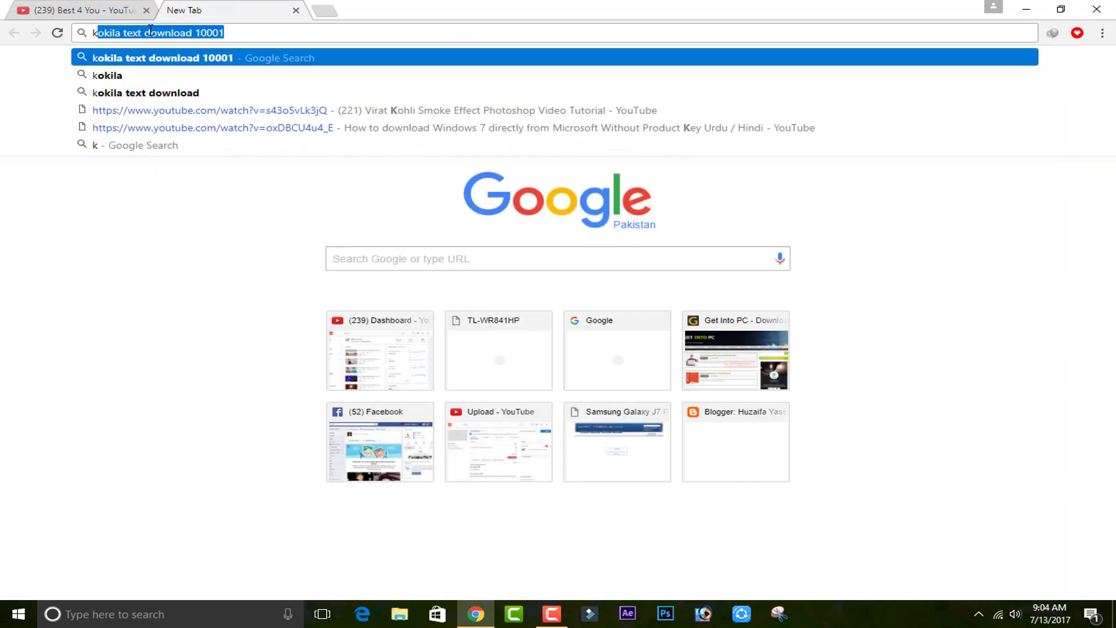
{"action": "key", "text": "End"}
{"action": "key", "text": "BackSpace"}
{"action": "key", "text": "BackSpace"}
{"action": "key", "text": "BackSpace"}
{"action": "key", "text": "BackSpace"}
{"action": "key", "text": "BackSpace"}
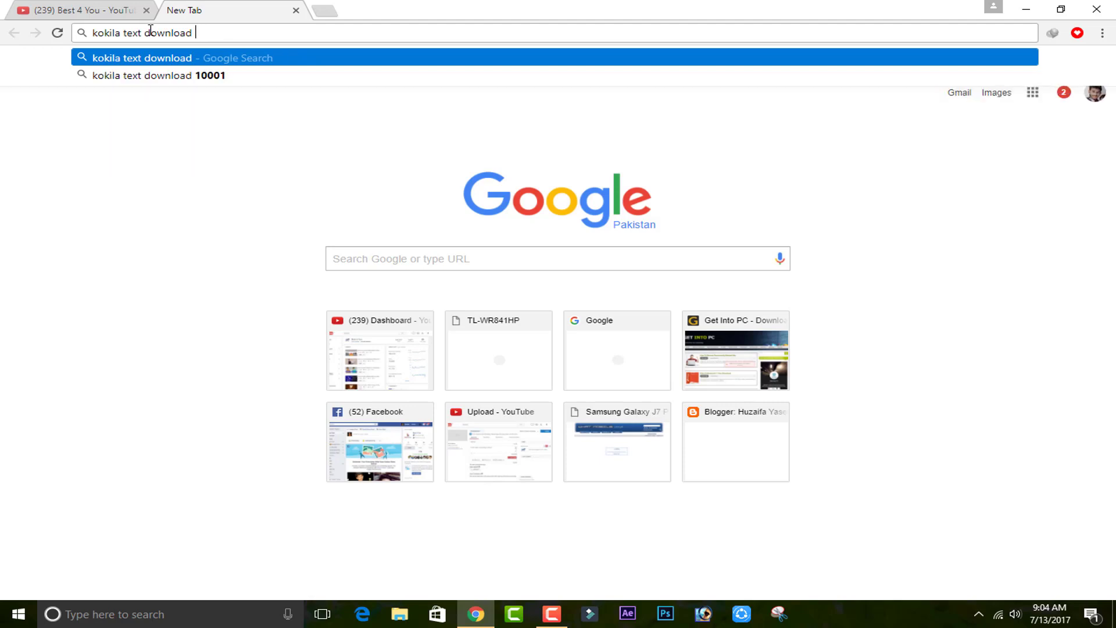
{"action": "key", "text": "Return"}
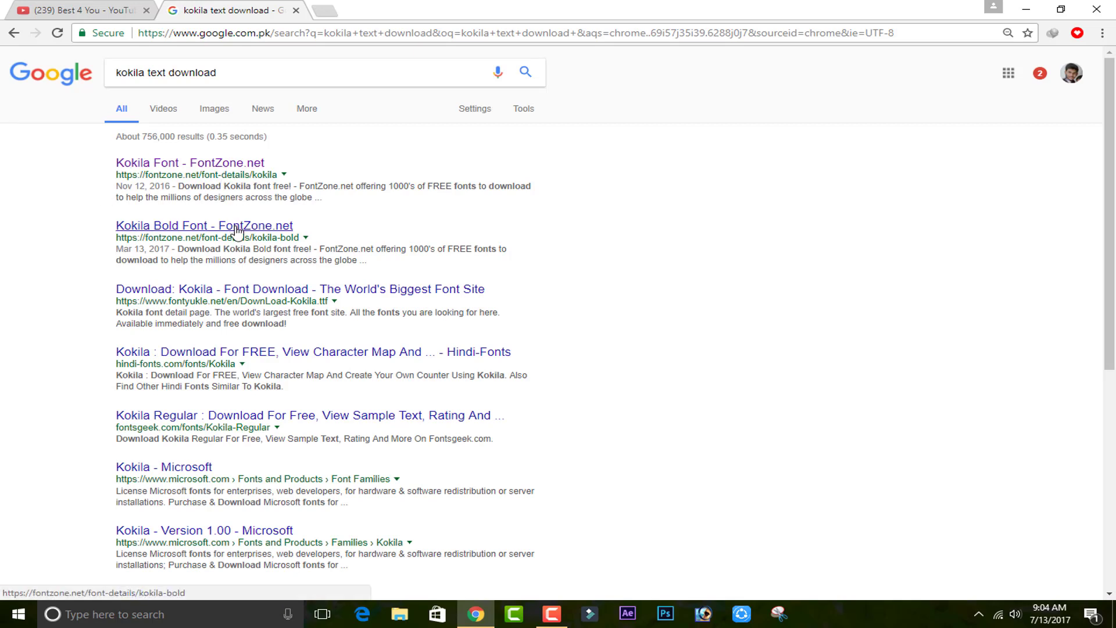
- Open the FontZone.net Kokila Font result in a separate tab, plus the fontyukle.net Kokila result, and view the FontZone page
{"action": "right_click", "coordinate": [236, 227]}
{"action": "left_click", "coordinate": [259, 183]}
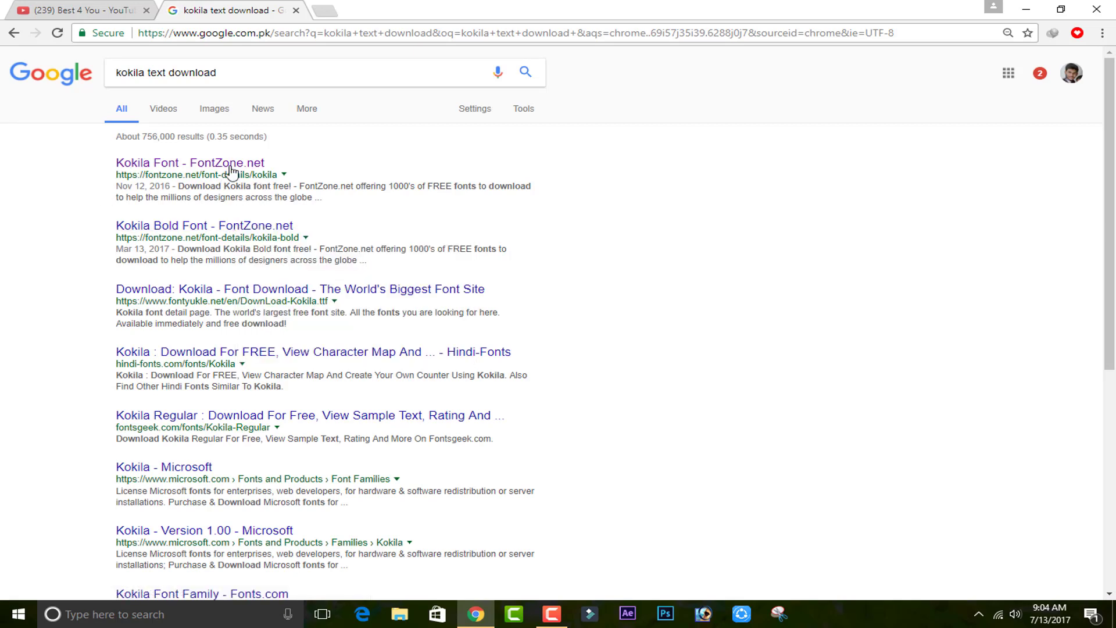
{"action": "right_click", "coordinate": [231, 170]}
{"action": "left_click", "coordinate": [251, 172]}
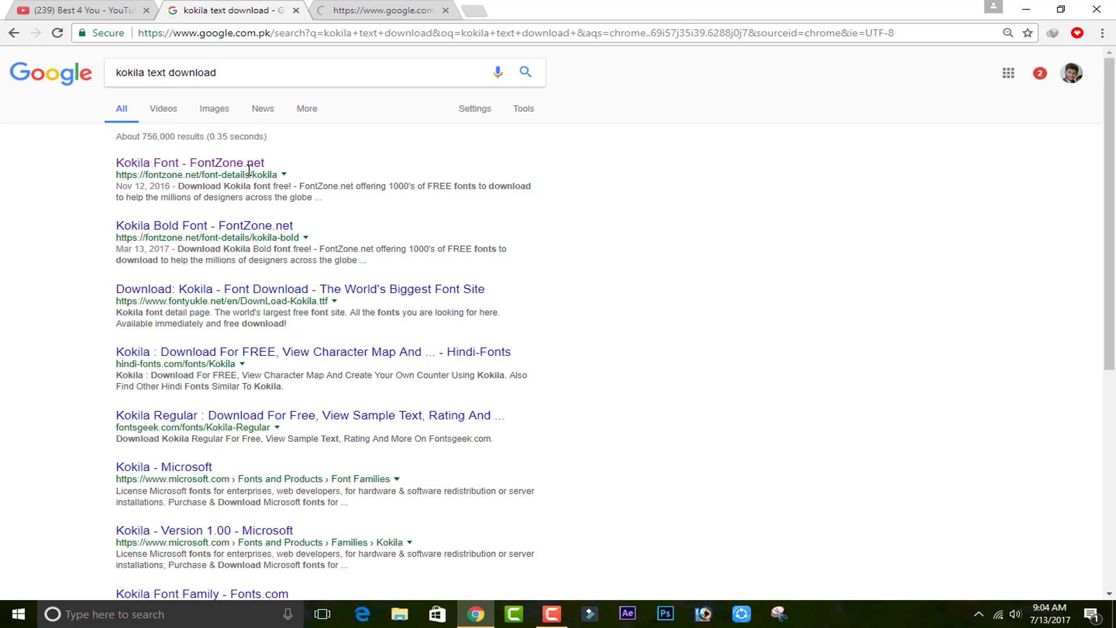
{"action": "left_click", "coordinate": [208, 299]}
{"action": "left_click", "coordinate": [383, 10]}
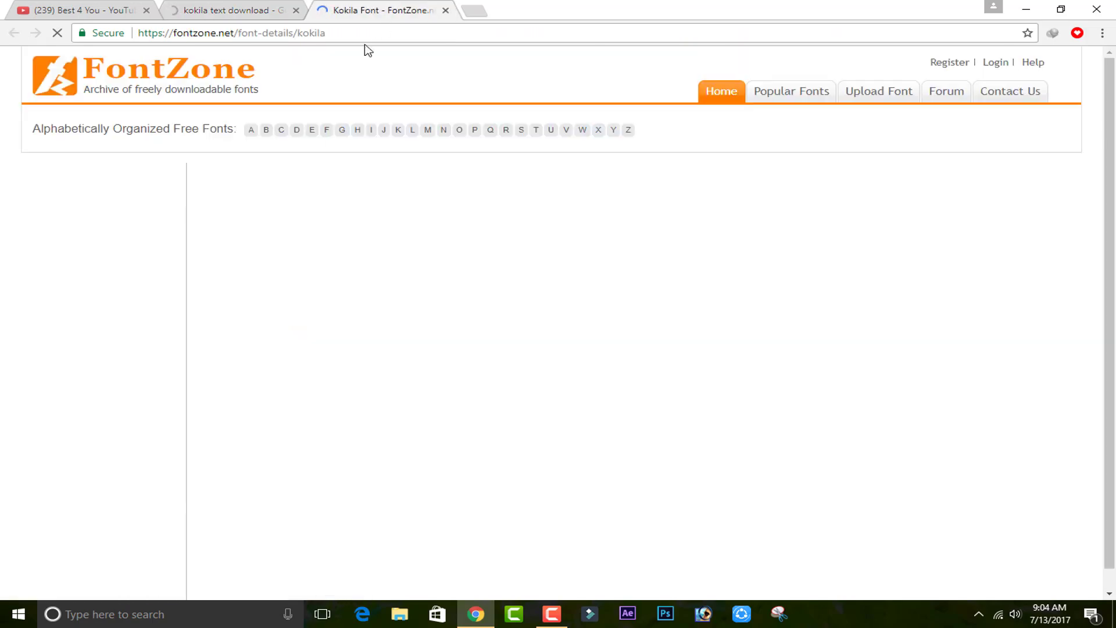
{"action": "left_click", "coordinate": [218, 7]}
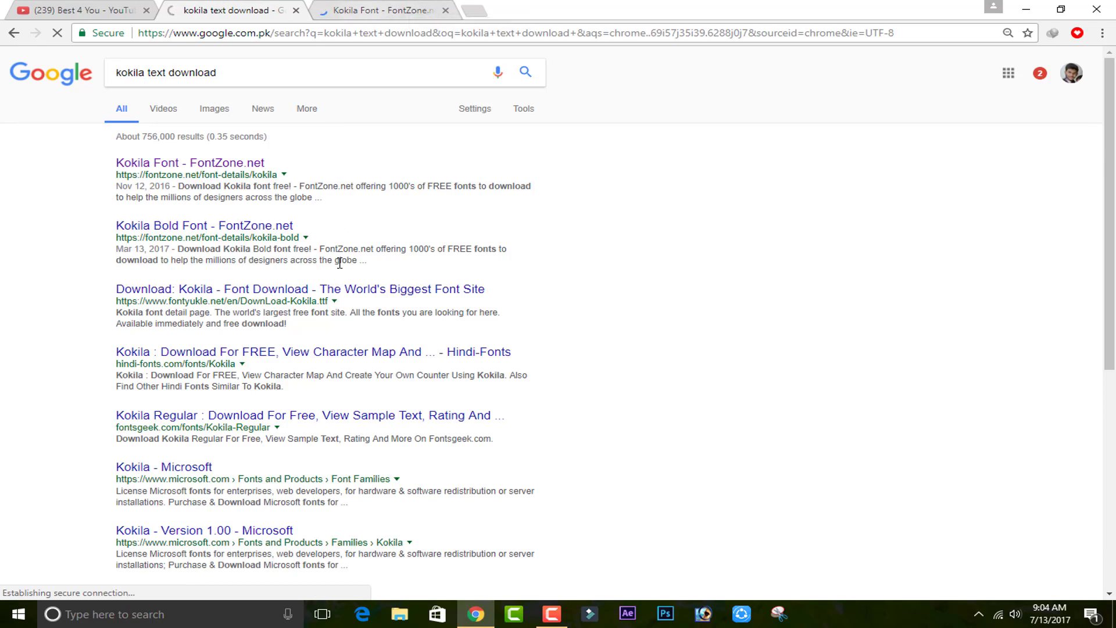
{"action": "left_click", "coordinate": [346, 7]}
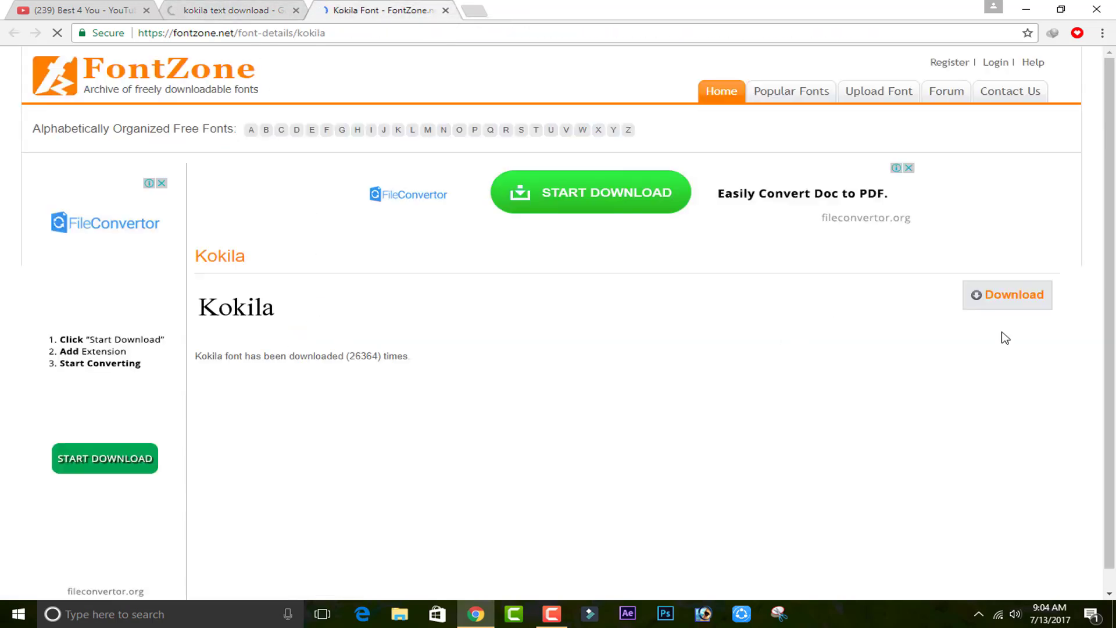
- Request the Kokila font download on FontZone, enter the captcha verification text, and start downloading the font file
{"action": "left_click", "coordinate": [1014, 297]}
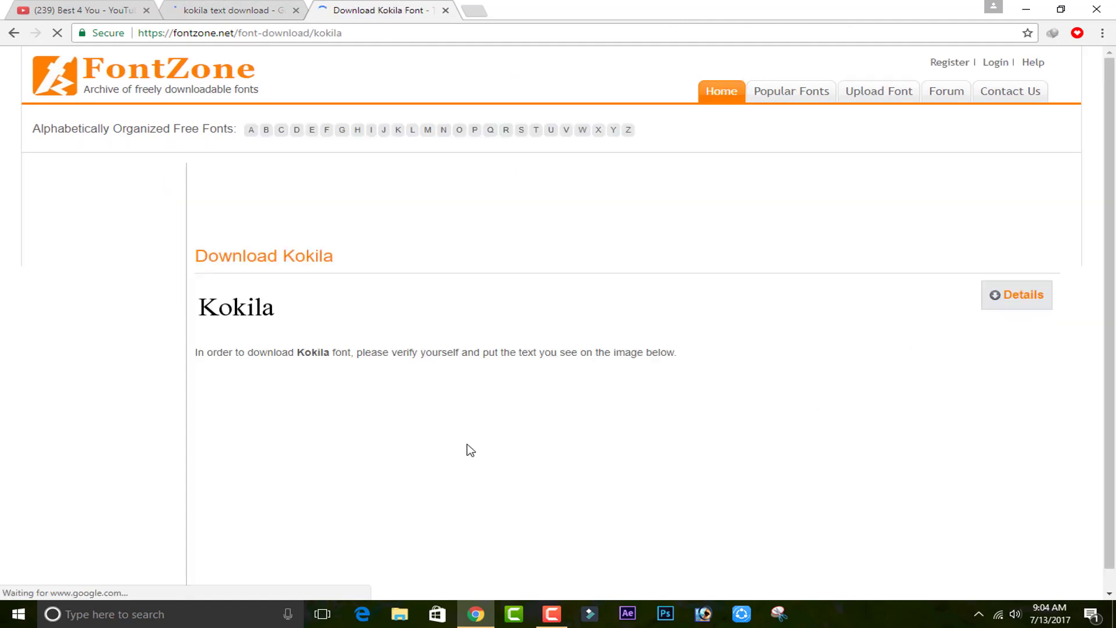
{"action": "left_click", "coordinate": [249, 439]}
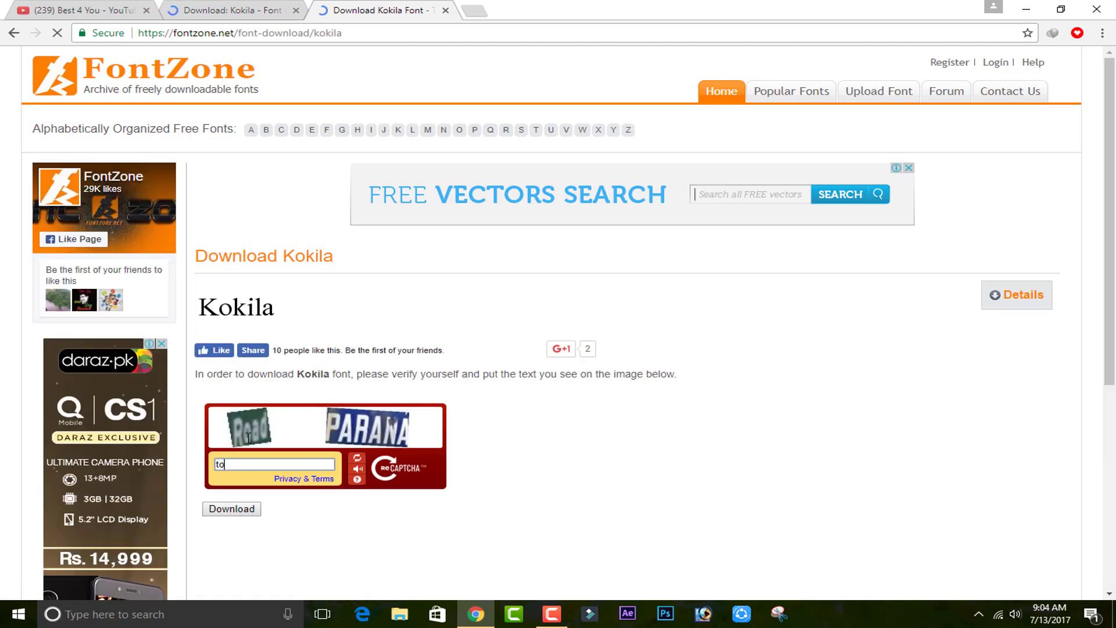
{"action": "type", "text": "road parana"}
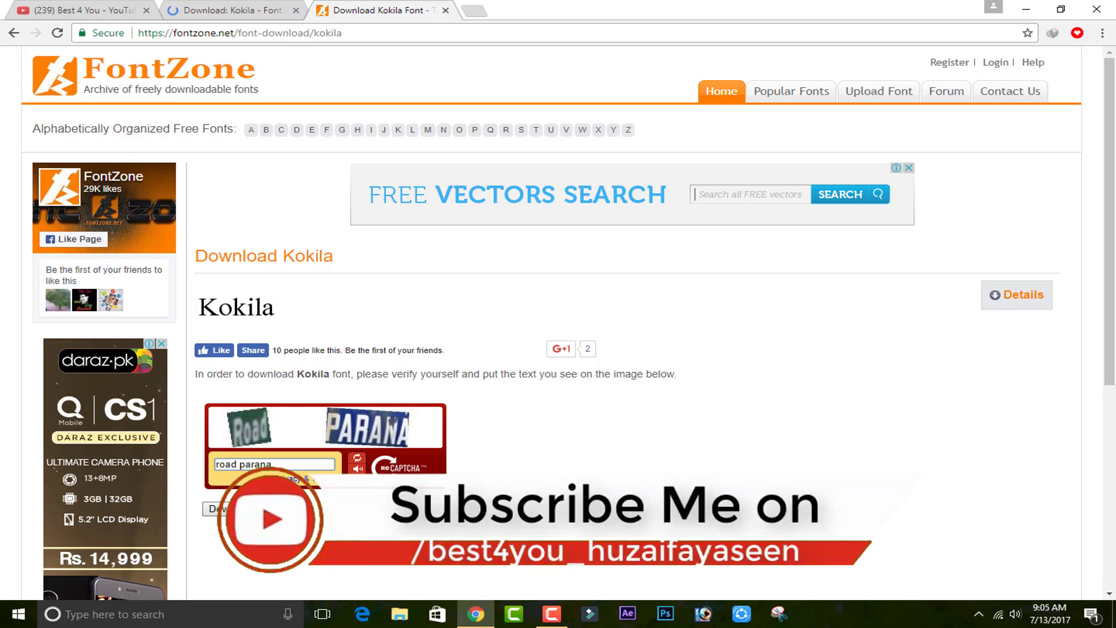
{"action": "key", "text": "Return"}
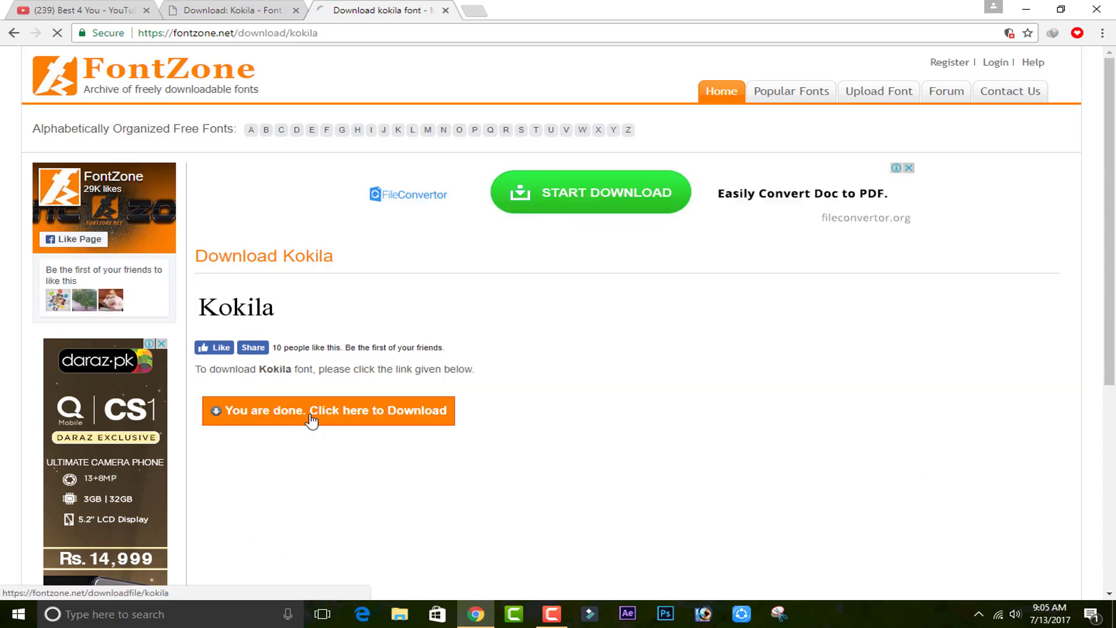
{"action": "left_click", "coordinate": [343, 418]}
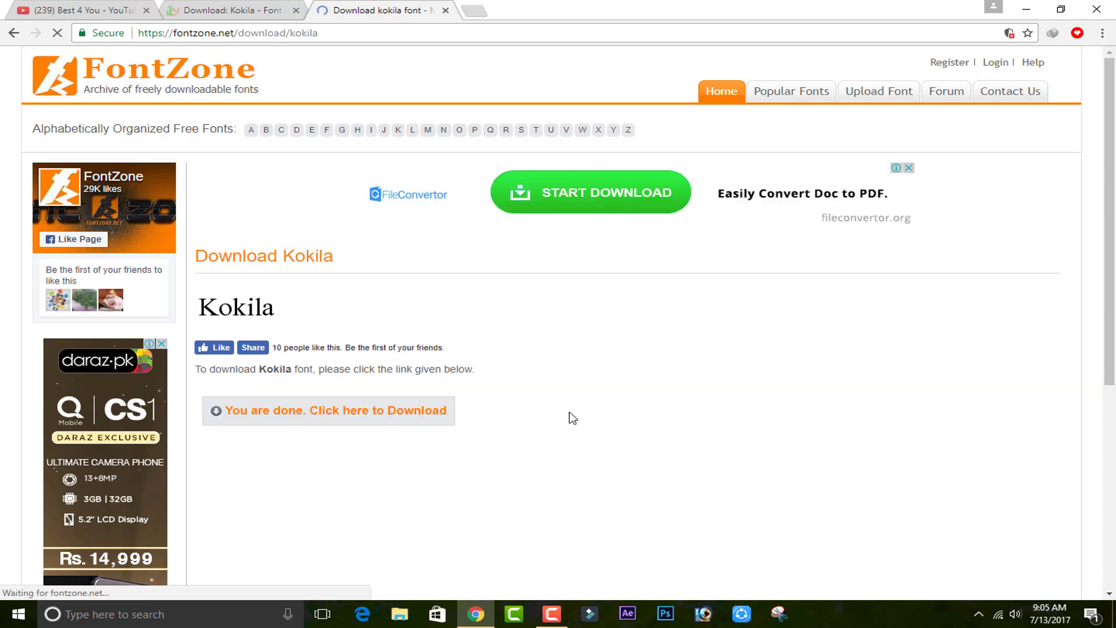
- Close the fontyukle.net and FontZone tabs, keeping the YouTube channel page open
{"action": "scroll", "coordinate": [572, 418], "scroll_direction": "down", "scroll_amount": 1}
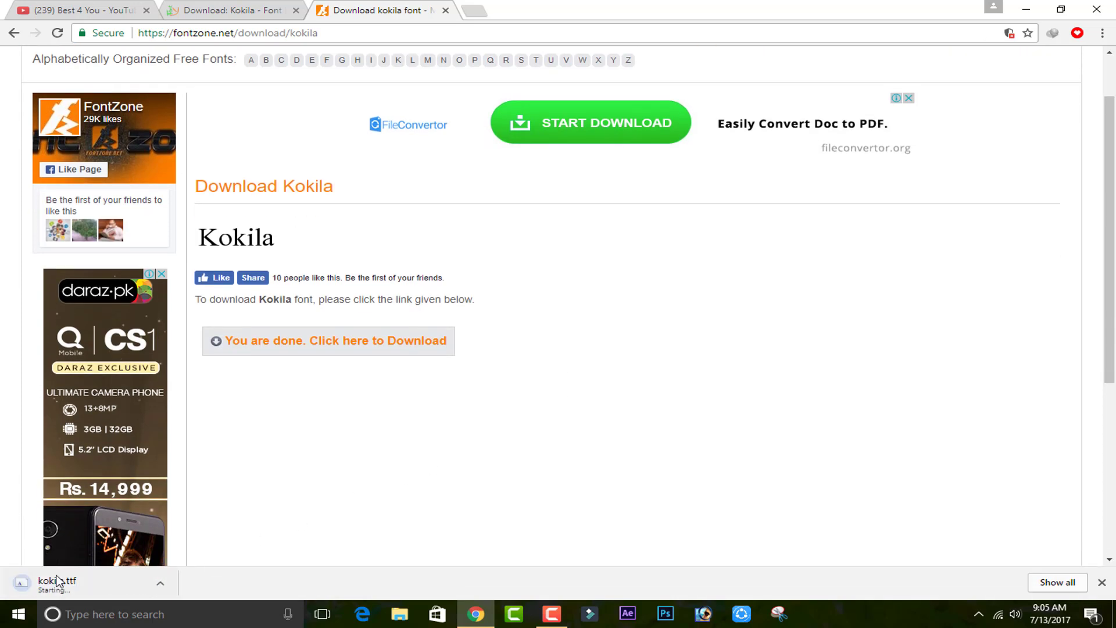
{"action": "left_click", "coordinate": [227, 10]}
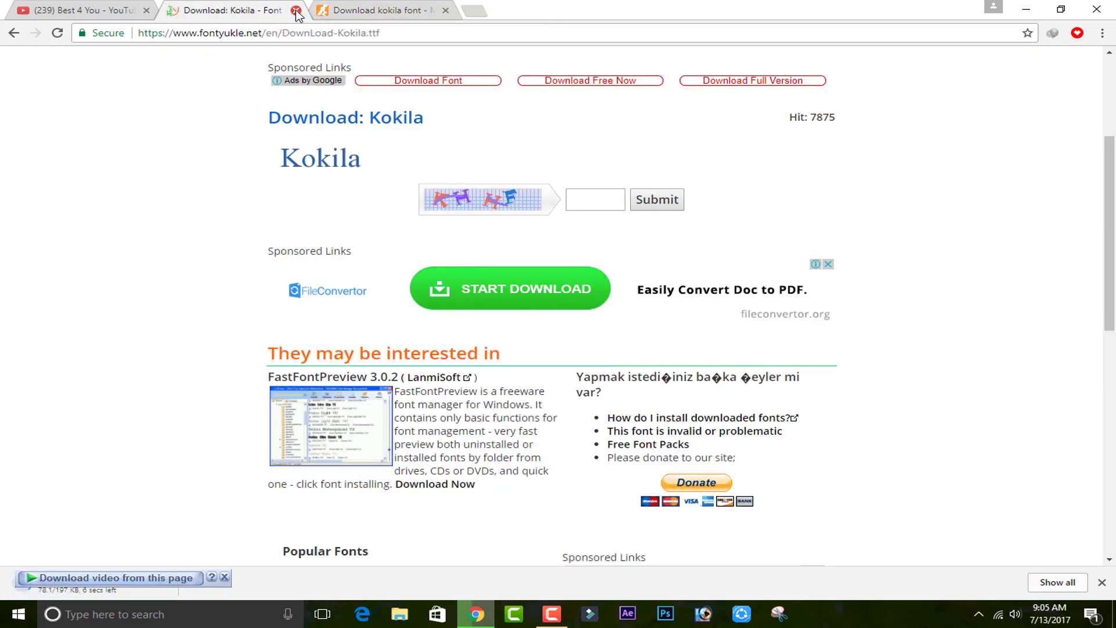
{"action": "left_click", "coordinate": [297, 11]}
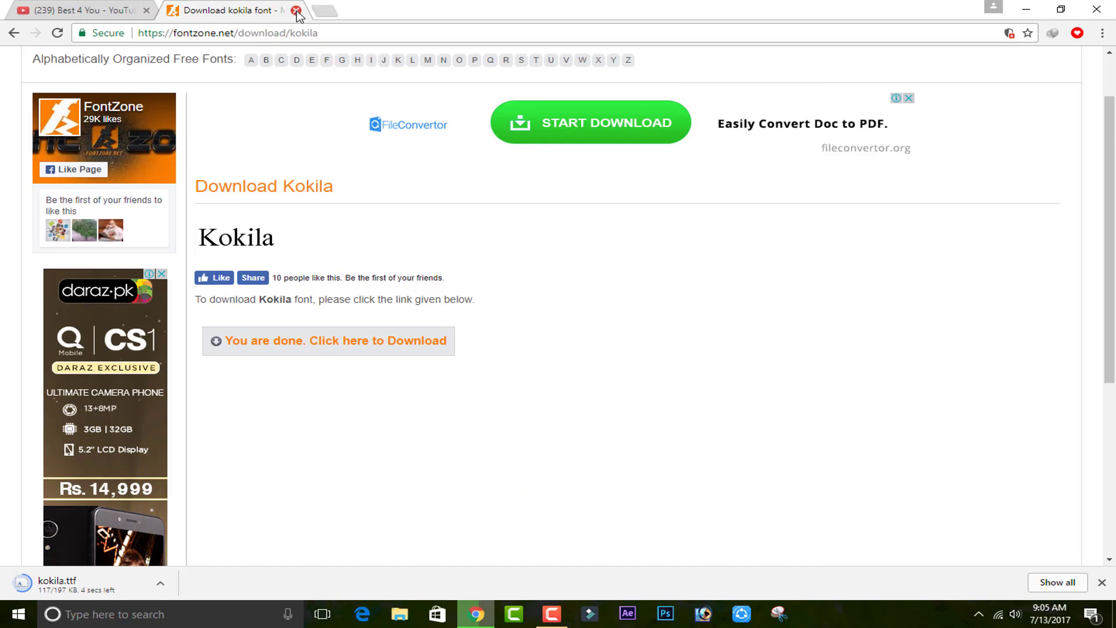
{"action": "left_click", "coordinate": [297, 11]}
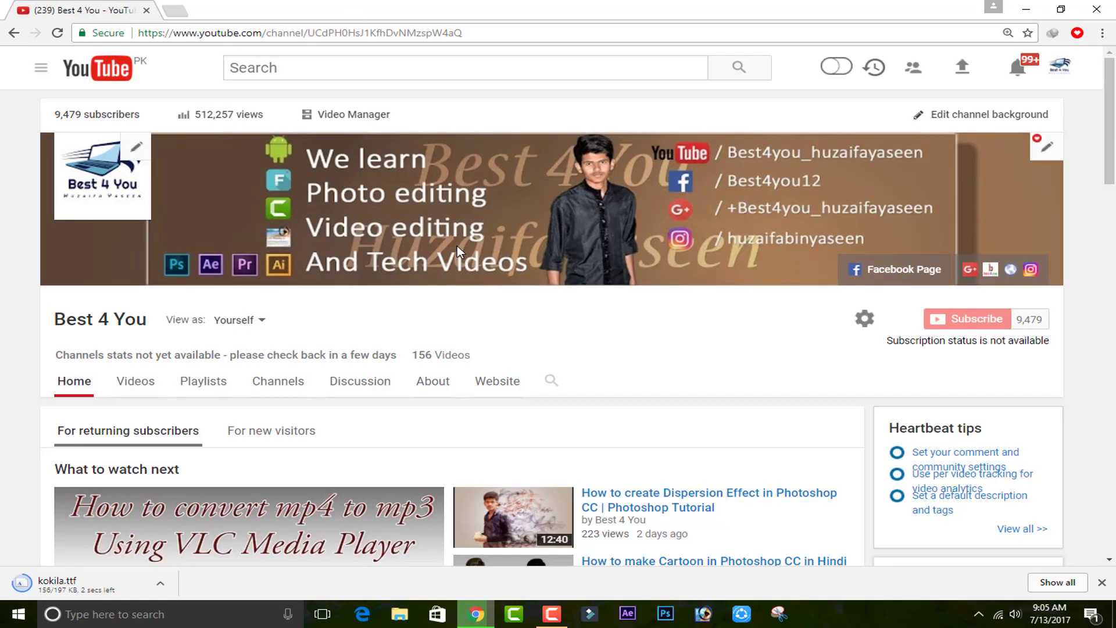
- Launch Adobe Photoshop, and install the downloaded kokila.ttf font from the browser
{"action": "left_click", "coordinate": [708, 614]}
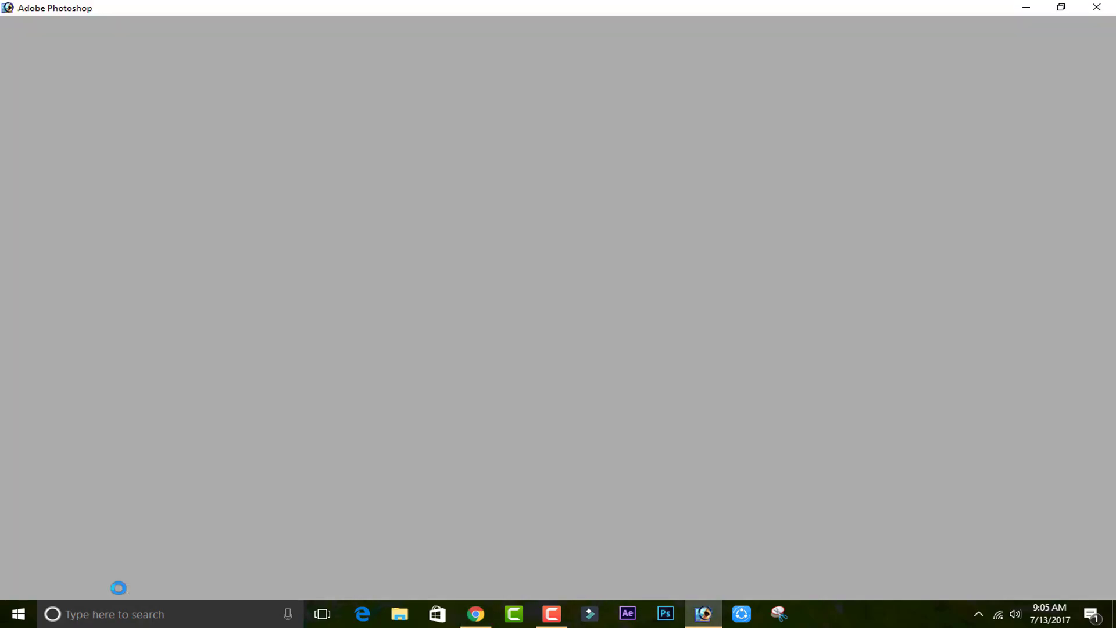
{"action": "left_click", "coordinate": [477, 616]}
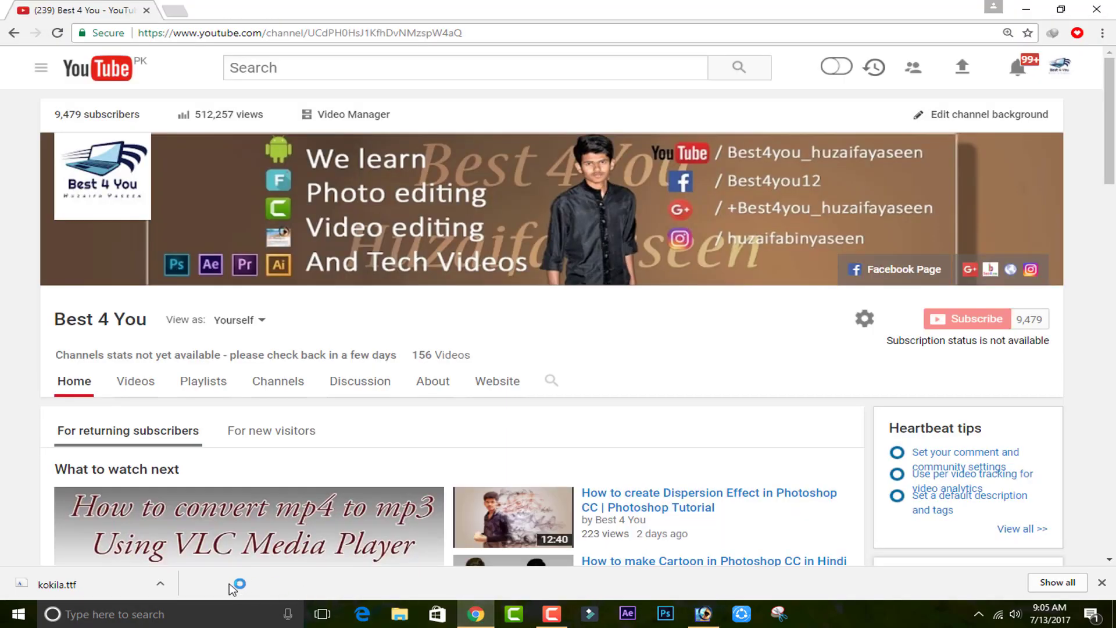
{"action": "left_click", "coordinate": [88, 584]}
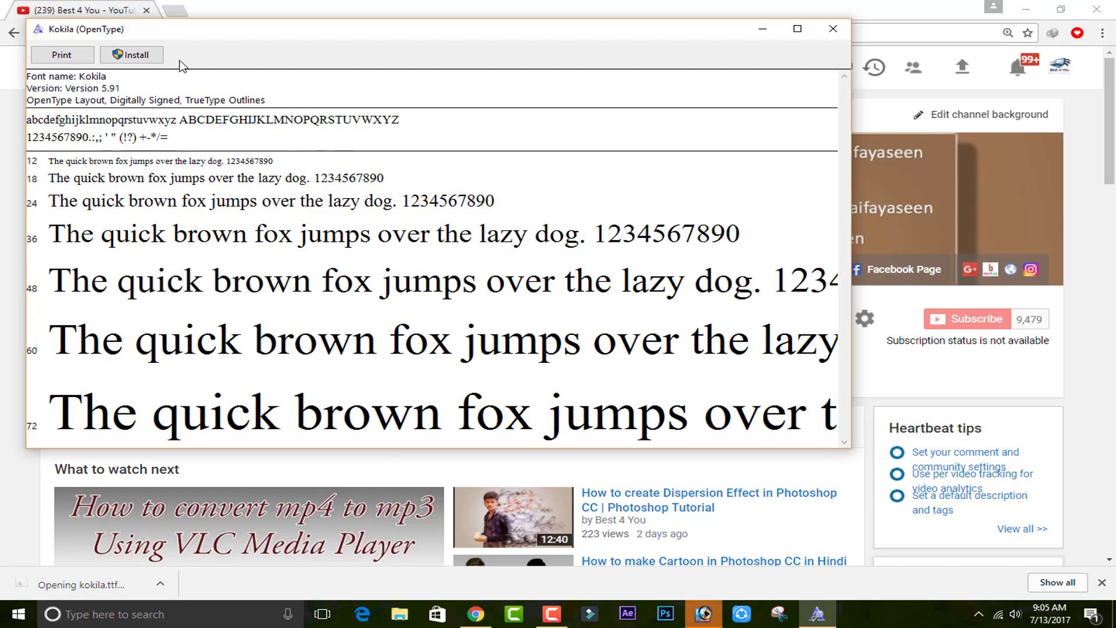
{"action": "left_click", "coordinate": [156, 54]}
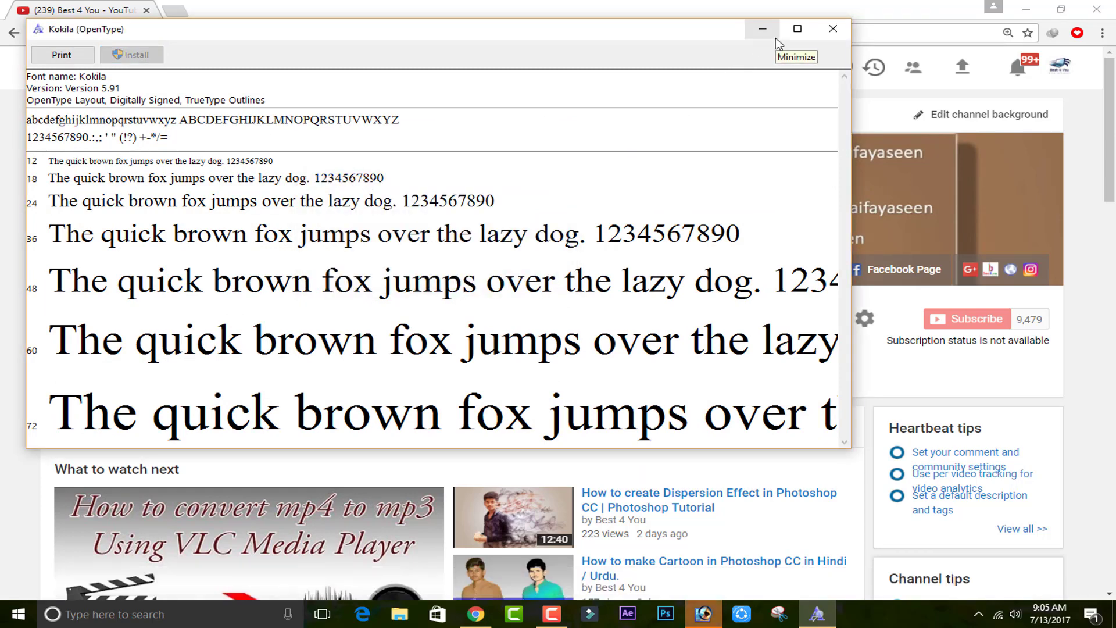
{"action": "left_click", "coordinate": [833, 29]}
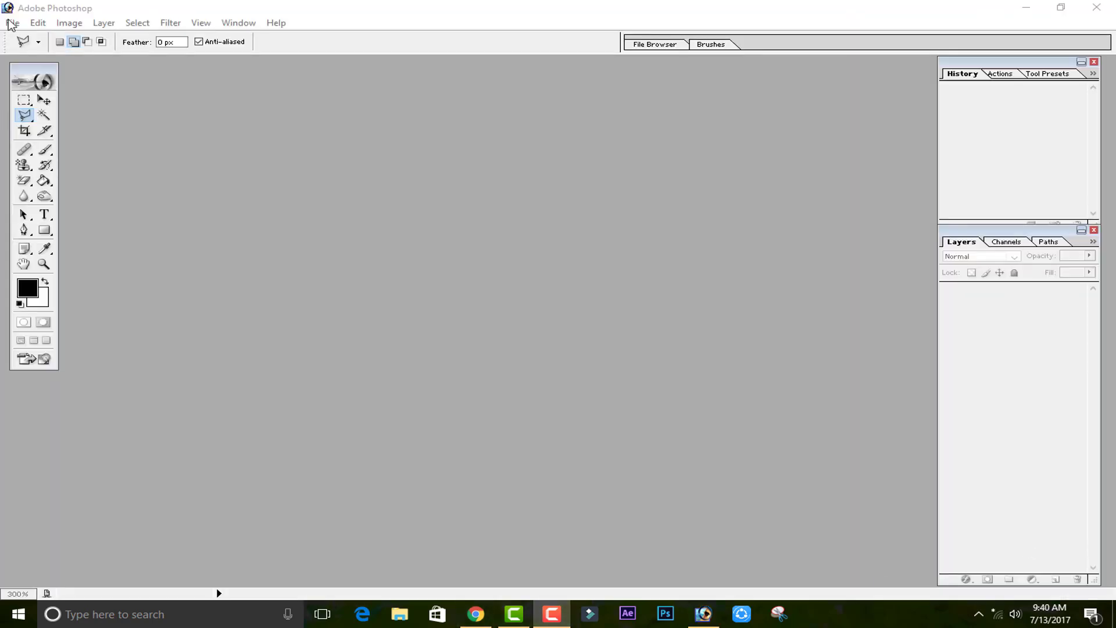
- Create a new Photoshop document using the 1920 x 1080 HDTV 1080i preset with white contents
{"action": "left_click", "coordinate": [12, 23]}
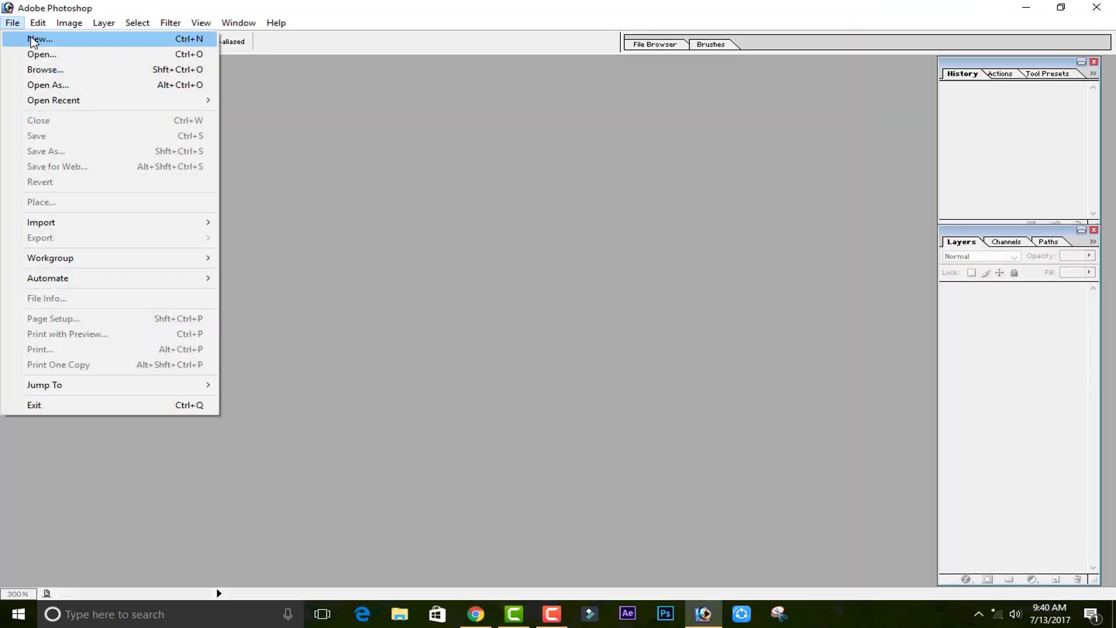
{"action": "left_click", "coordinate": [37, 35]}
{"action": "left_click", "coordinate": [604, 254]}
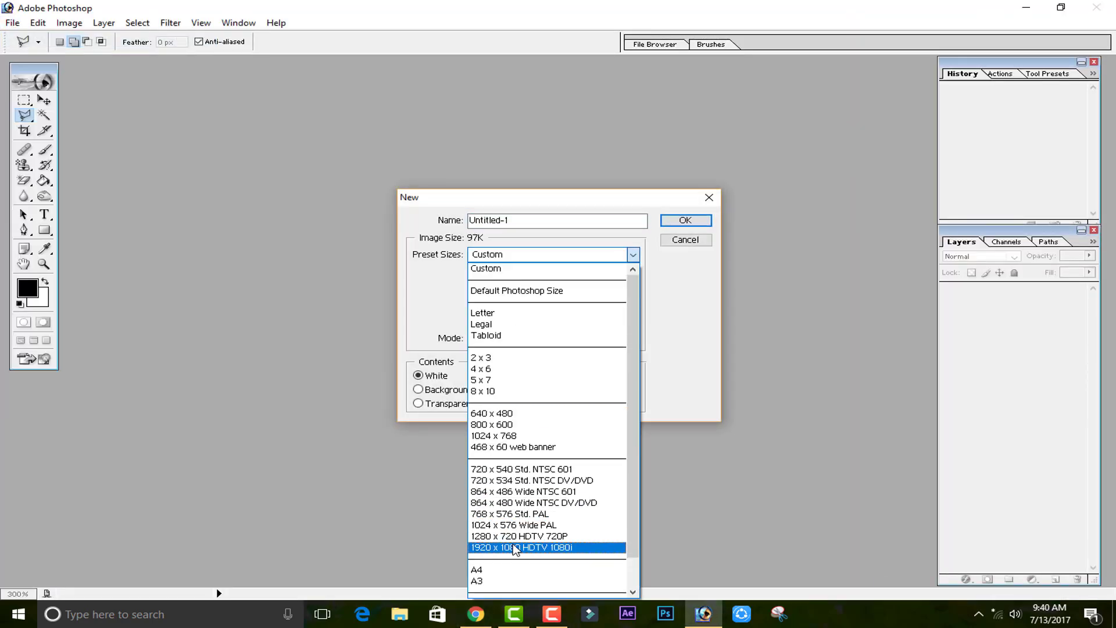
{"action": "left_click", "coordinate": [488, 547]}
{"action": "left_click", "coordinate": [685, 220]}
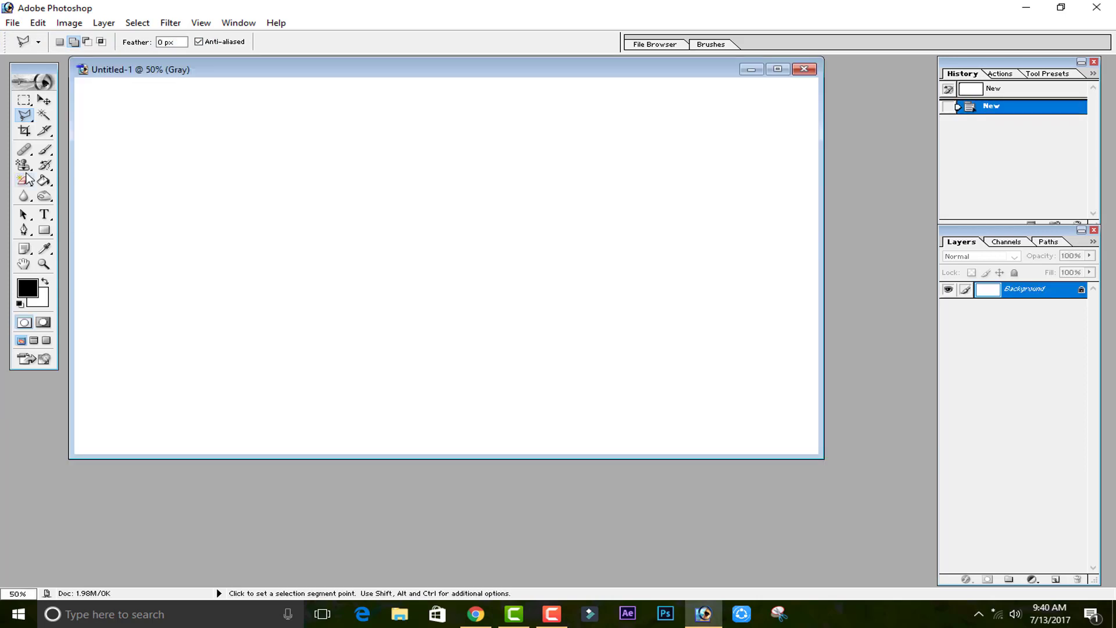
- Add a text layer containing the lowercase letter g near the canvas centre with the Type tool
{"action": "left_click", "coordinate": [44, 214]}
{"action": "left_click", "coordinate": [454, 267]}
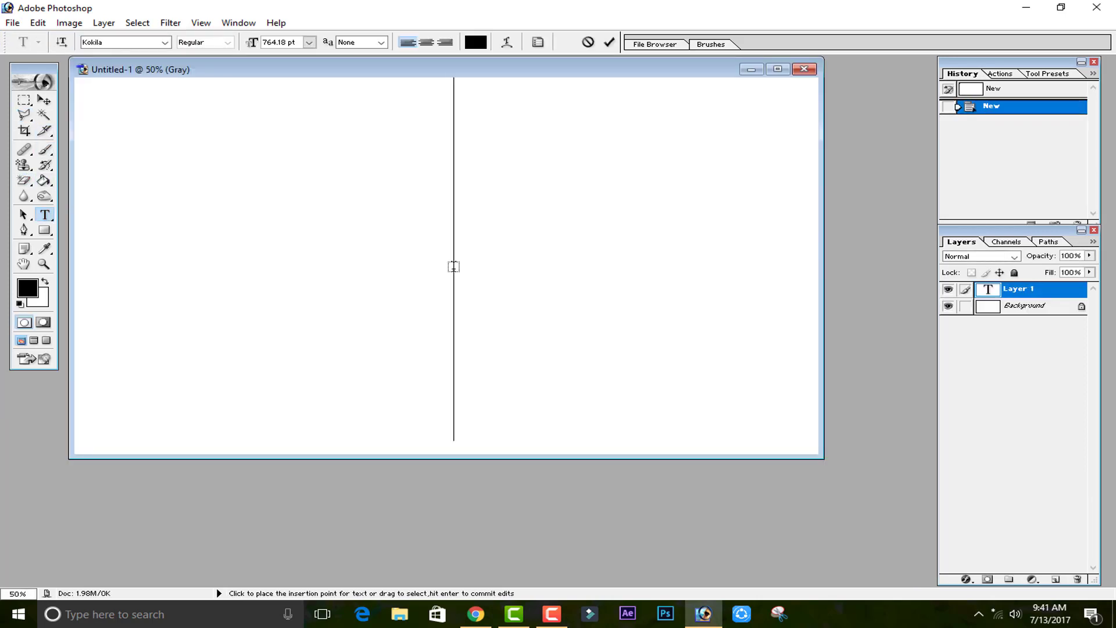
{"action": "type", "text": "g"}
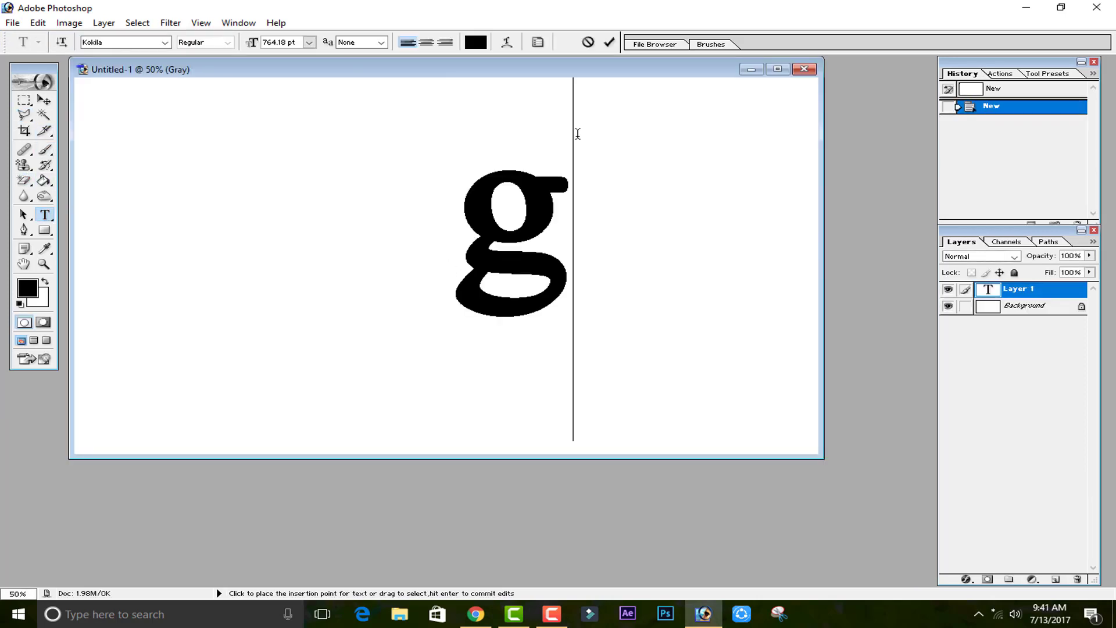
- Turn on faux bold in the character settings for the text
{"action": "left_click", "coordinate": [538, 42]}
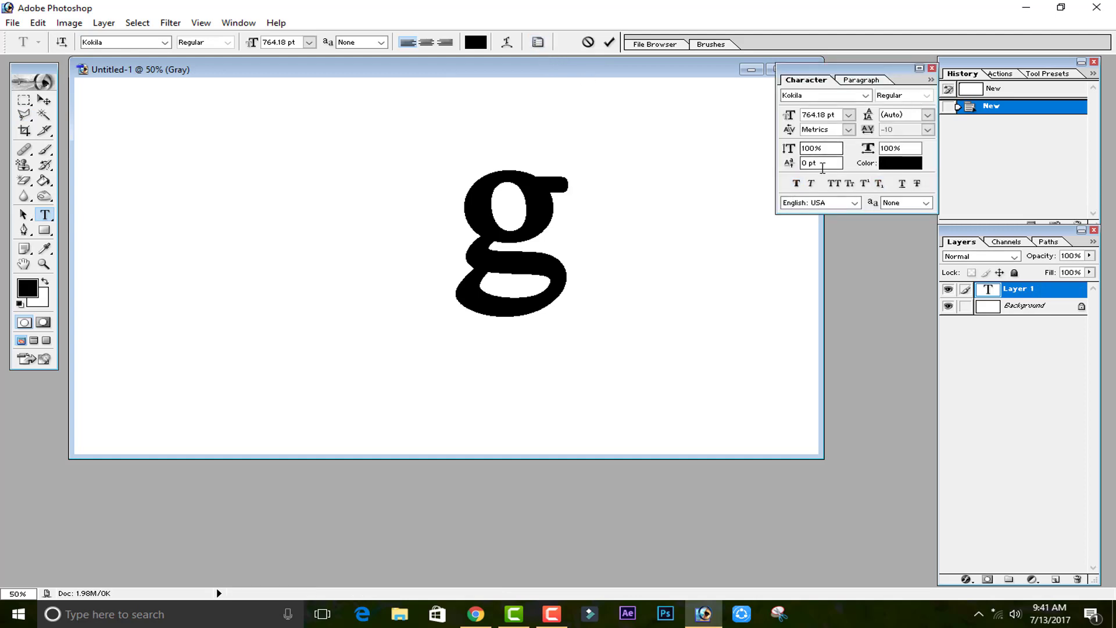
{"action": "left_click", "coordinate": [796, 185]}
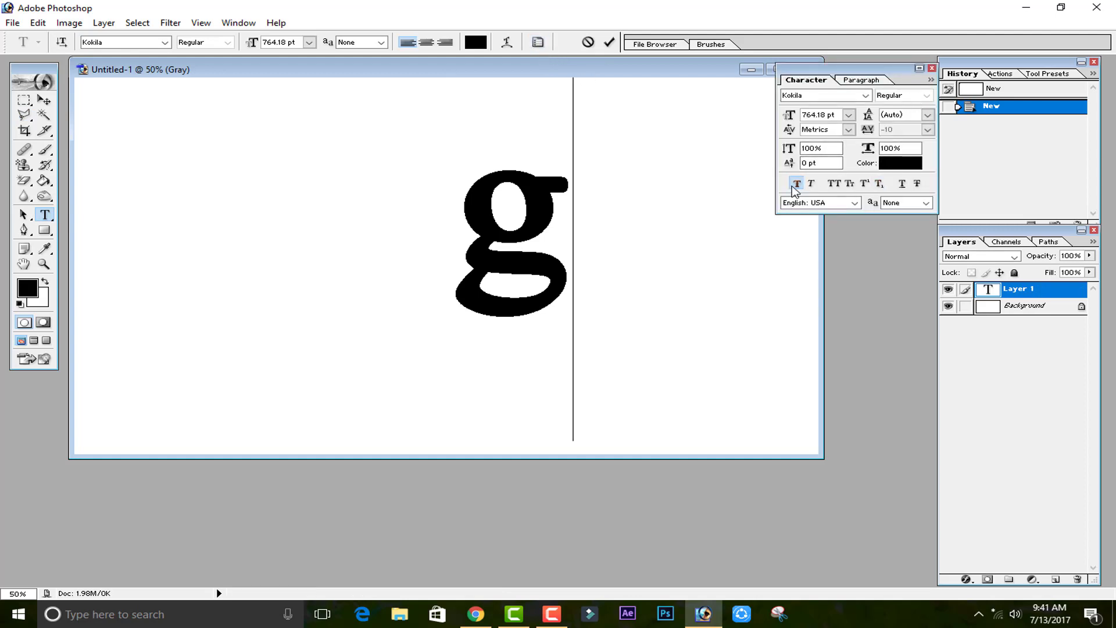
{"action": "left_click", "coordinate": [932, 68]}
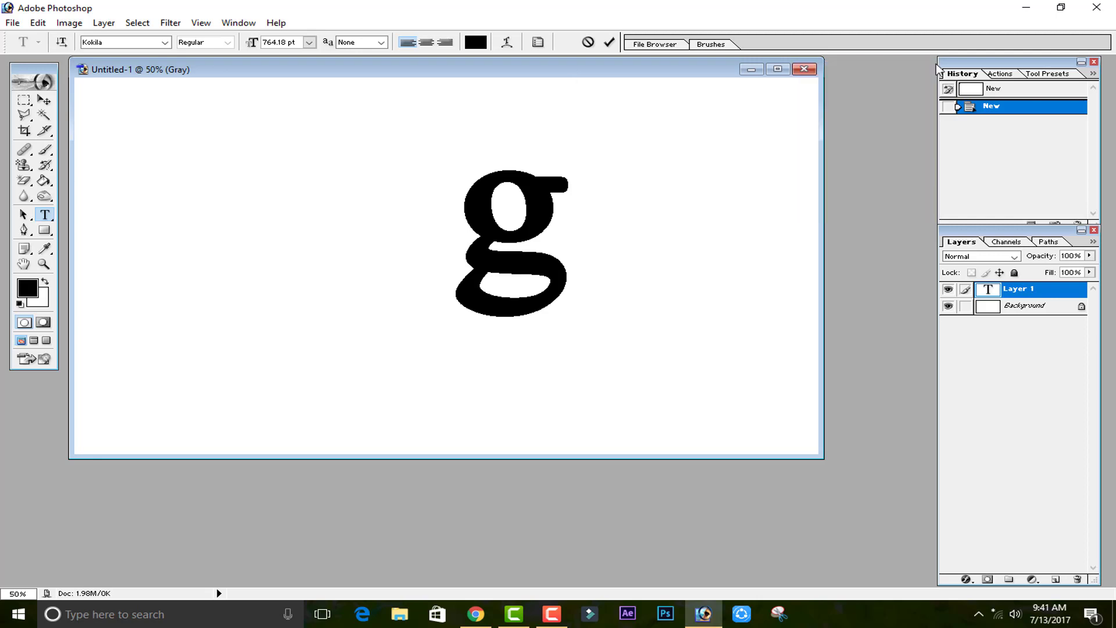
- Set the font of the letter g to Kokila, commit the text, and maximize the document window
{"action": "left_click_drag", "start_coordinate": [583, 202], "coordinate": [601, 50]}
{"action": "left_click_drag", "start_coordinate": [543, 170], "coordinate": [448, 157]}
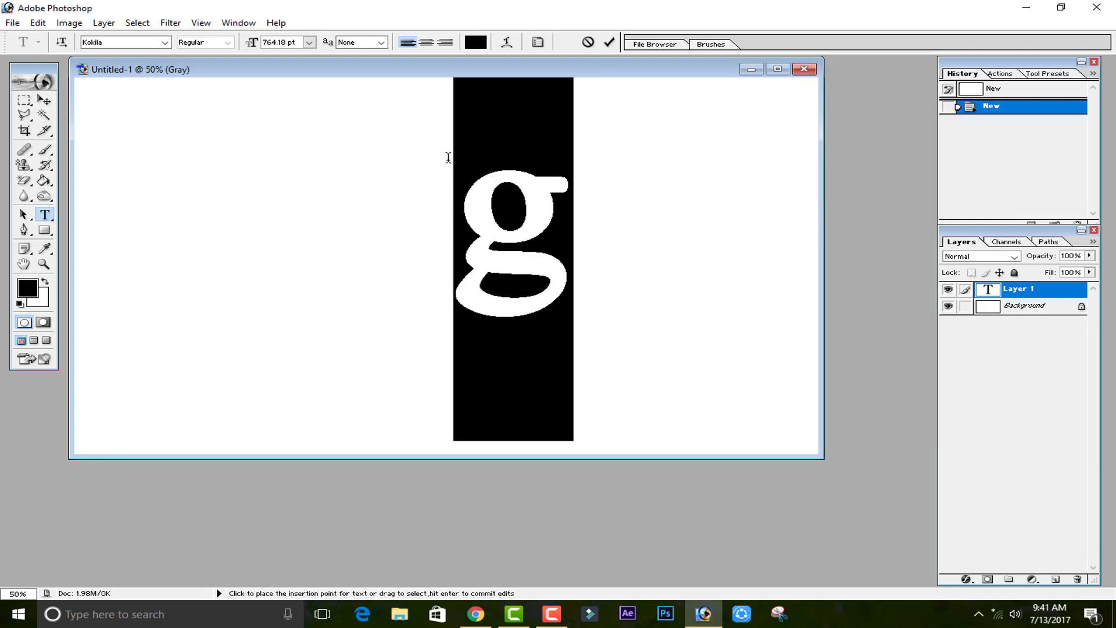
{"action": "left_click", "coordinate": [155, 45]}
{"action": "type", "text": "K"}
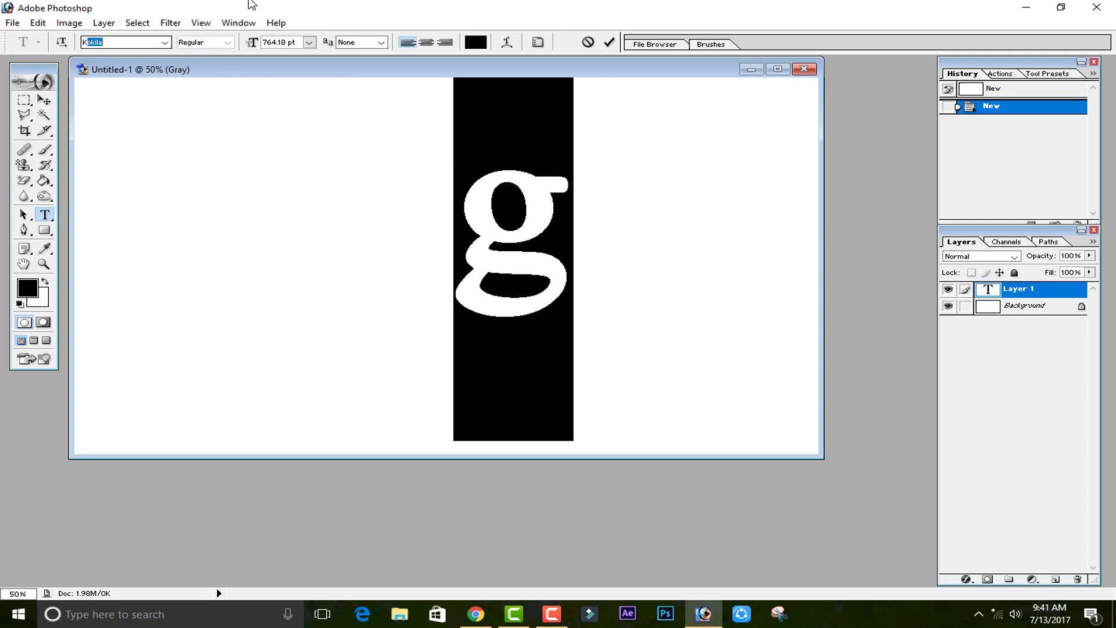
{"action": "left_click", "coordinate": [608, 42]}
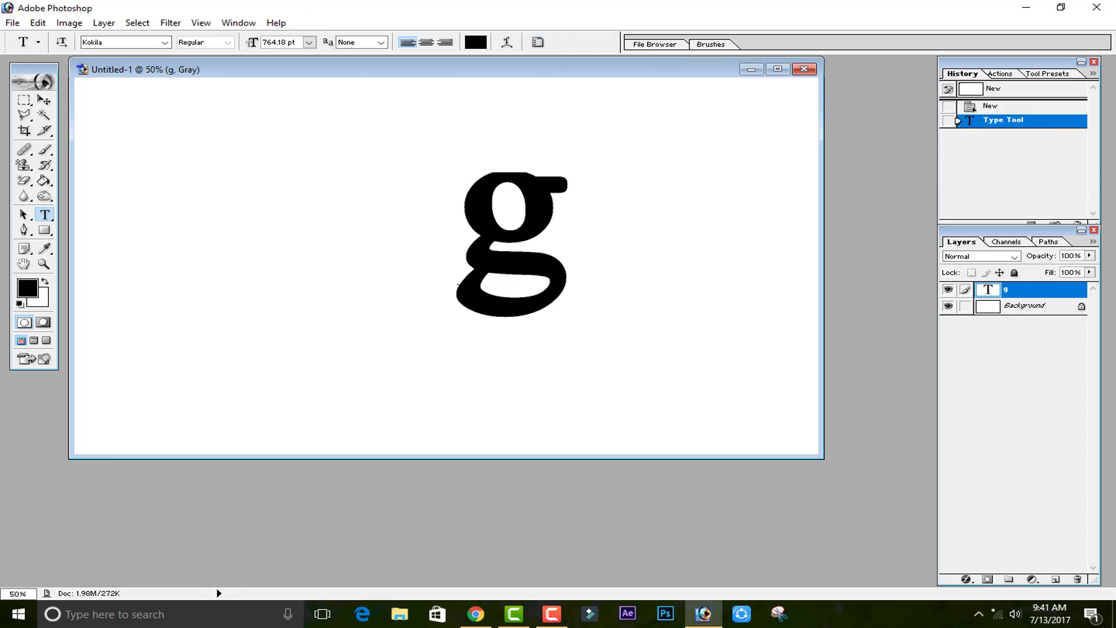
{"action": "left_click", "coordinate": [779, 70]}
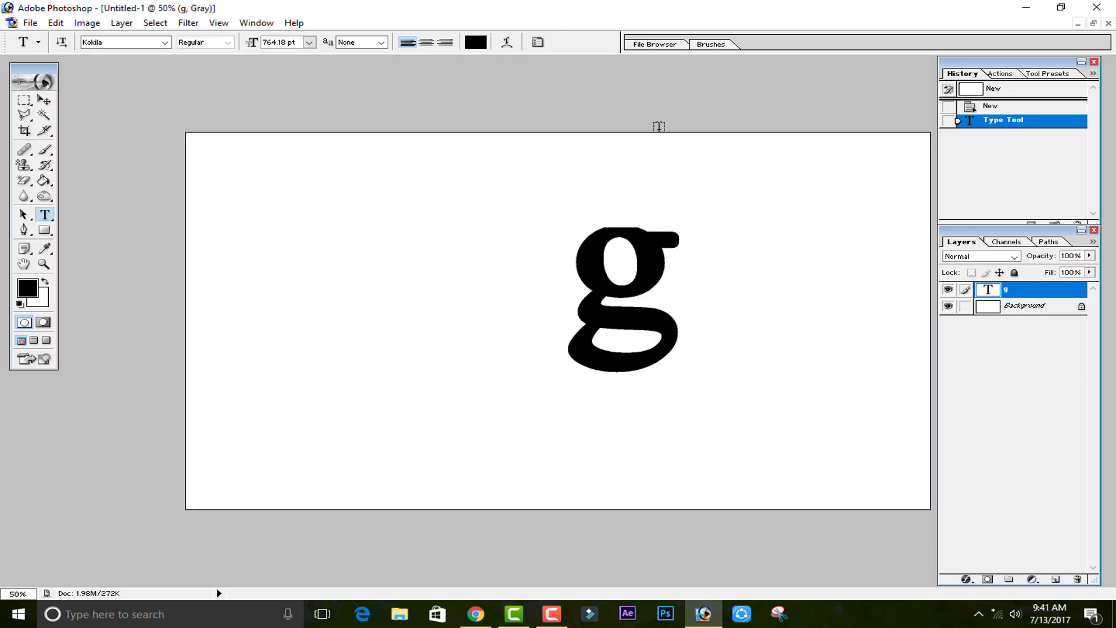
{"action": "left_click", "coordinate": [24, 231]}
{"action": "key", "text": "ctrl+plus"}
{"action": "key", "text": "ctrl+plus"}
{"action": "key", "text": "ctrl+plus"}
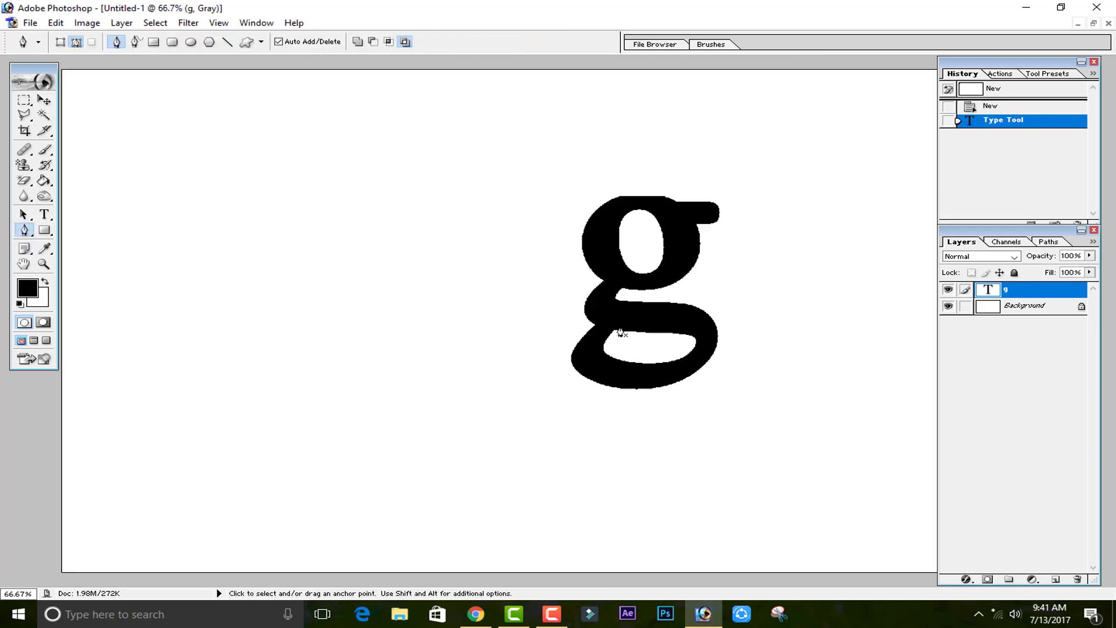
{"action": "left_click_drag", "start_coordinate": [750, 259], "coordinate": [317, 256]}
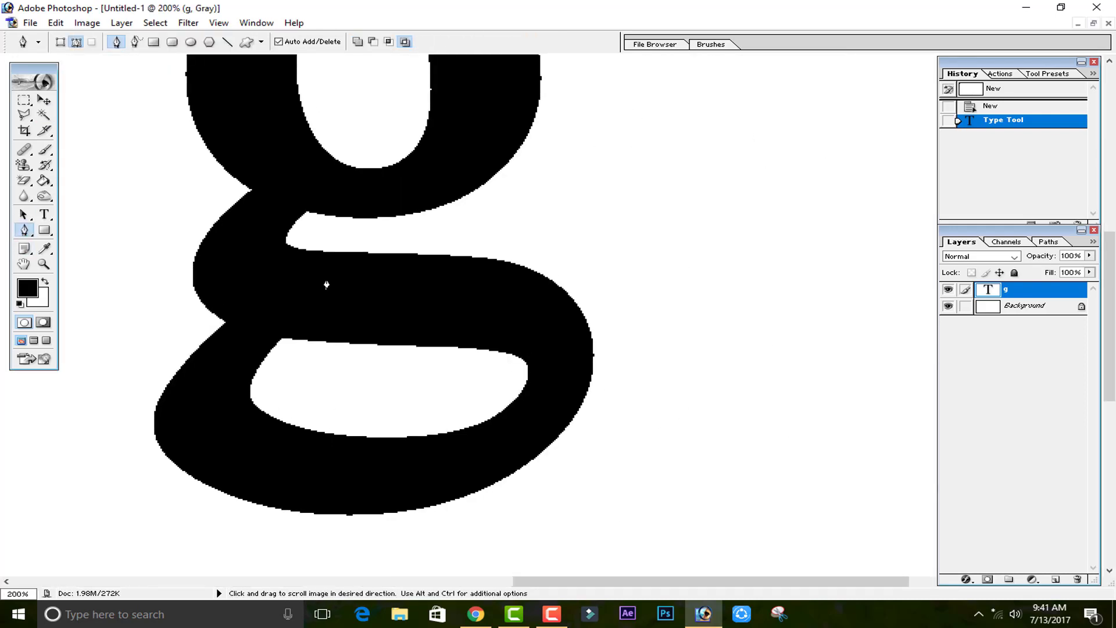
{"action": "key", "text": "alt+v"}
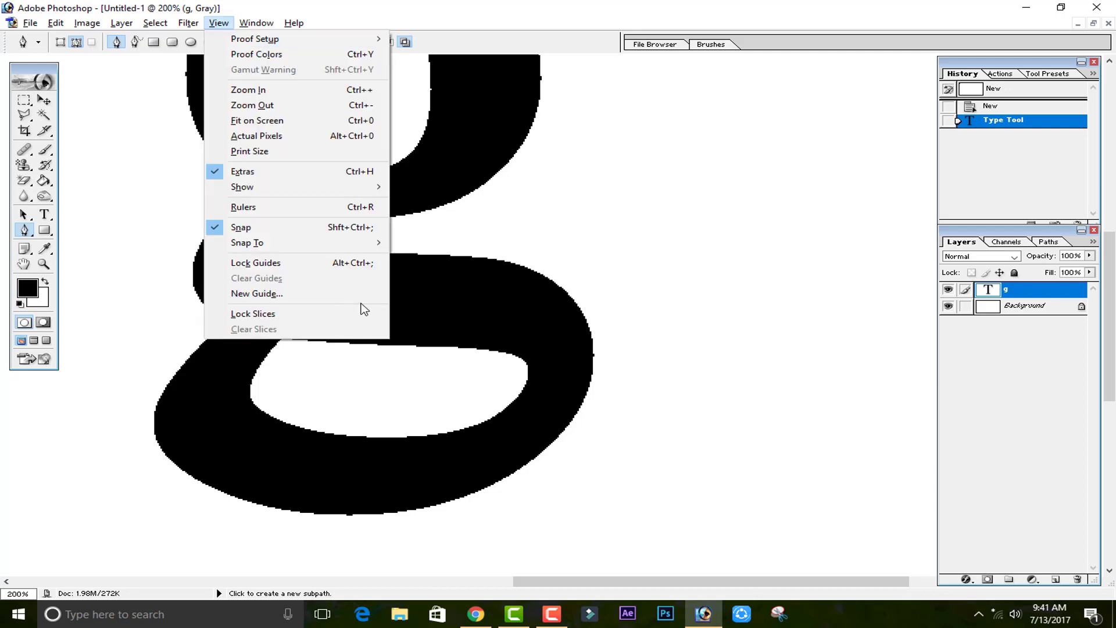
{"action": "left_click", "coordinate": [396, 299]}
{"action": "key", "text": "ctrl+z"}
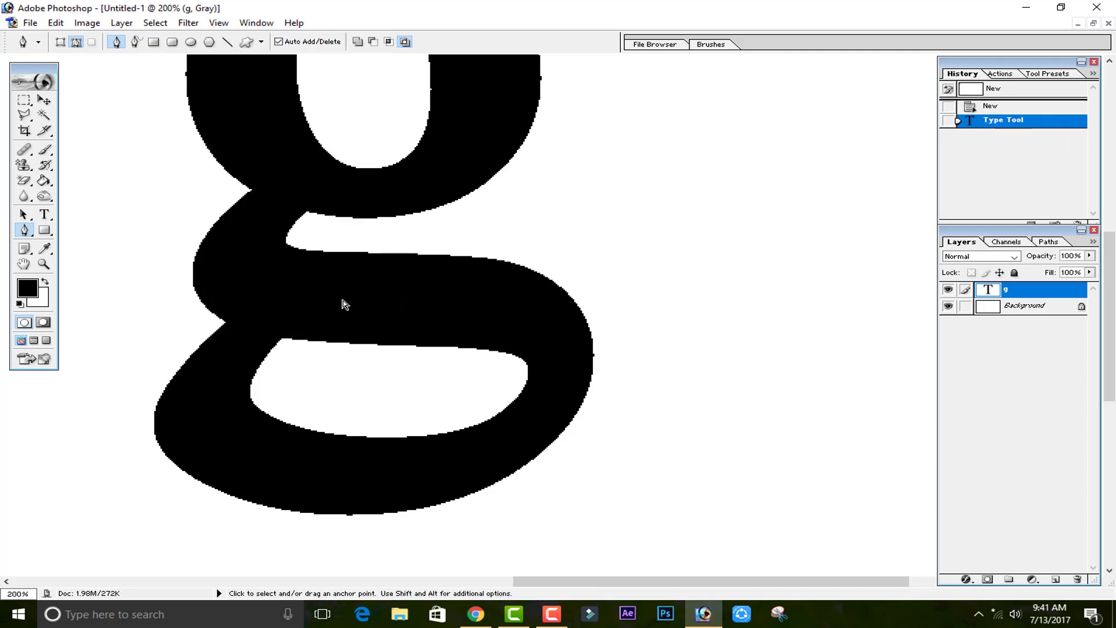
- Move the letter g left to the middle of the canvas with the Move tool
{"action": "key", "text": "ctrl+minus"}
{"action": "key", "text": "ctrl+minus"}
{"action": "key", "text": "ctrl+minus"}
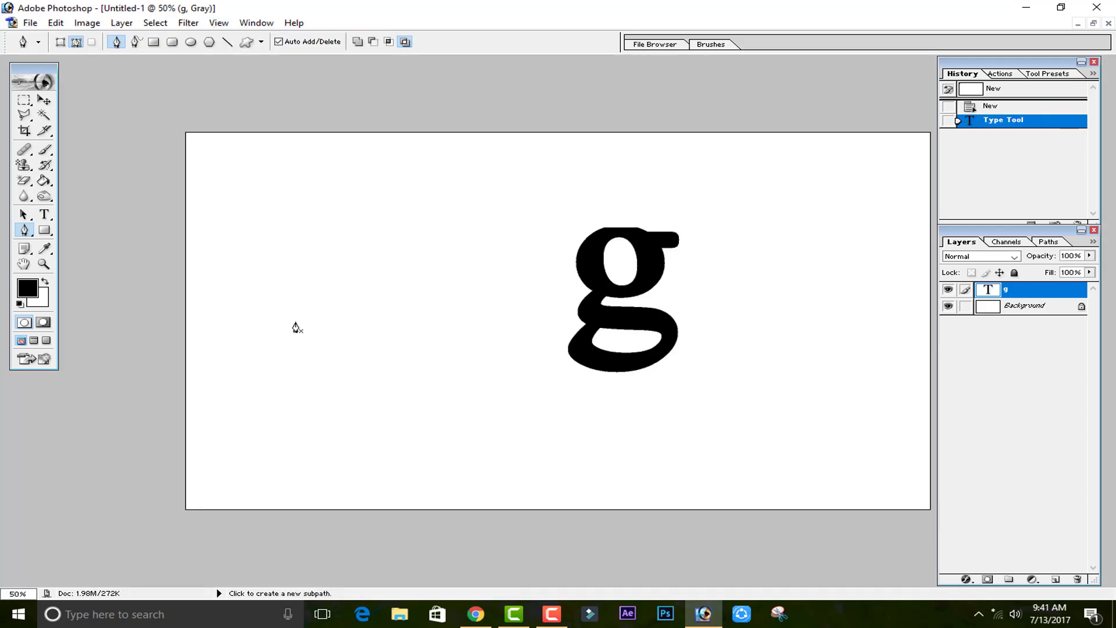
{"action": "left_click", "coordinate": [43, 100]}
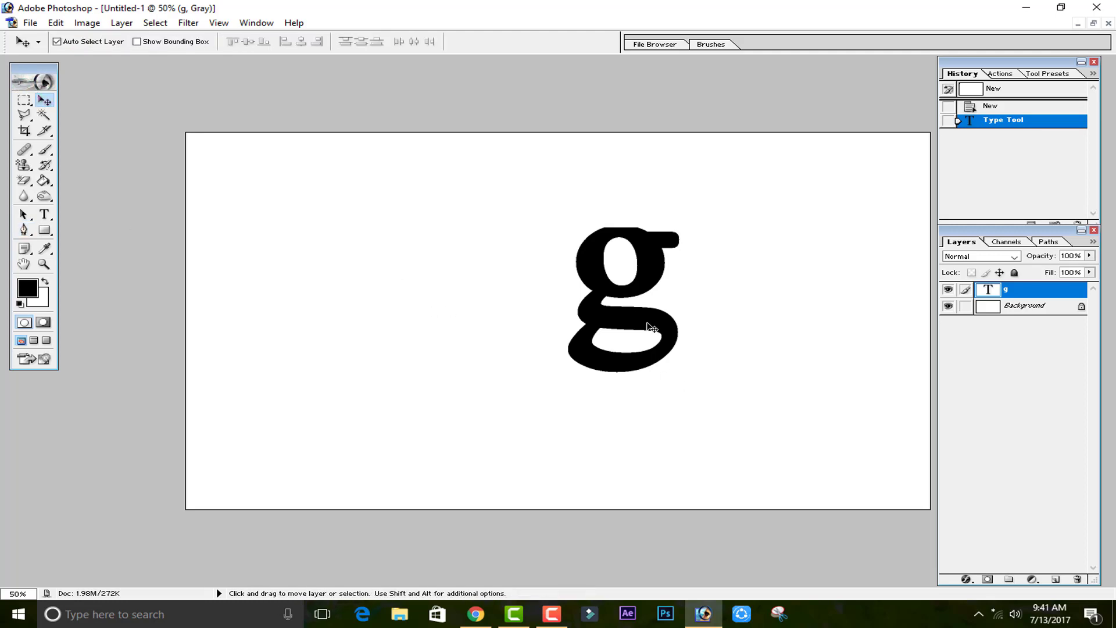
{"action": "left_click_drag", "start_coordinate": [650, 327], "coordinate": [571, 331]}
- Start a Pen path inside the left side of the g's lower bowl and curve it up to a point right of the letter
{"action": "left_click", "coordinate": [28, 233]}
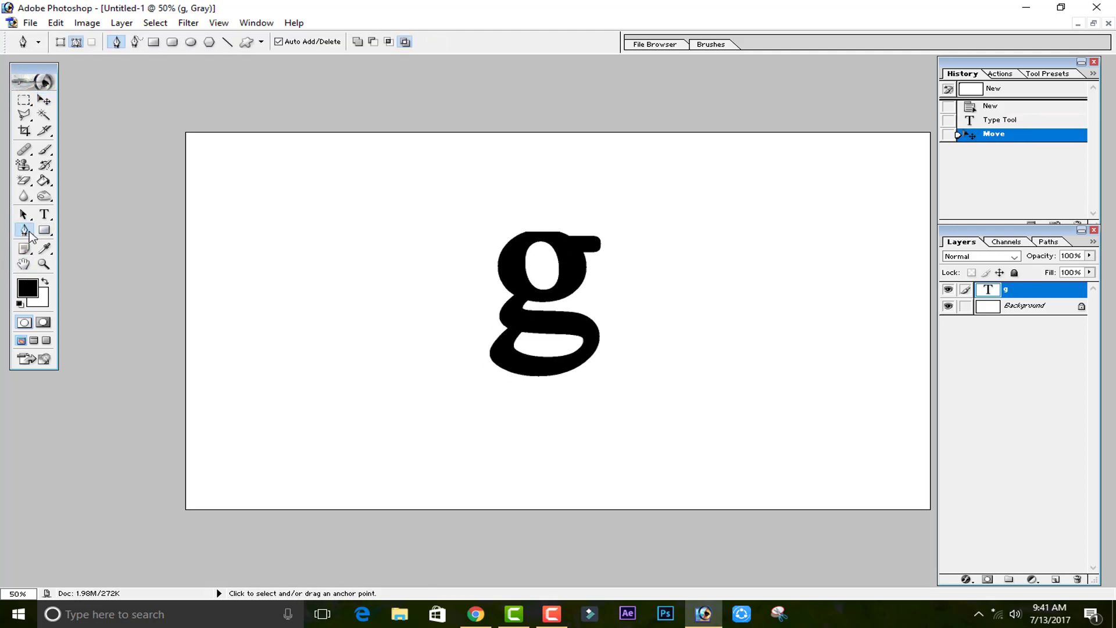
{"action": "key", "text": "ctrl+plus"}
{"action": "key", "text": "ctrl+plus"}
{"action": "key", "text": "ctrl+plus"}
{"action": "key", "text": "ctrl+plus"}
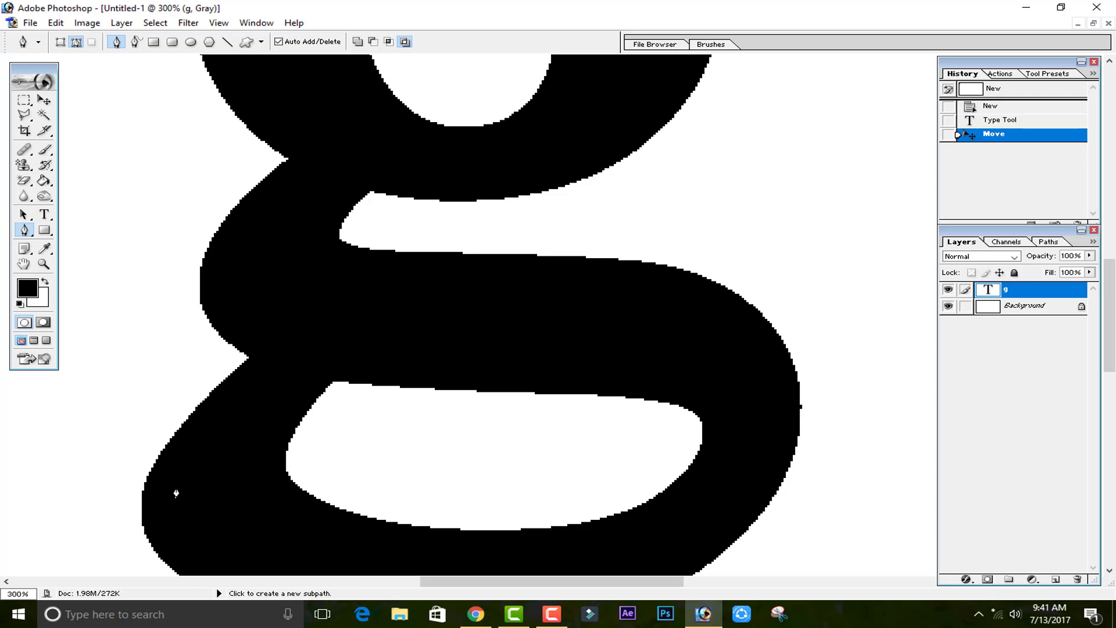
{"action": "left_click", "coordinate": [230, 529]}
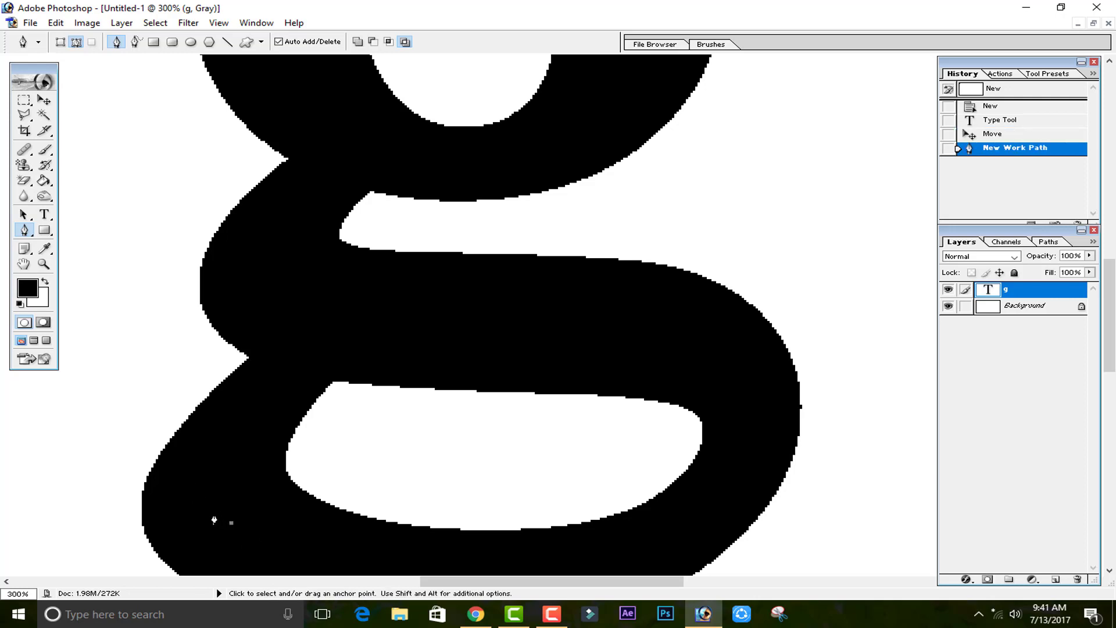
{"action": "key", "text": "ctrl+minus"}
{"action": "key", "text": "ctrl+minus"}
{"action": "left_click_drag", "start_coordinate": [674, 269], "coordinate": [877, 258]}
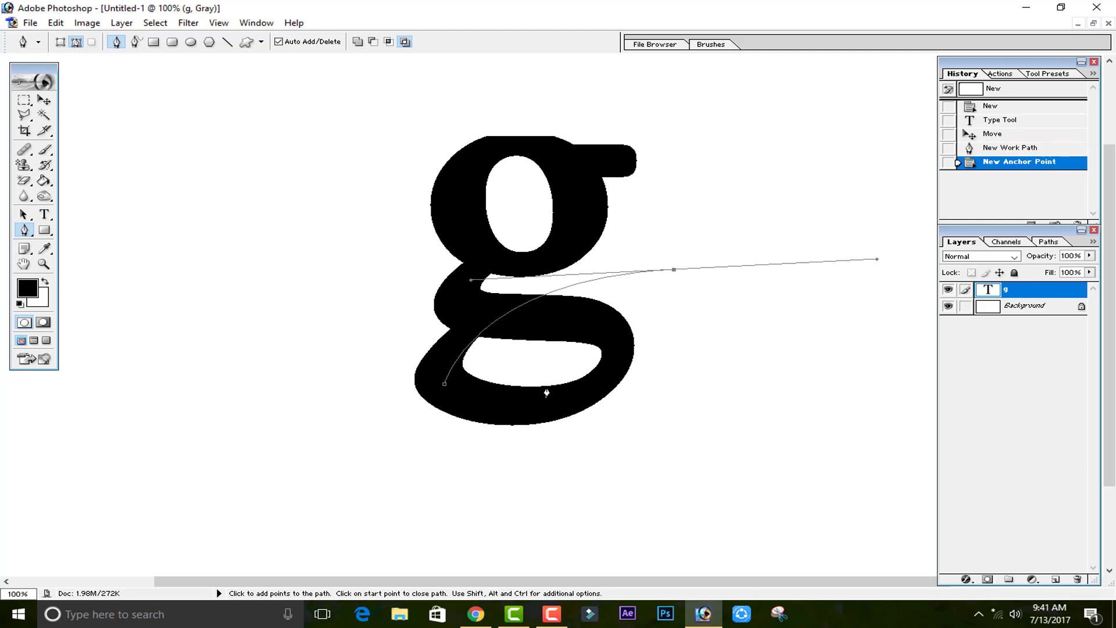
- Make the path's outer tip a corner, curve a second edge back to the lower bowl, and close the tapered swoosh shape
{"action": "left_click", "coordinate": [478, 394]}
{"action": "key", "text": "ctrl+z"}
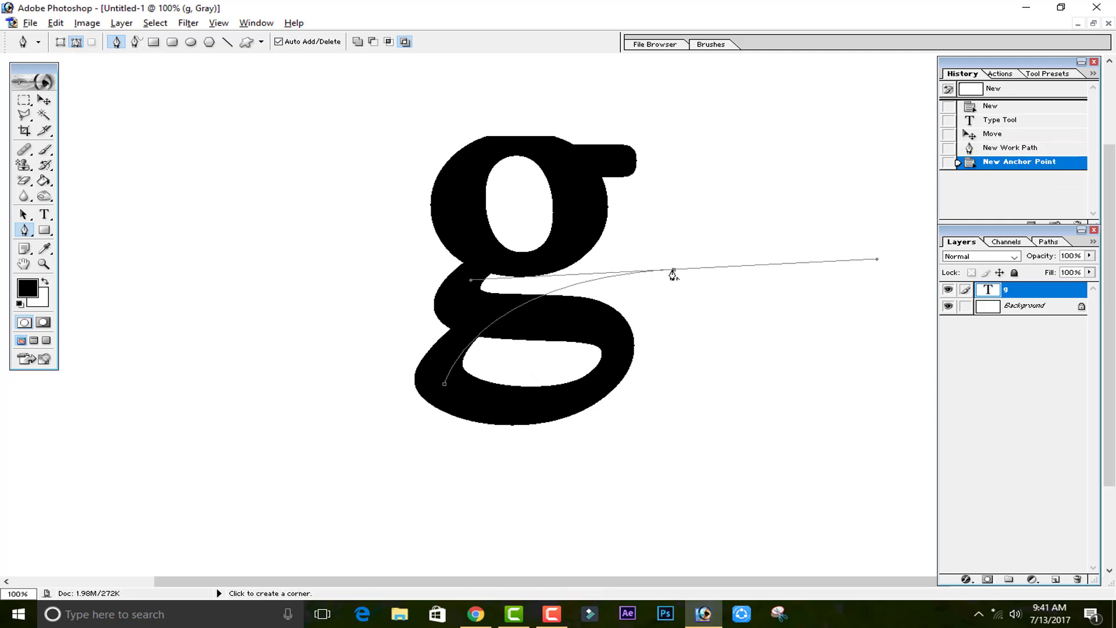
{"action": "left_click", "coordinate": [674, 269], "text": "alt"}
{"action": "left_click_drag", "start_coordinate": [481, 394], "coordinate": [461, 496]}
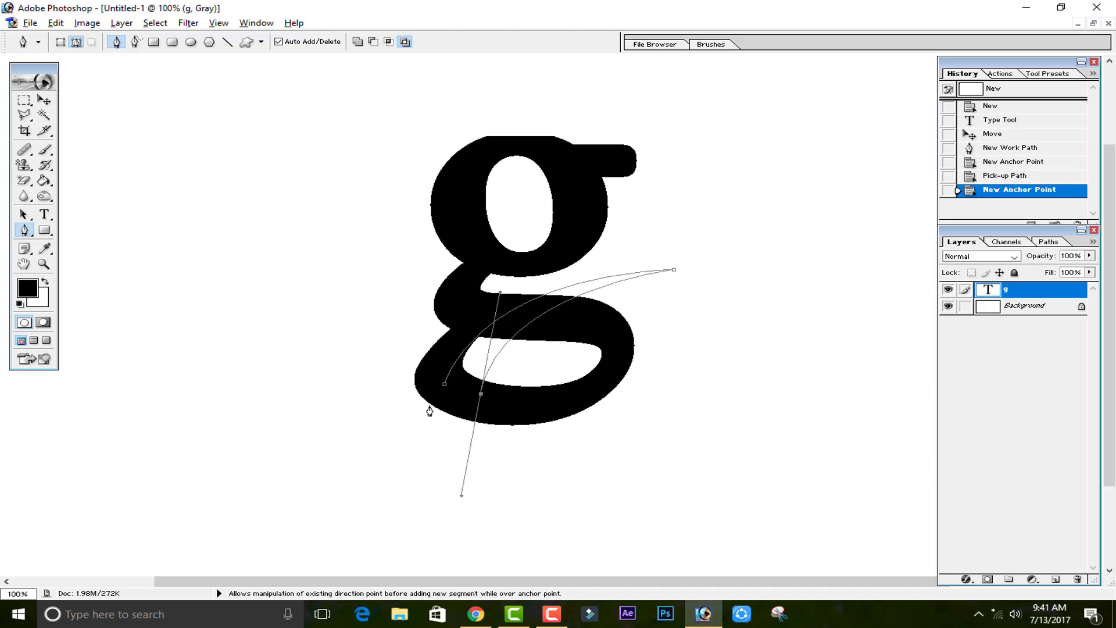
{"action": "left_click", "coordinate": [481, 395], "text": "alt"}
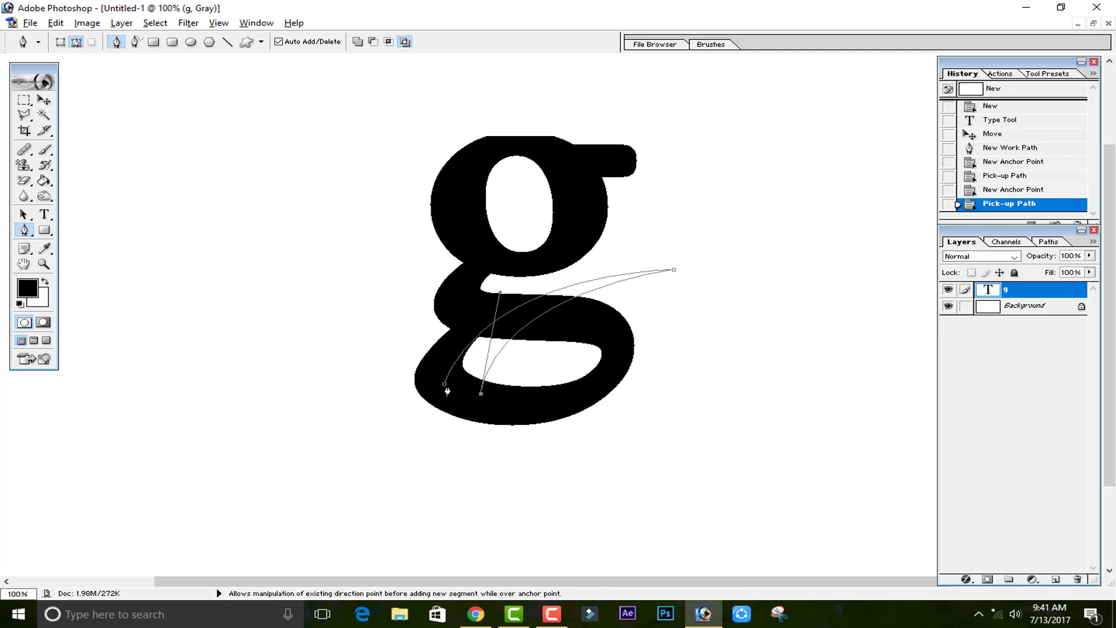
{"action": "left_click", "coordinate": [446, 386]}
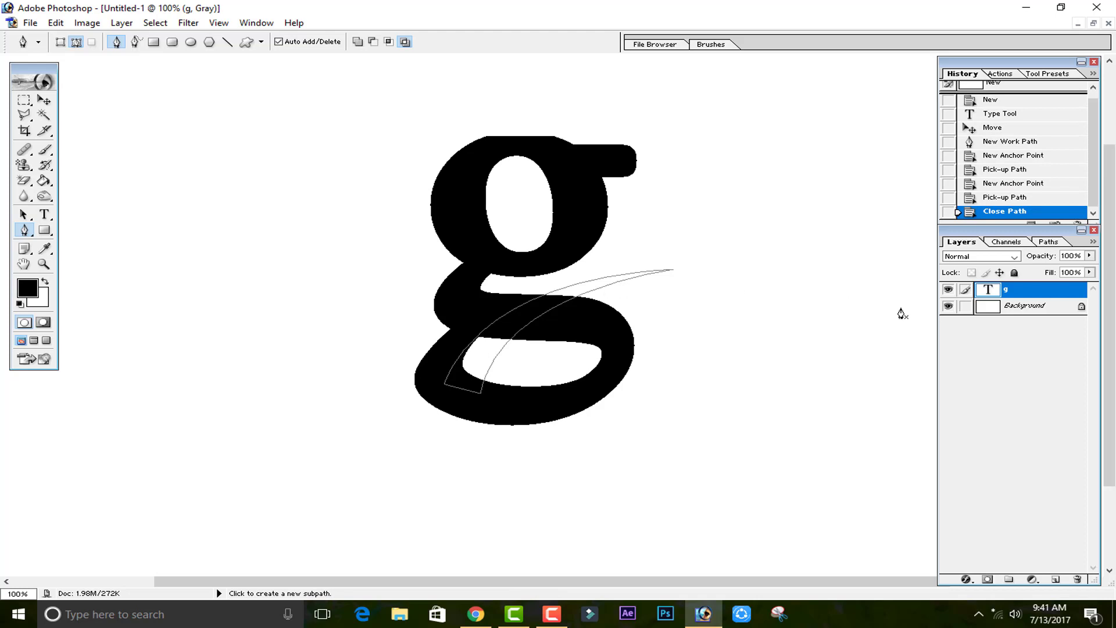
- Load the swoosh path as a selection, paint it black with the Brush on a new layer, and deselect
{"action": "key", "text": "ctrl+Return"}
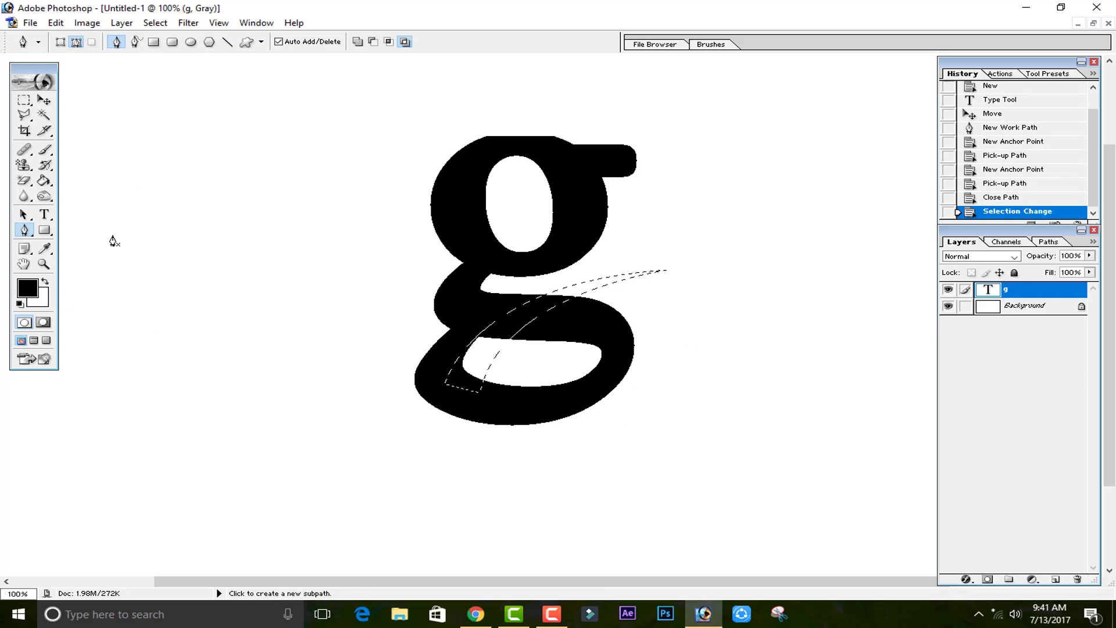
{"action": "left_click", "coordinate": [45, 150]}
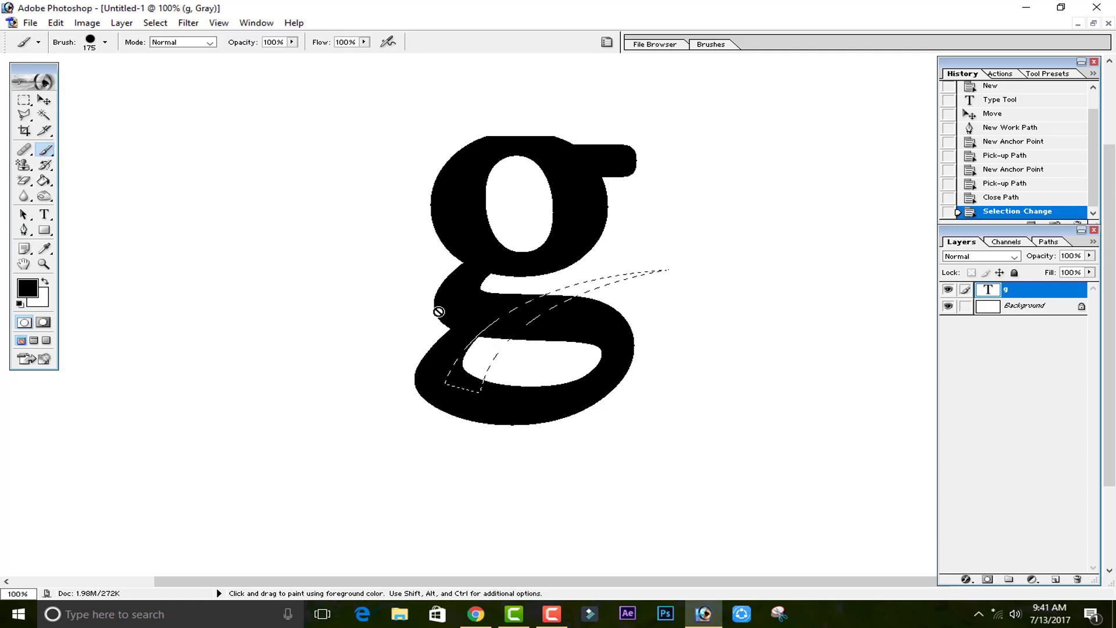
{"action": "left_click", "coordinate": [1056, 579]}
{"action": "mouse_move", "coordinate": [673, 214]}
{"action": "left_mouse_down"}
{"action": "mouse_move", "coordinate": [638, 256]}
{"action": "mouse_move", "coordinate": [407, 367]}
{"action": "left_mouse_up"}
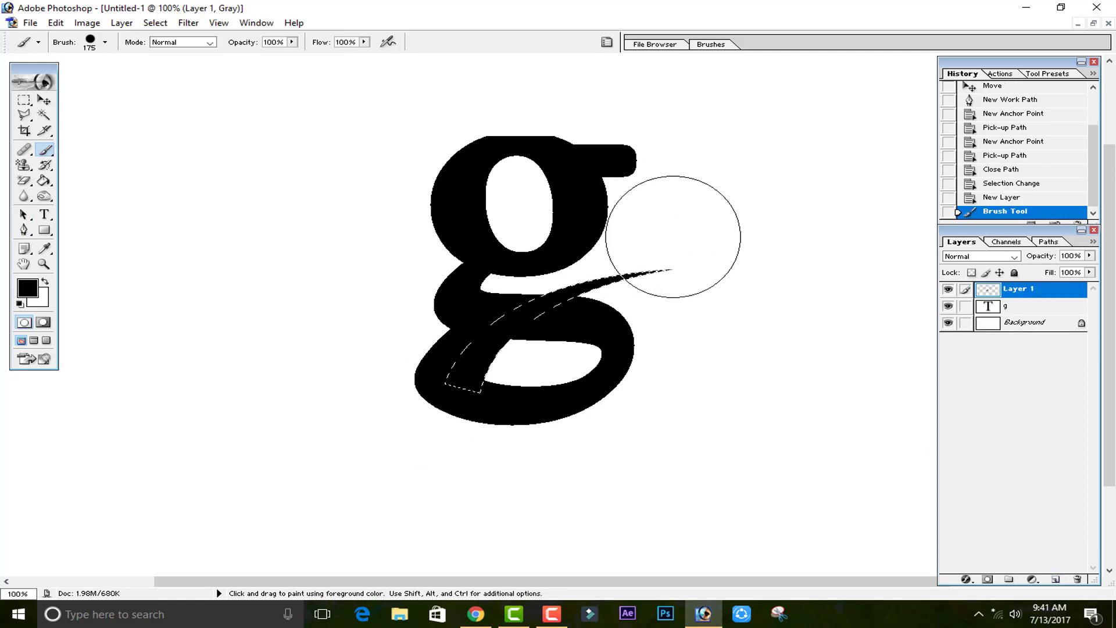
{"action": "left_click_drag", "start_coordinate": [673, 237], "coordinate": [335, 419]}
{"action": "left_click_drag", "start_coordinate": [672, 256], "coordinate": [378, 422]}
{"action": "key", "text": "ctrl+d"}
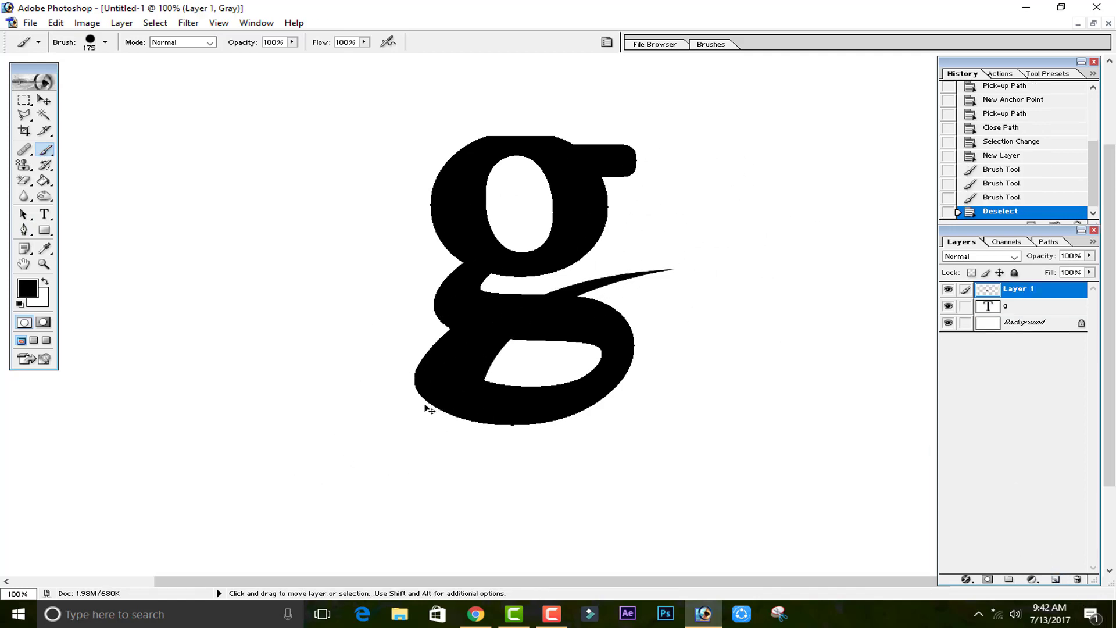
- Hide Layer 1 and rasterize the letter g text layer
{"action": "left_click", "coordinate": [948, 289]}
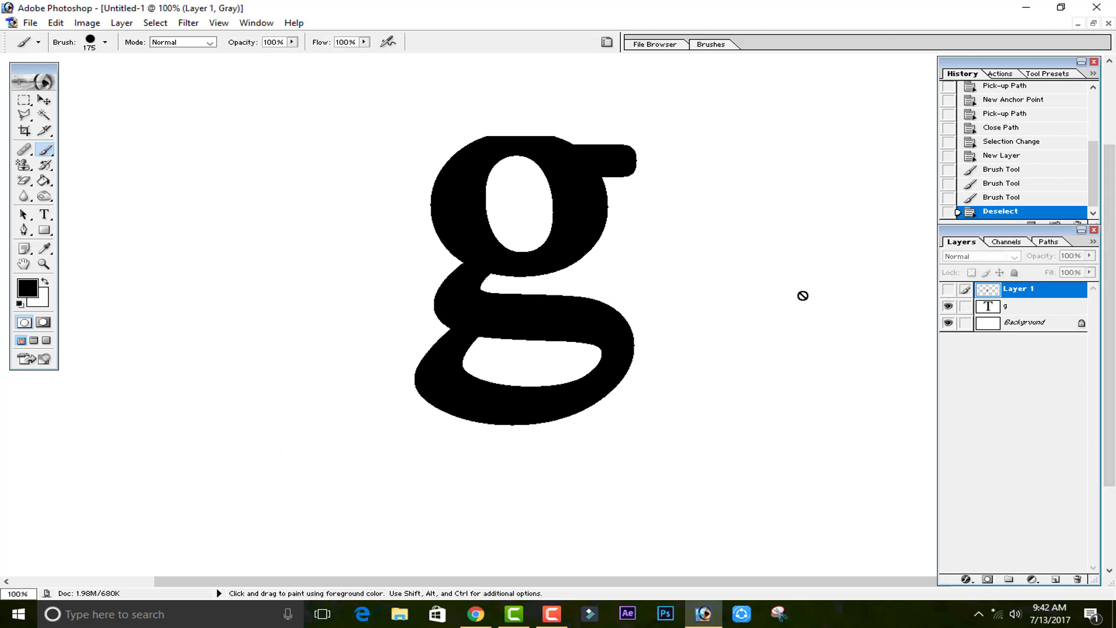
{"action": "left_click", "coordinate": [986, 304]}
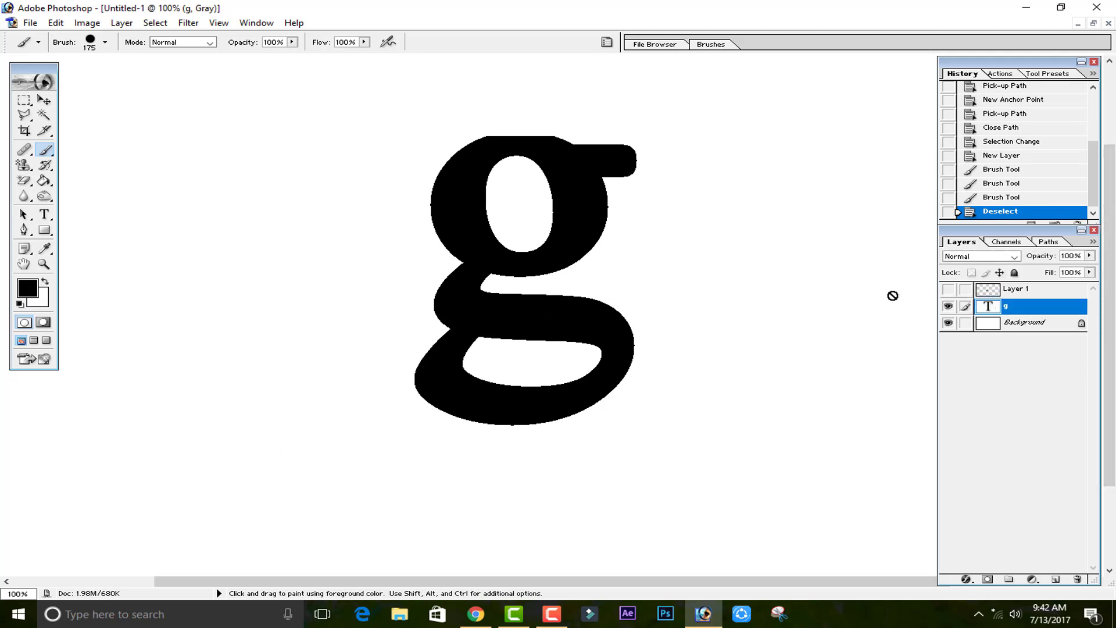
{"action": "left_click", "coordinate": [455, 324]}
{"action": "left_click", "coordinate": [532, 242]}
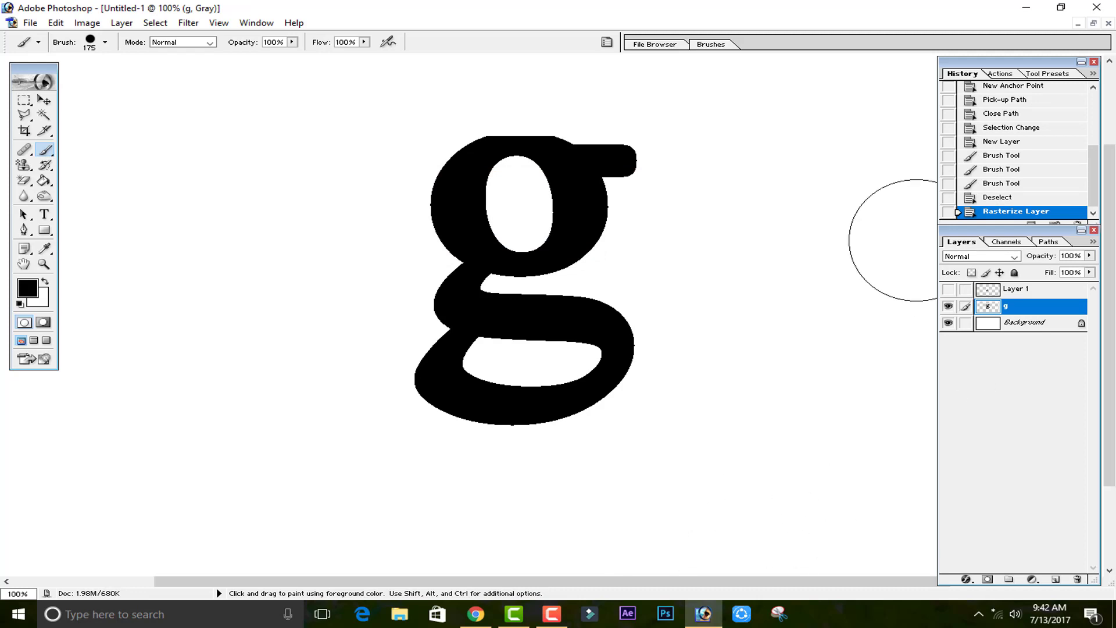
- Show Layer 1 and free-transform its swoosh, shifting it slightly right and distorting the two upper corners outward to about 133% width
{"action": "left_click", "coordinate": [1035, 290]}
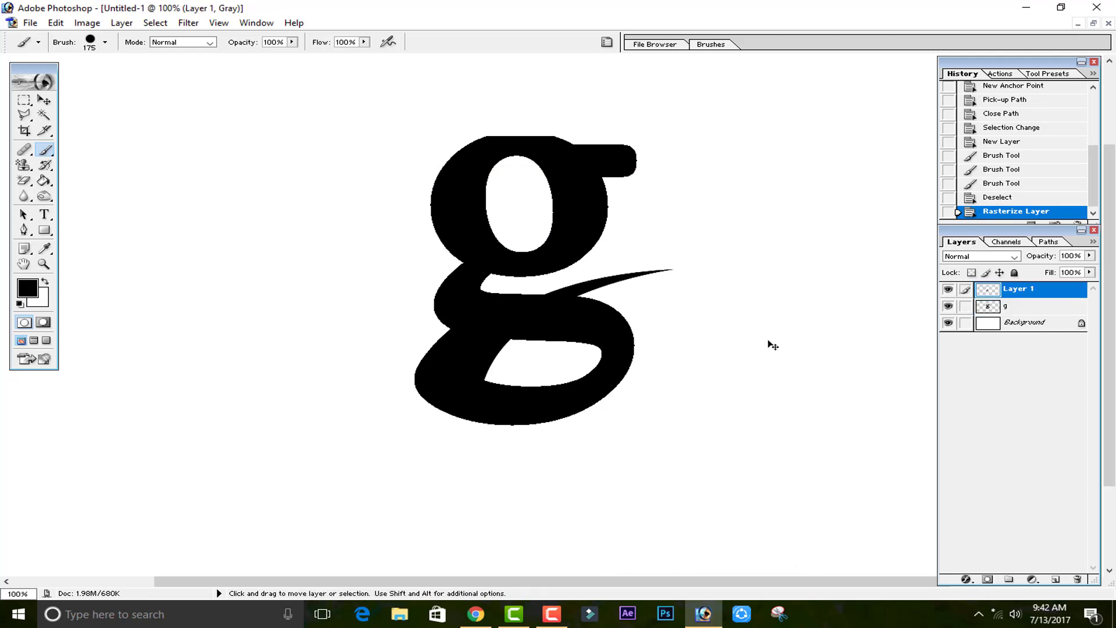
{"action": "key", "text": "ctrl+t"}
{"action": "mouse_move", "coordinate": [544, 319]}
{"action": "left_mouse_down"}
{"action": "mouse_move", "coordinate": [567, 320]}
{"action": "mouse_move", "coordinate": [552, 328]}
{"action": "left_mouse_up"}
{"action": "left_click_drag", "start_coordinate": [555, 323], "coordinate": [557, 322]}
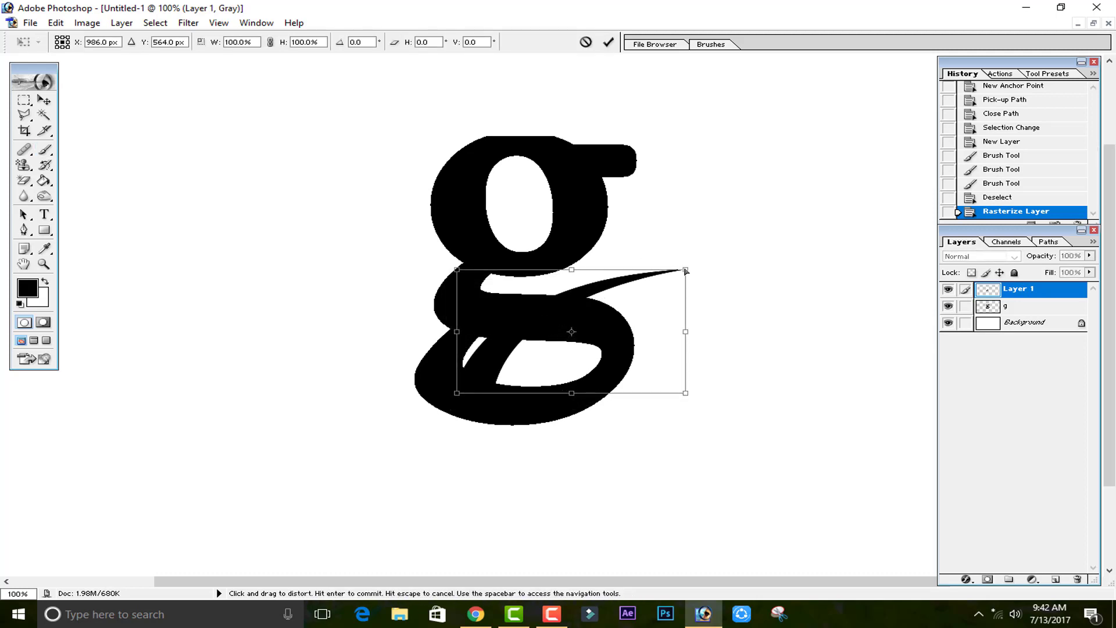
{"action": "mouse_move", "coordinate": [687, 269]}
{"action": "left_mouse_down"}
{"action": "mouse_move", "coordinate": [735, 254]}
{"action": "mouse_move", "coordinate": [749, 265]}
{"action": "left_mouse_up"}
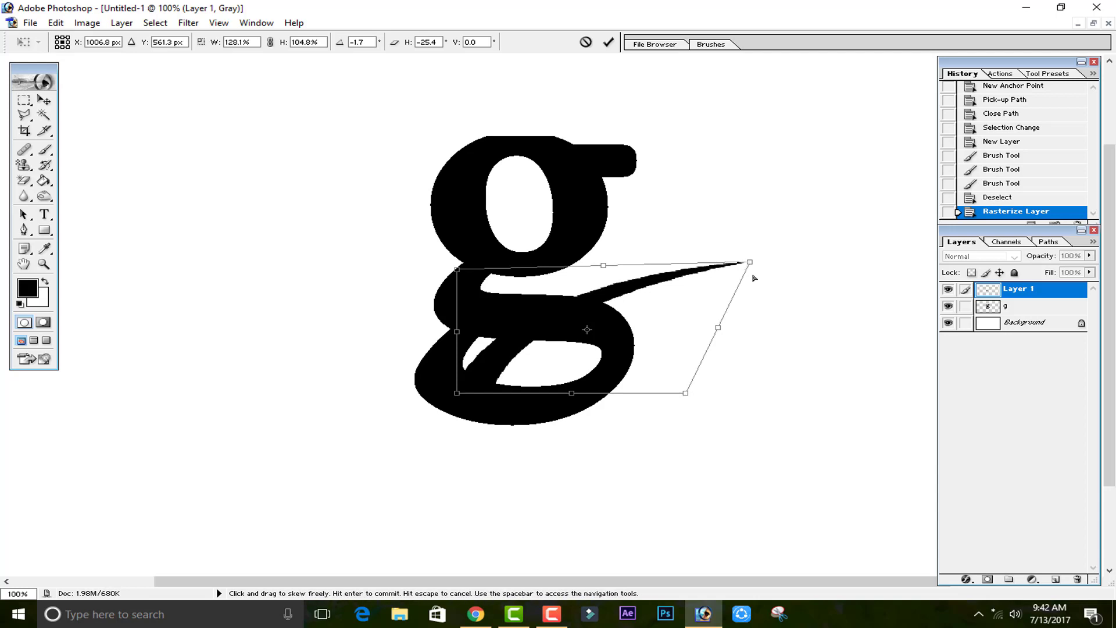
{"action": "mouse_move", "coordinate": [744, 262]}
{"action": "left_mouse_down"}
{"action": "mouse_move", "coordinate": [772, 266]}
{"action": "mouse_move", "coordinate": [731, 265]}
{"action": "left_mouse_up"}
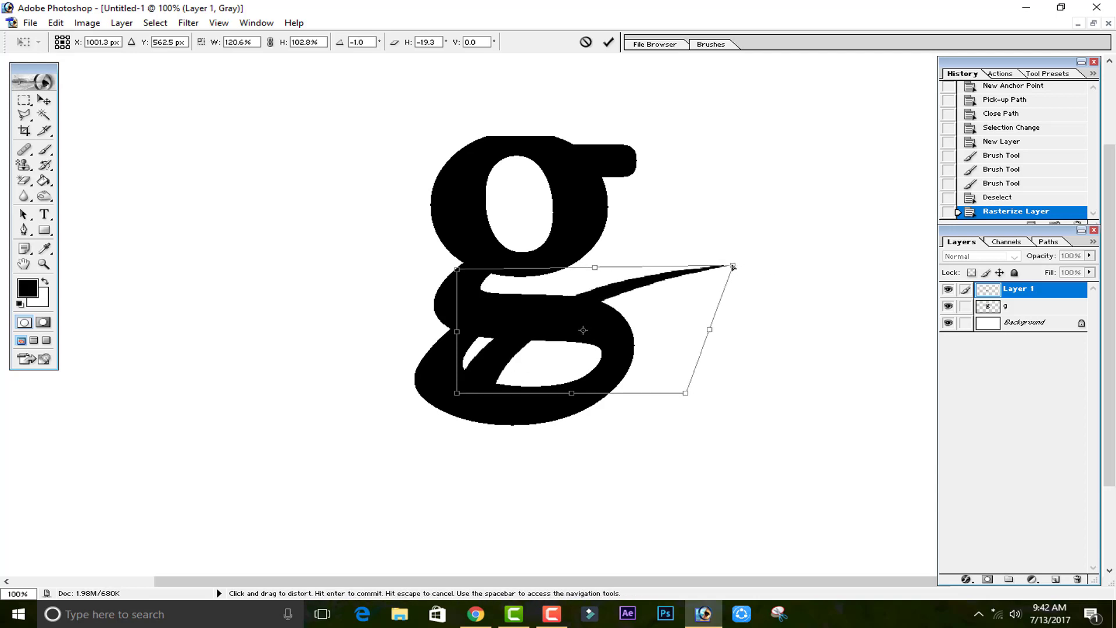
{"action": "left_click_drag", "start_coordinate": [461, 272], "coordinate": [437, 229]}
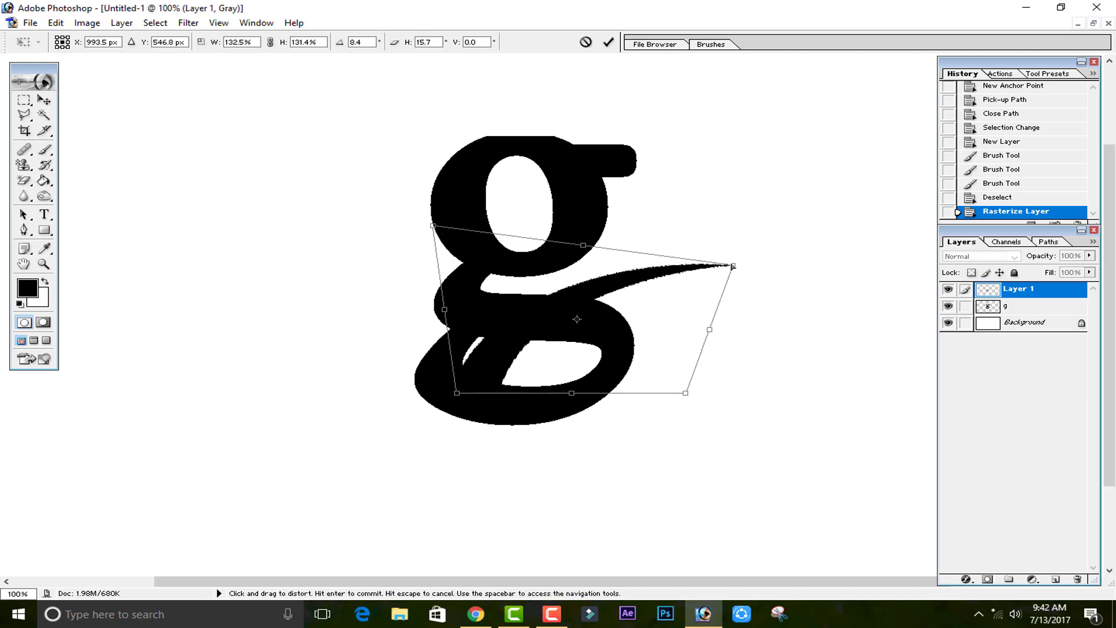
{"action": "mouse_move", "coordinate": [733, 265]}
{"action": "left_mouse_down"}
{"action": "mouse_move", "coordinate": [723, 267]}
{"action": "mouse_move", "coordinate": [734, 266]}
{"action": "left_mouse_up"}
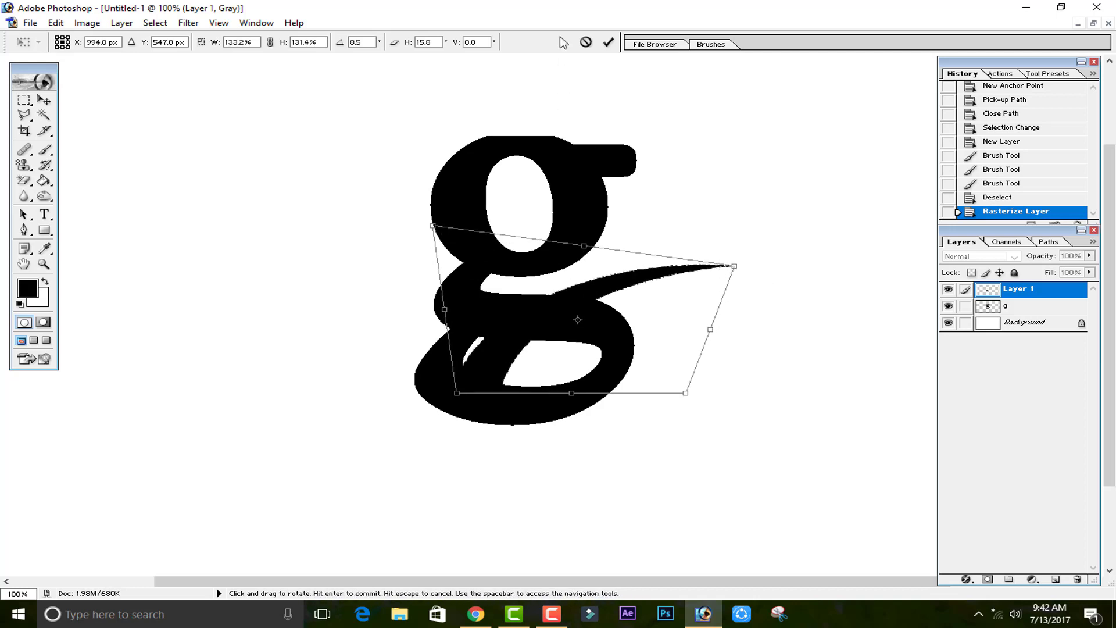
{"action": "left_click", "coordinate": [608, 42]}
- Lower the opacity of the g layer to 52%
{"action": "key", "text": "ctrl+plus"}
{"action": "key", "text": "ctrl+plus"}
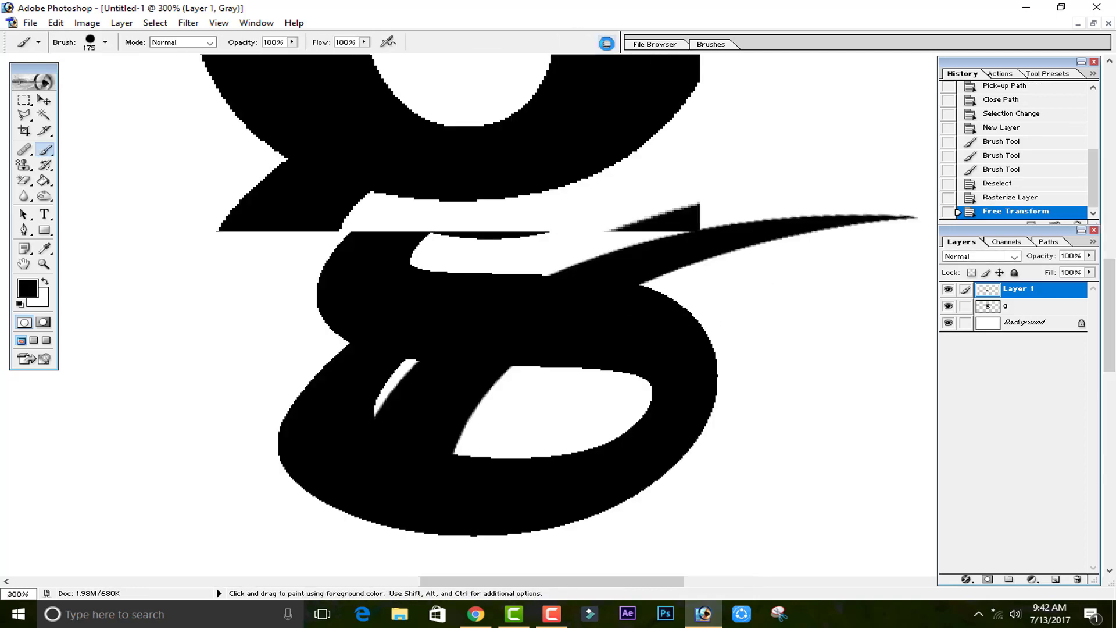
{"action": "left_click", "coordinate": [1053, 308]}
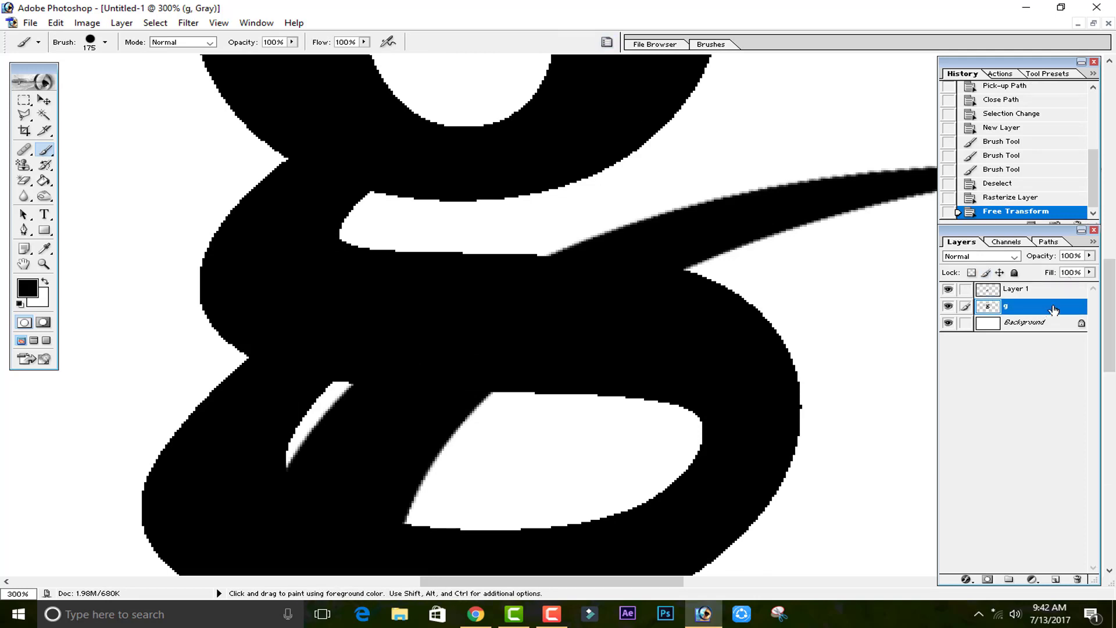
{"action": "left_click", "coordinate": [1088, 256]}
{"action": "left_click", "coordinate": [1052, 271]}
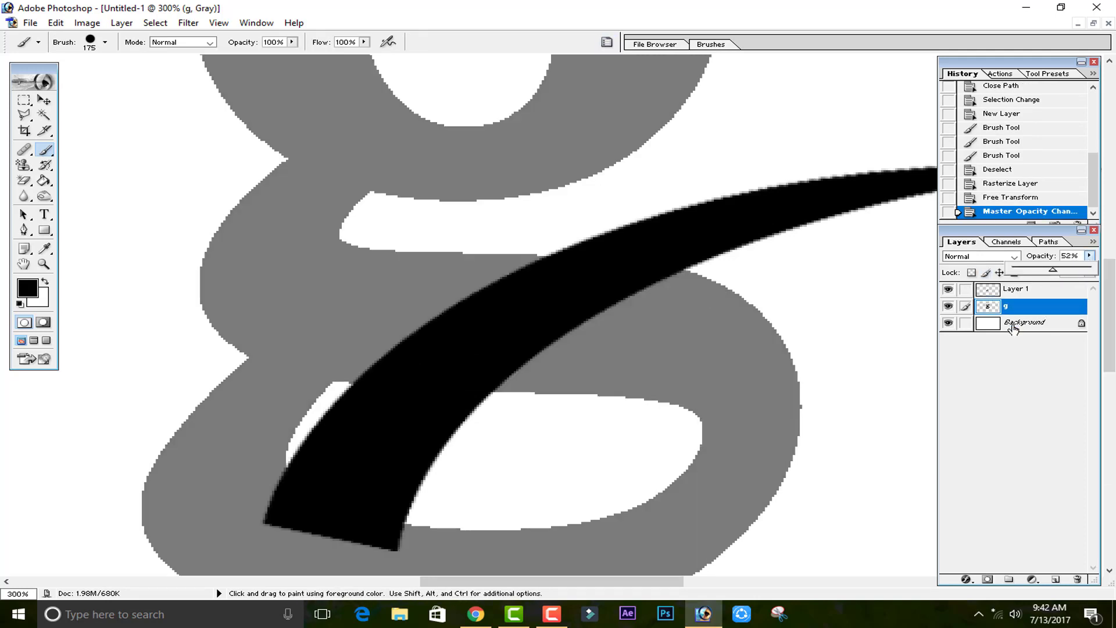
- Reduce the Brush size to 50 px over the lower bowl of the g
{"action": "scroll", "coordinate": [819, 434], "scroll_direction": "down", "scroll_amount": 2}
{"action": "key", "text": "ctrl+plus"}
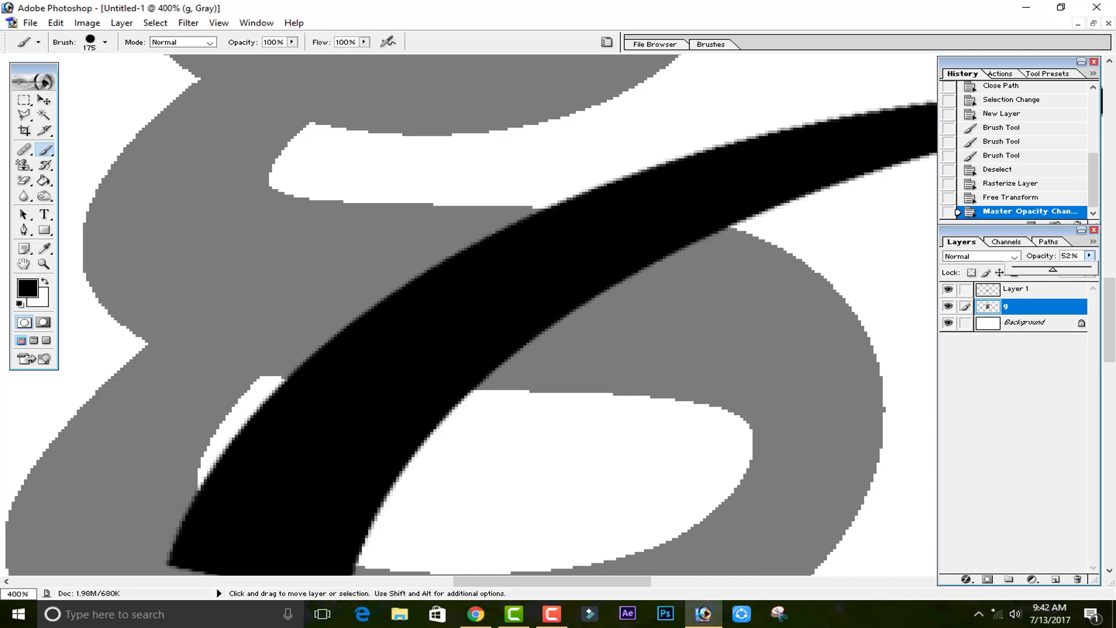
{"action": "left_click_drag", "start_coordinate": [673, 453], "coordinate": [819, 167]}
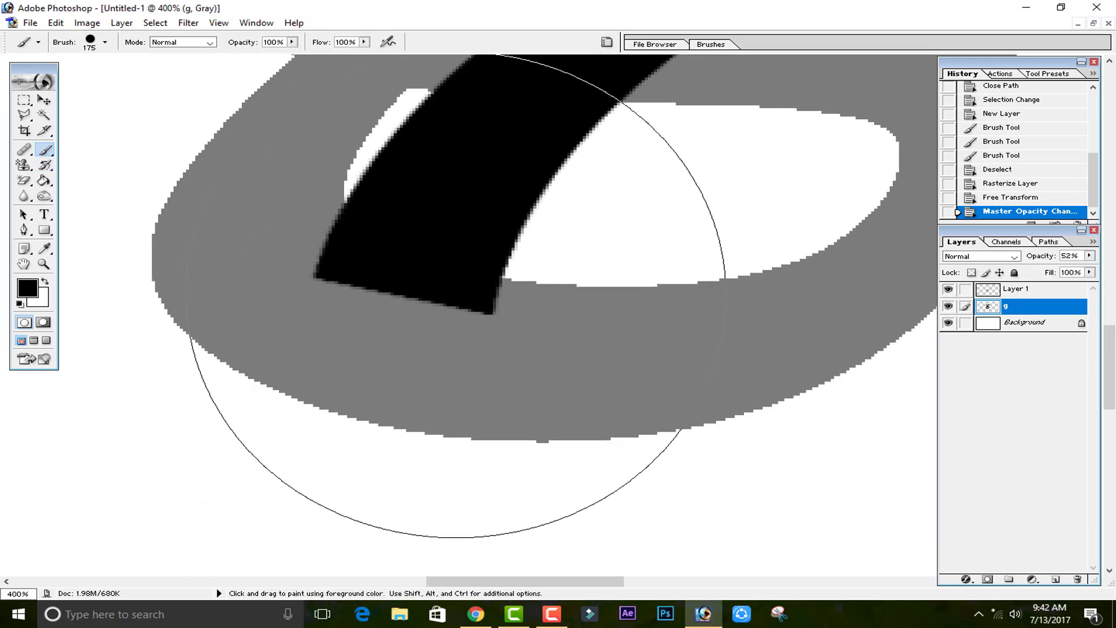
{"action": "key", "text": "bracketleft"}
{"action": "key", "text": "bracketleft"}
{"action": "key", "text": "bracketleft"}
{"action": "key", "text": "bracketleft"}
{"action": "key", "text": "bracketleft"}
{"action": "key", "text": "bracketleft"}
{"action": "key", "text": "bracketleft"}
{"action": "key", "text": "bracketleft"}
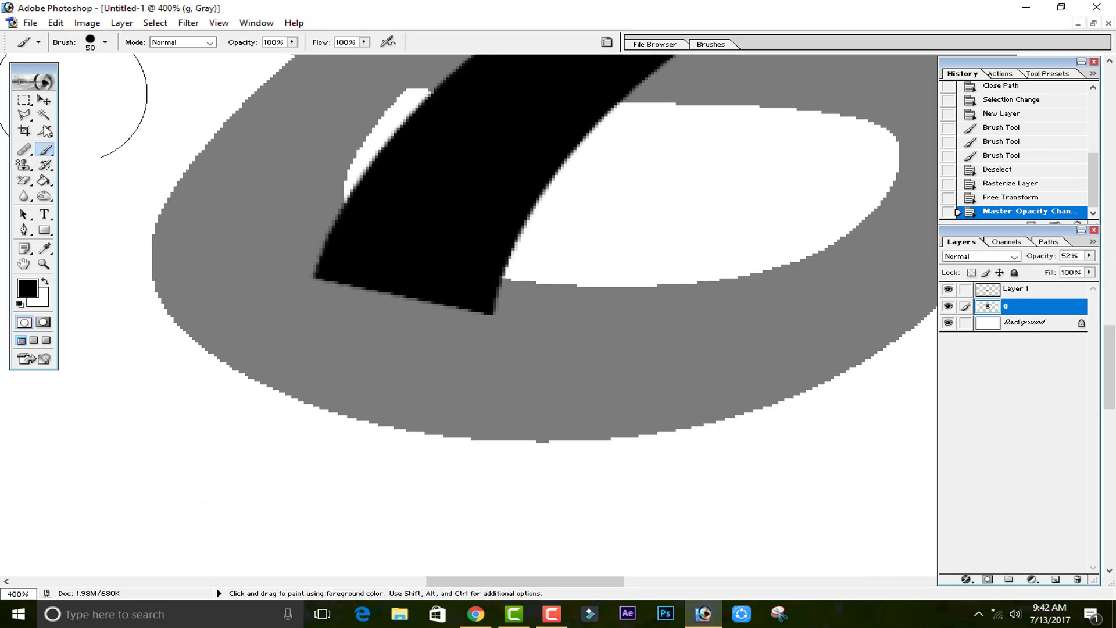
{"action": "left_click", "coordinate": [26, 184]}
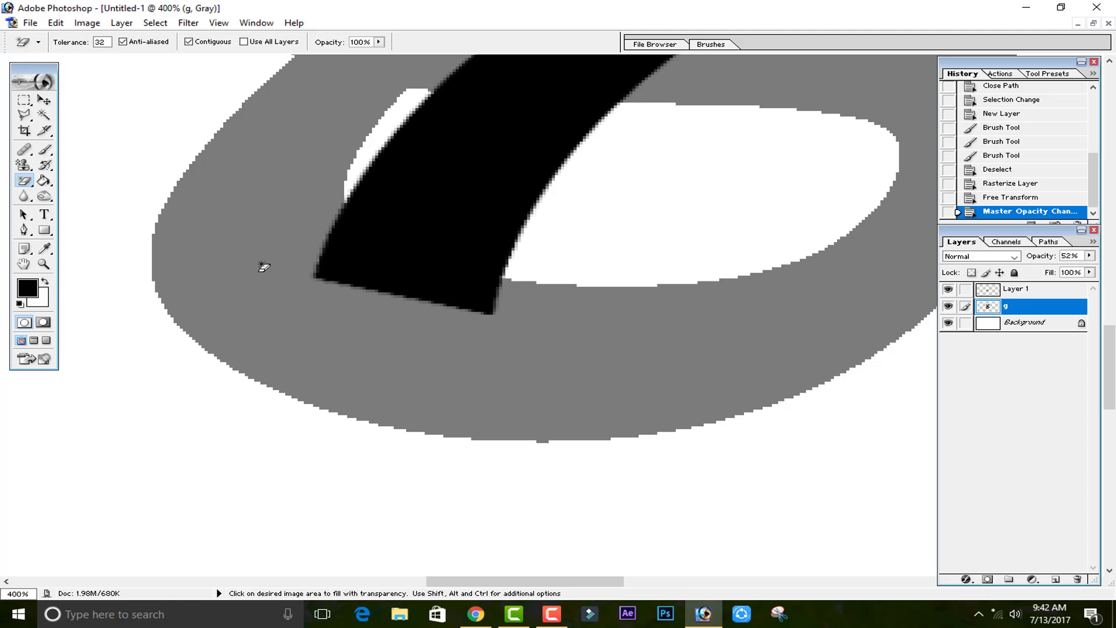
{"action": "right_click", "coordinate": [25, 184]}
{"action": "left_click", "coordinate": [55, 181]}
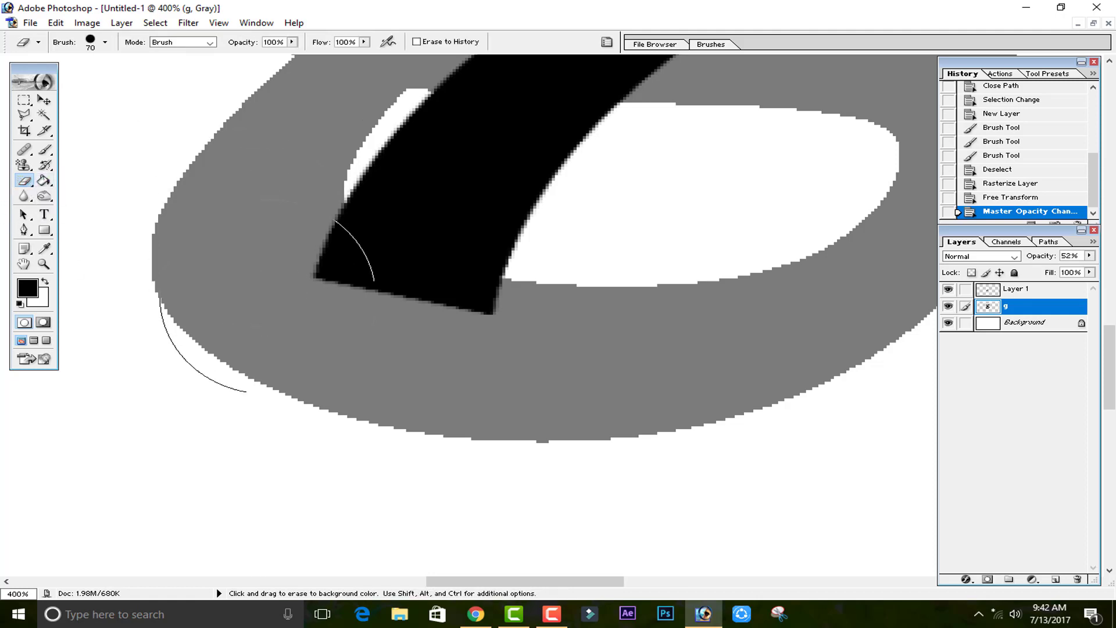
- Lower the opacity of Layer 1 to 48% so the g shows through the swoosh
{"action": "left_click", "coordinate": [1026, 291]}
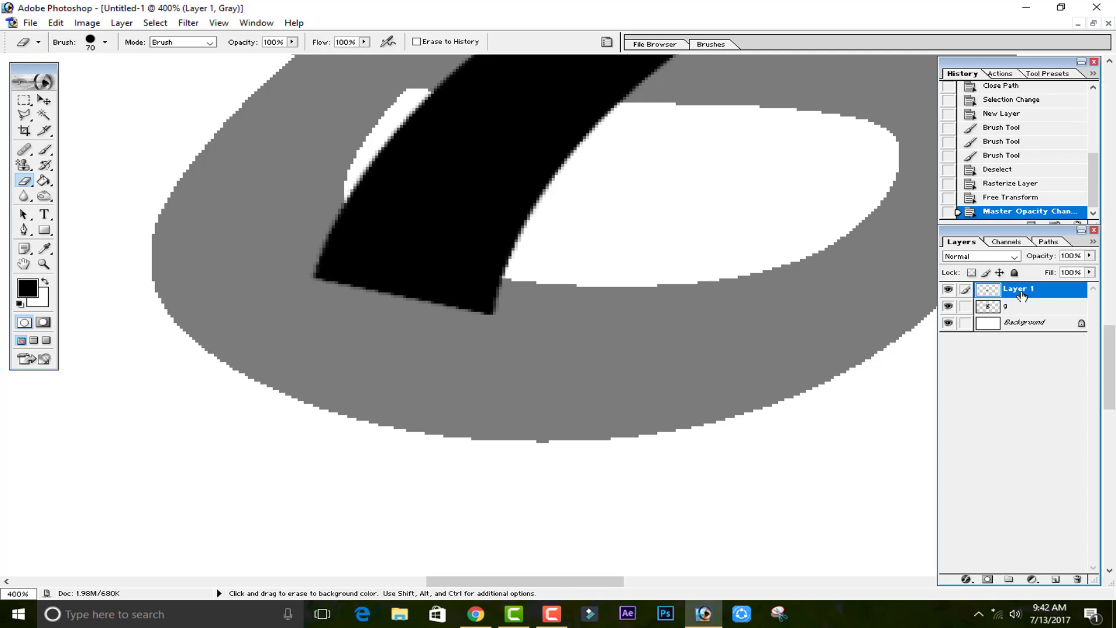
{"action": "left_click", "coordinate": [1089, 256]}
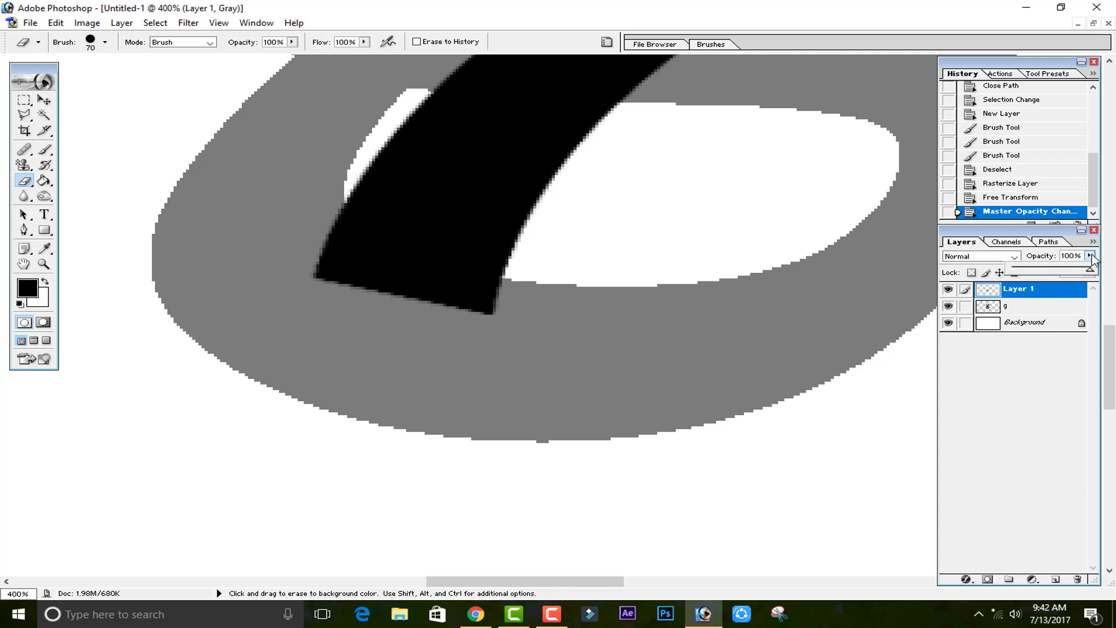
{"action": "left_click", "coordinate": [1052, 269]}
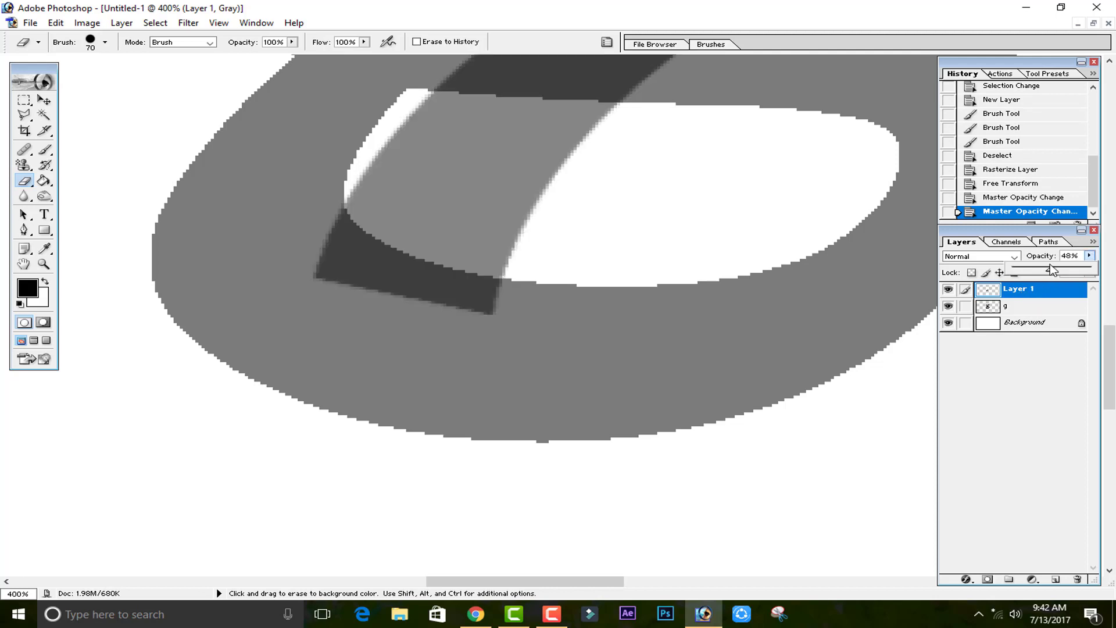
- Draw a closed Pen path around the swoosh's lower end, following the inner curve of the g's lower bowl
{"action": "left_click", "coordinate": [27, 116]}
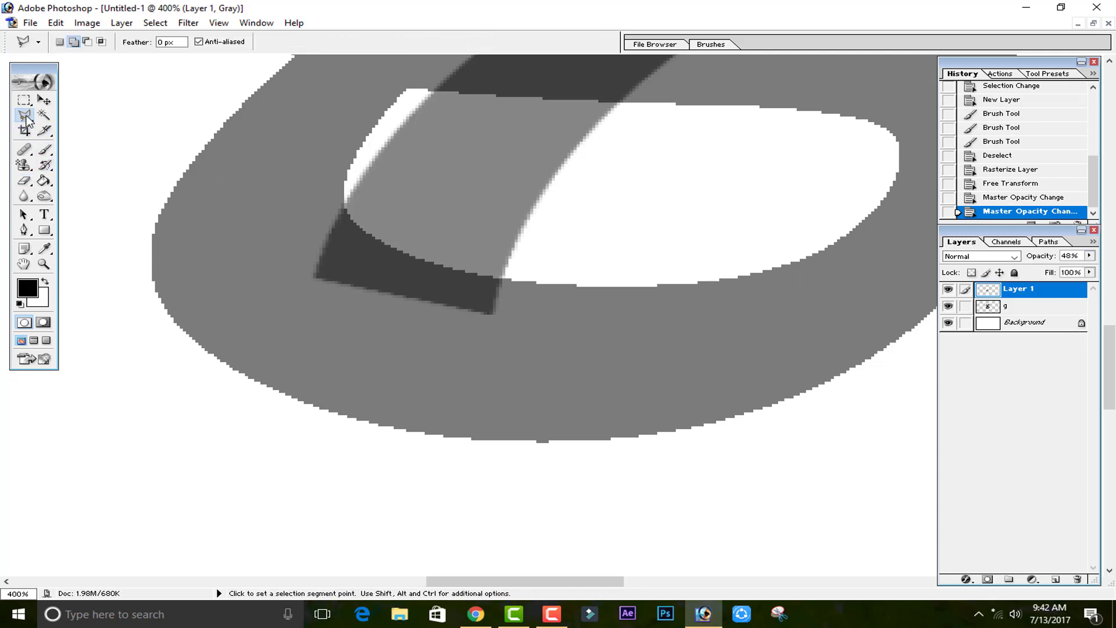
{"action": "left_click", "coordinate": [24, 230]}
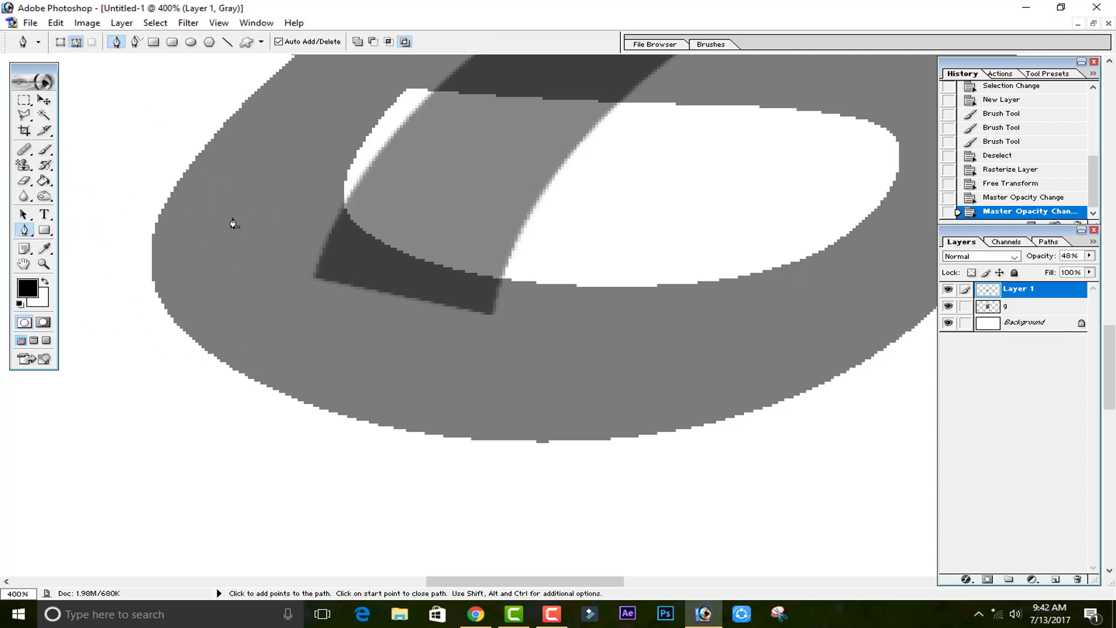
{"action": "left_click", "coordinate": [344, 197]}
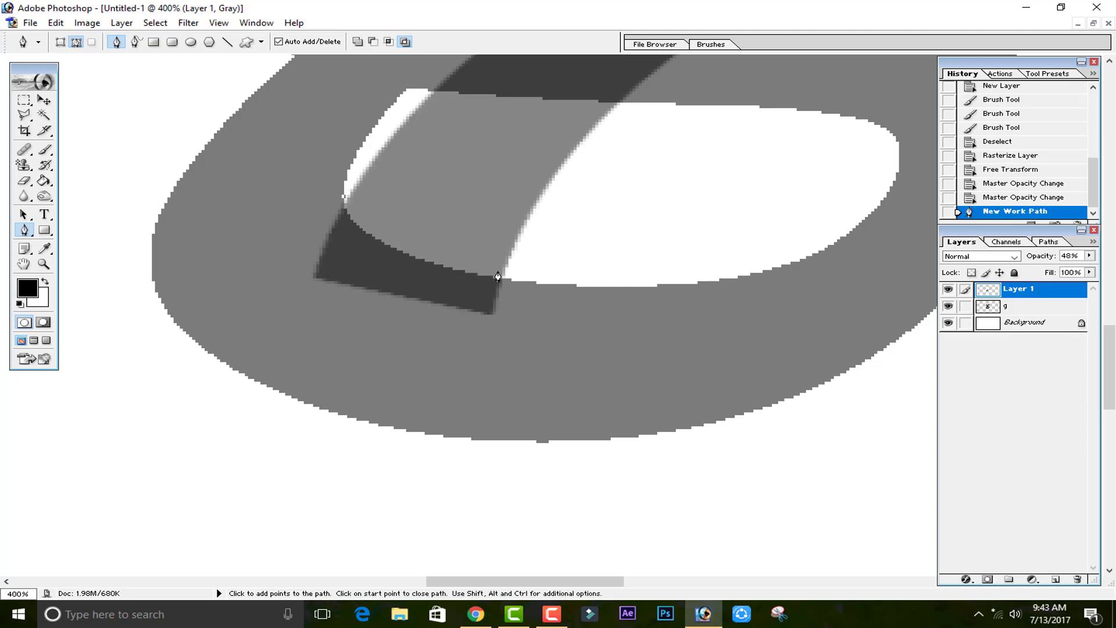
{"action": "left_click_drag", "start_coordinate": [520, 286], "coordinate": [707, 311]}
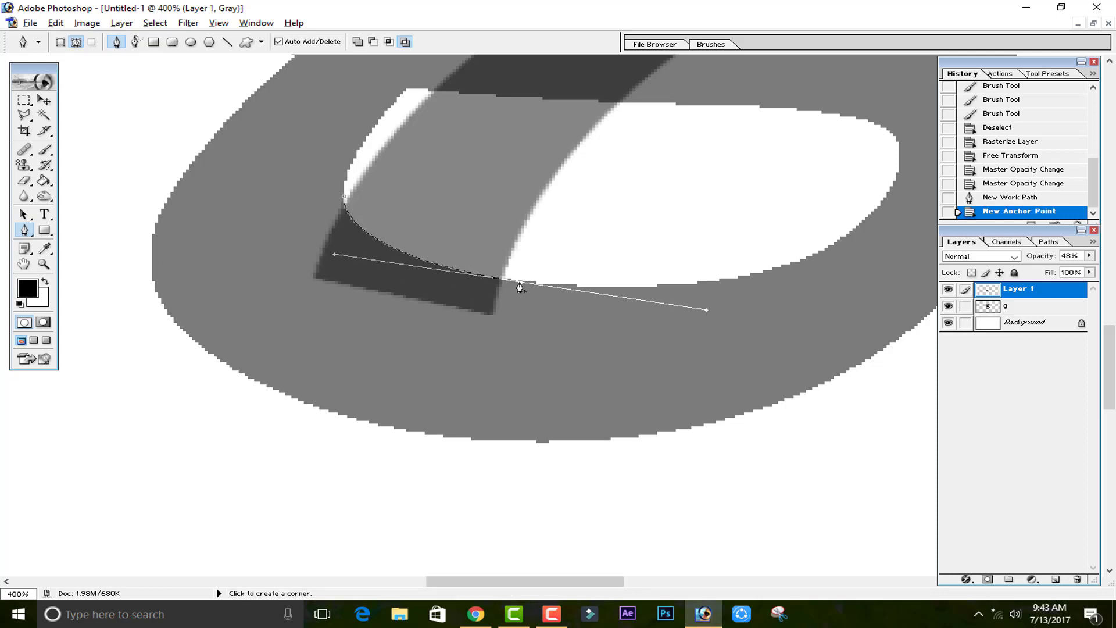
{"action": "left_click", "coordinate": [517, 285]}
{"action": "left_click", "coordinate": [509, 362]}
{"action": "left_click", "coordinate": [182, 329]}
{"action": "left_click", "coordinate": [263, 212]}
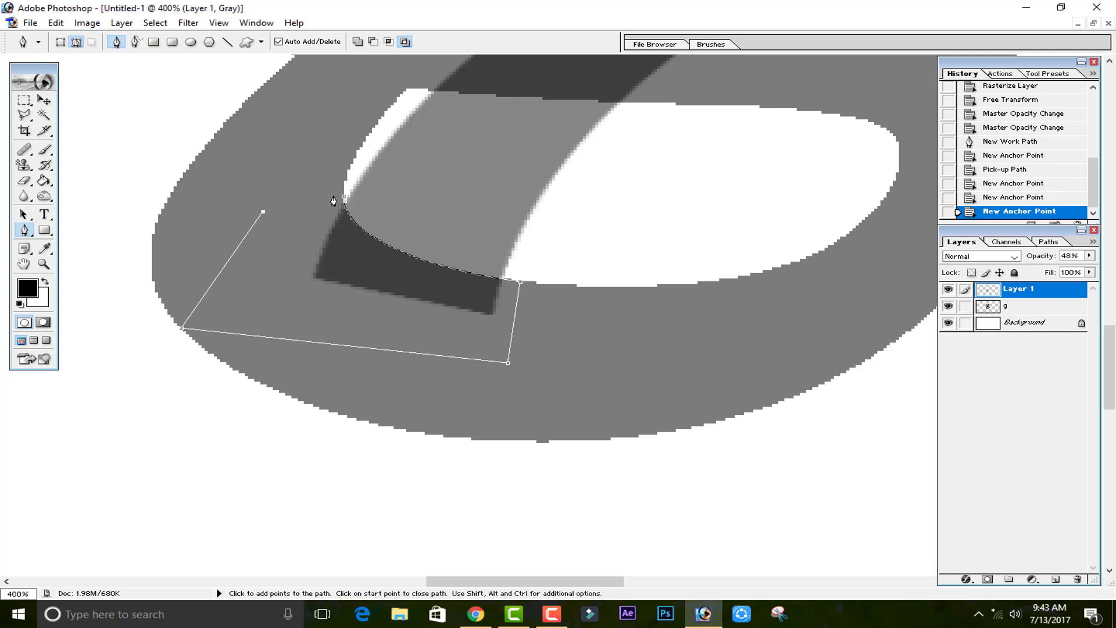
{"action": "left_click", "coordinate": [345, 197]}
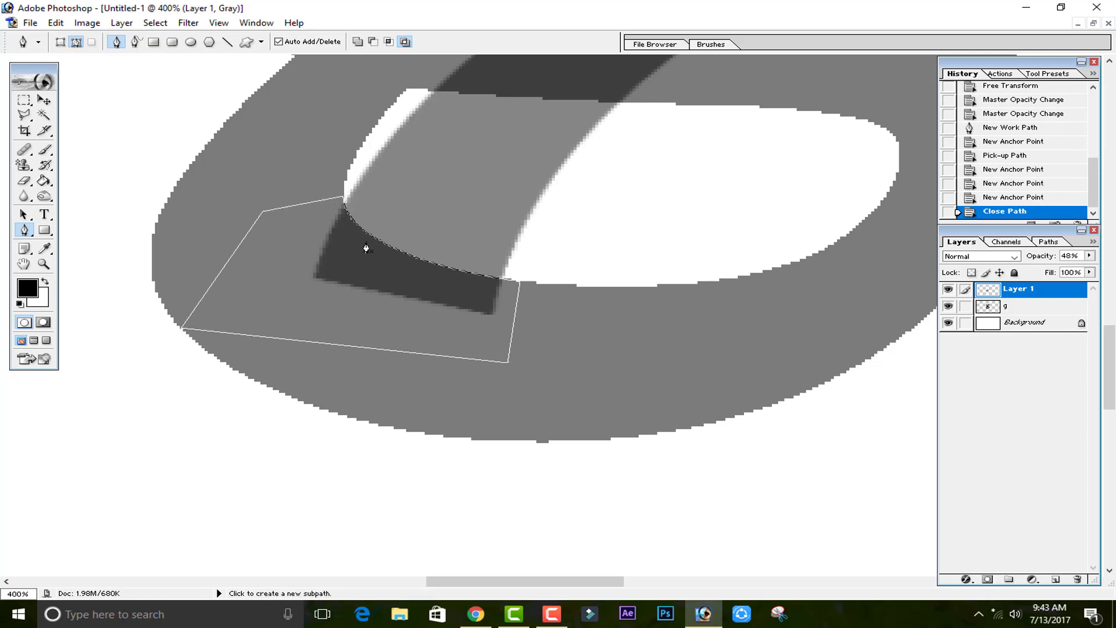
- Convert the path to a selection and cut the swoosh's overlapping lower end from Layer 1
{"action": "right_click", "coordinate": [482, 305]}
{"action": "left_click", "coordinate": [516, 365]}
{"action": "left_click", "coordinate": [631, 253]}
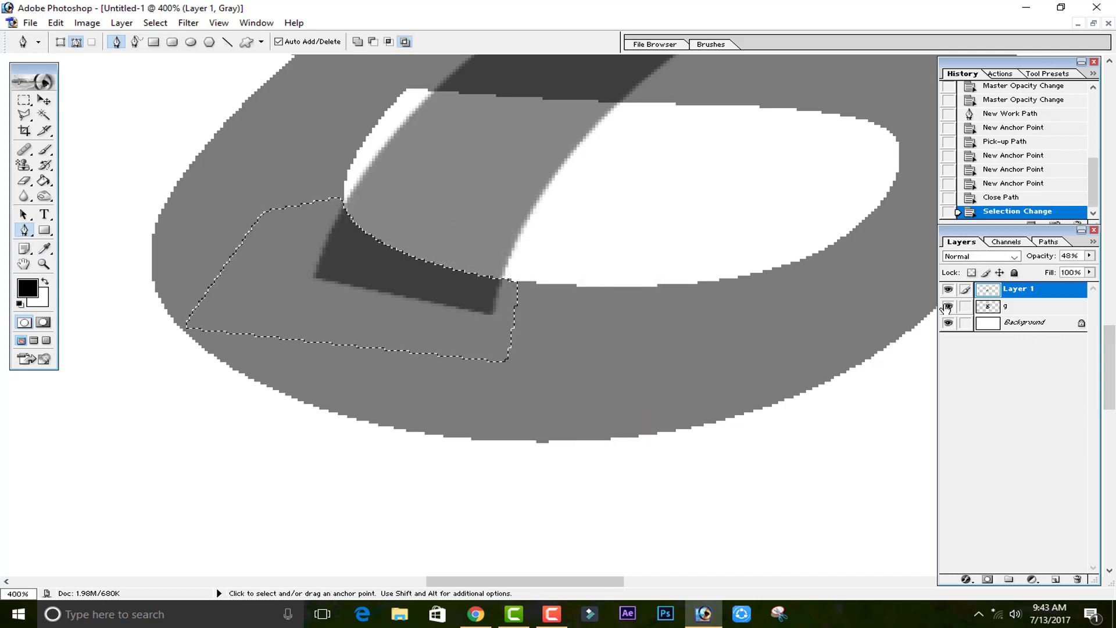
{"action": "key", "text": "ctrl+x"}
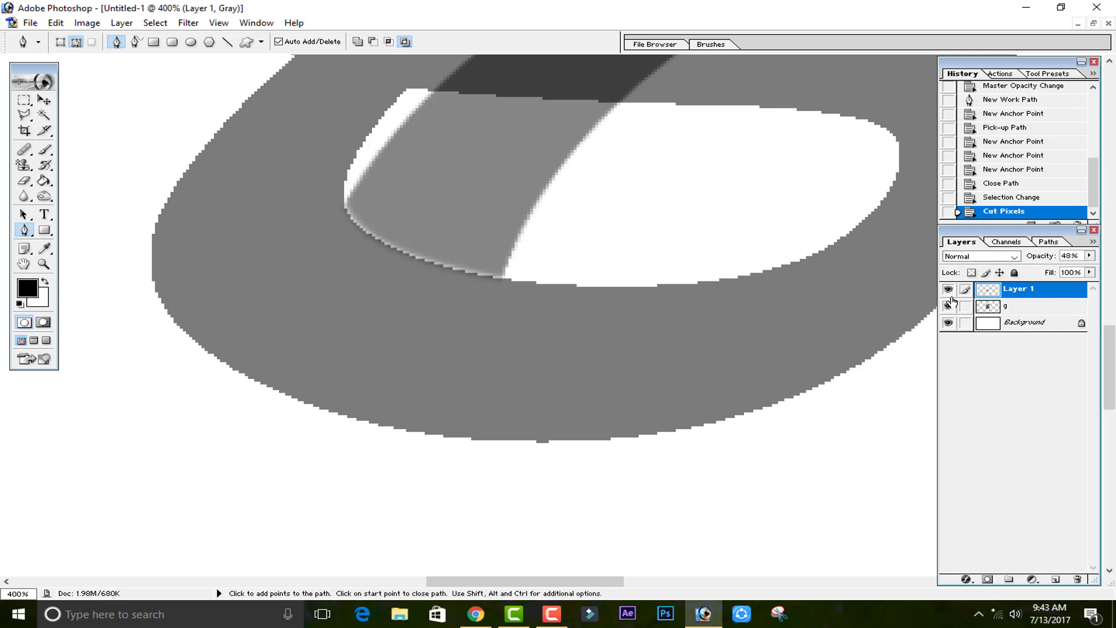
- Check the cut with the g layer hidden and restore both Layer 1 and the g layer to 100% opacity
{"action": "left_click", "coordinate": [948, 305]}
{"action": "left_click", "coordinate": [948, 305]}
{"action": "left_click", "coordinate": [1089, 255]}
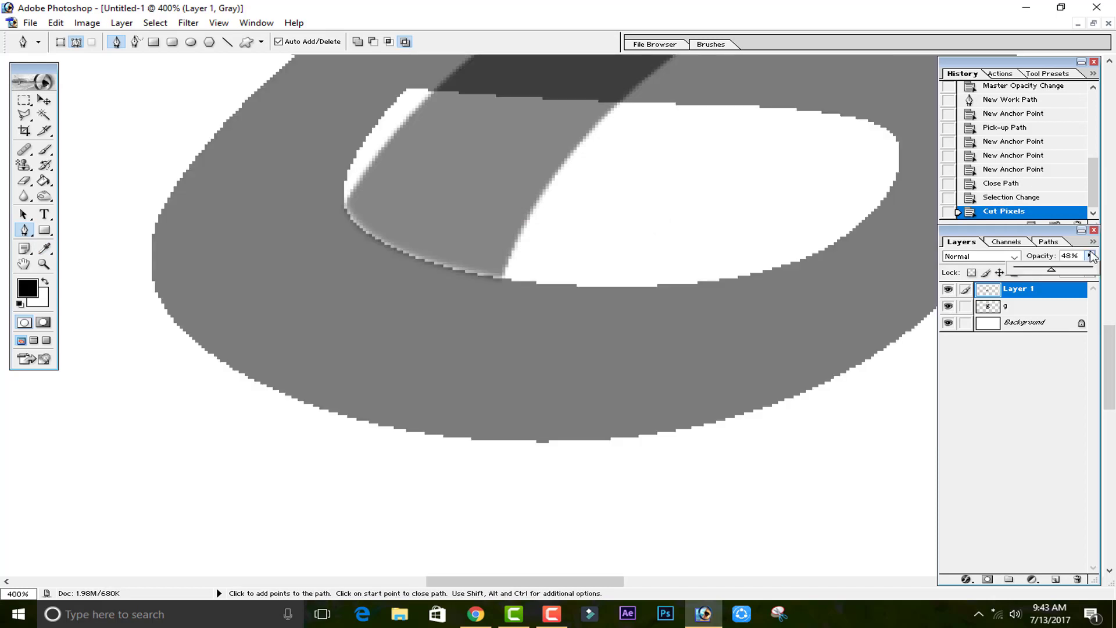
{"action": "left_click_drag", "start_coordinate": [1115, 271], "coordinate": [1111, 265]}
{"action": "left_click", "coordinate": [1046, 306]}
{"action": "left_click", "coordinate": [1091, 257]}
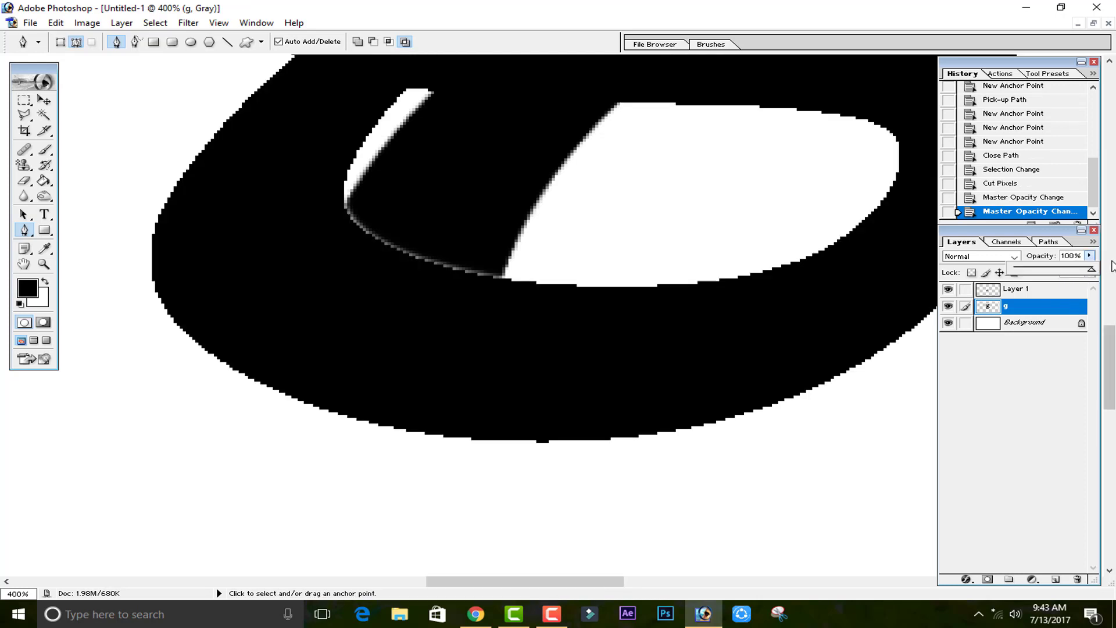
- Load the swoosh outline on Layer 1 as a selection and deselect it
{"action": "key", "text": "ctrl+minus"}
{"action": "key", "text": "ctrl+minus"}
{"action": "key", "text": "ctrl+minus"}
{"action": "key", "text": "ctrl+minus"}
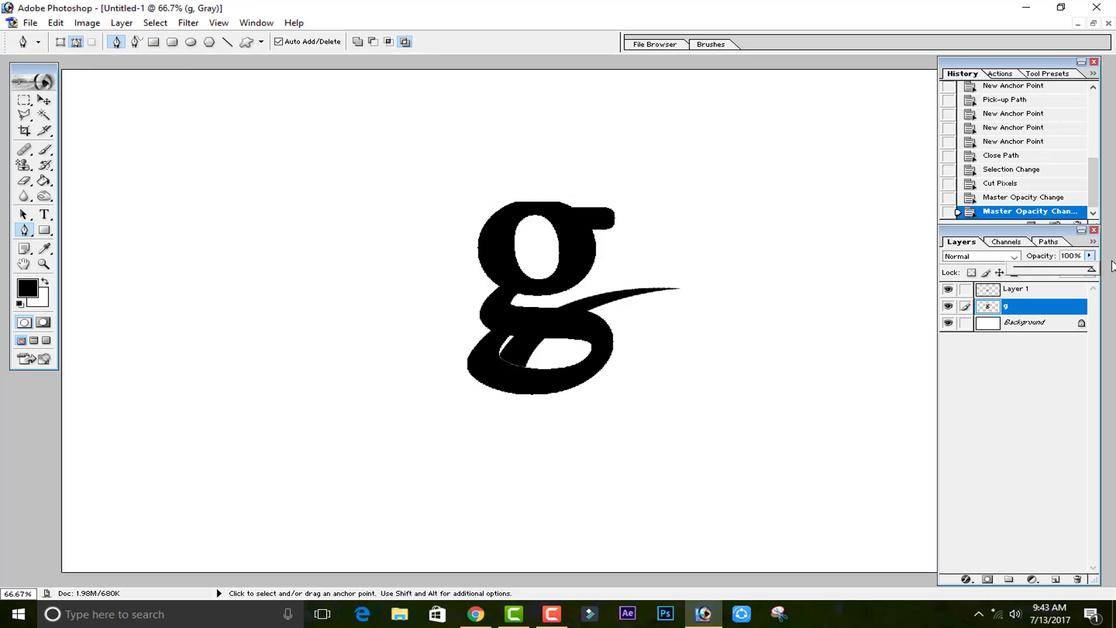
{"action": "left_click", "coordinate": [997, 296]}
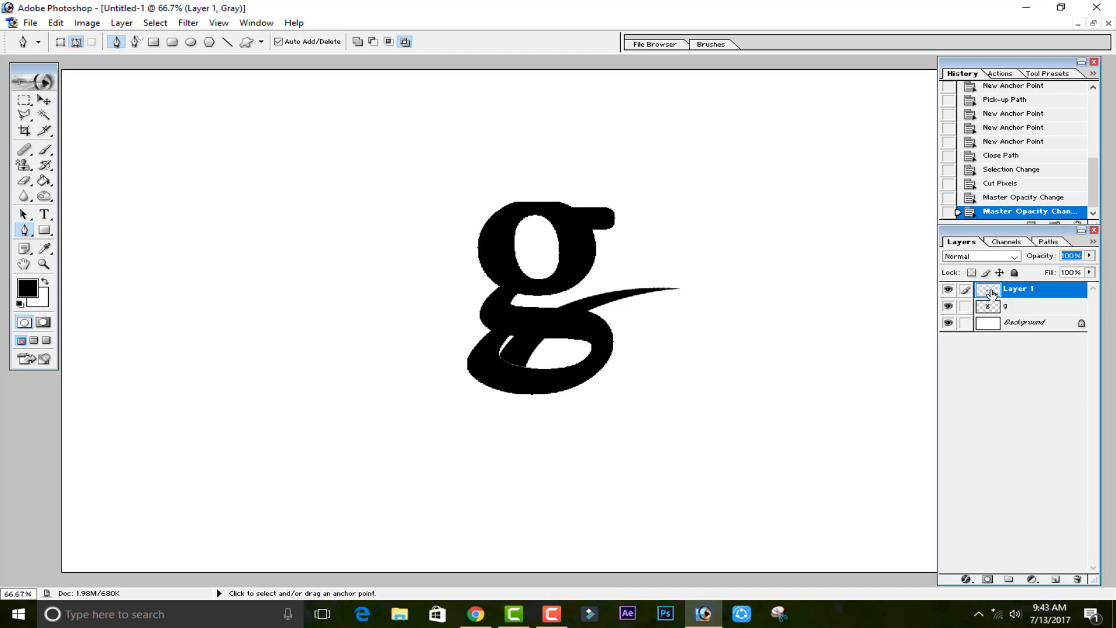
{"action": "left_click", "coordinate": [991, 293], "text": "ctrl"}
{"action": "right_click", "coordinate": [991, 292]}
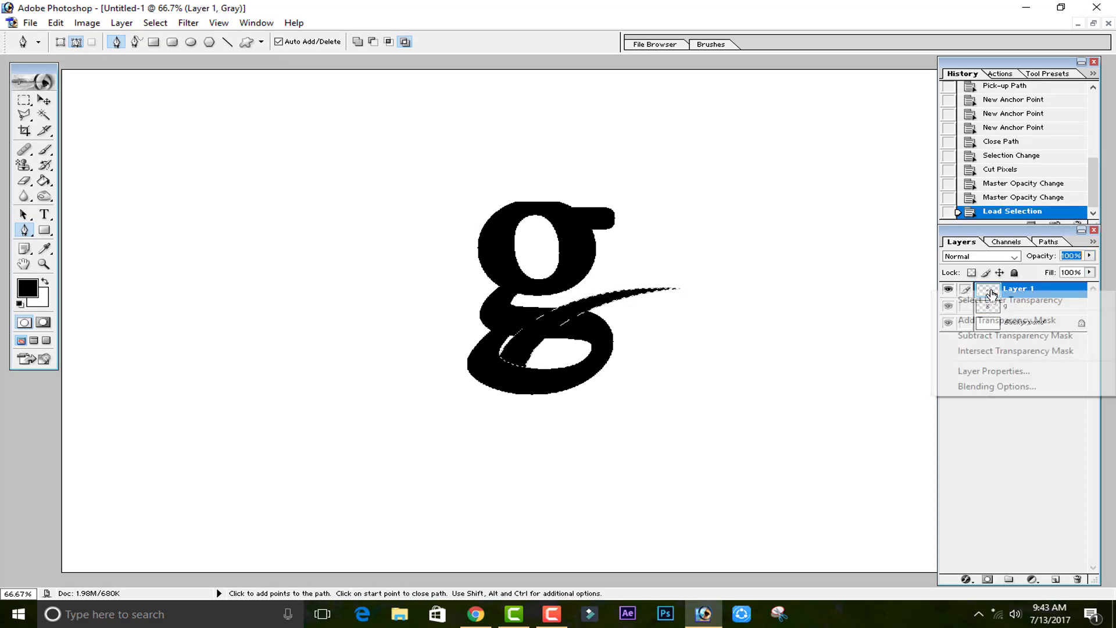
{"action": "left_click", "coordinate": [981, 288]}
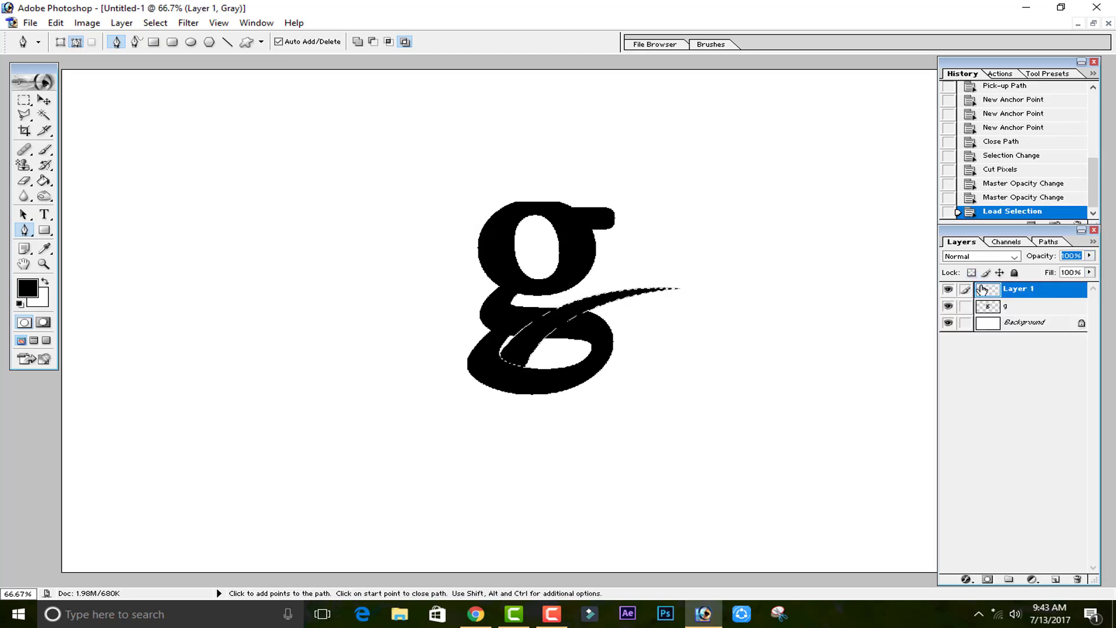
{"action": "left_click", "coordinate": [982, 289], "text": "ctrl"}
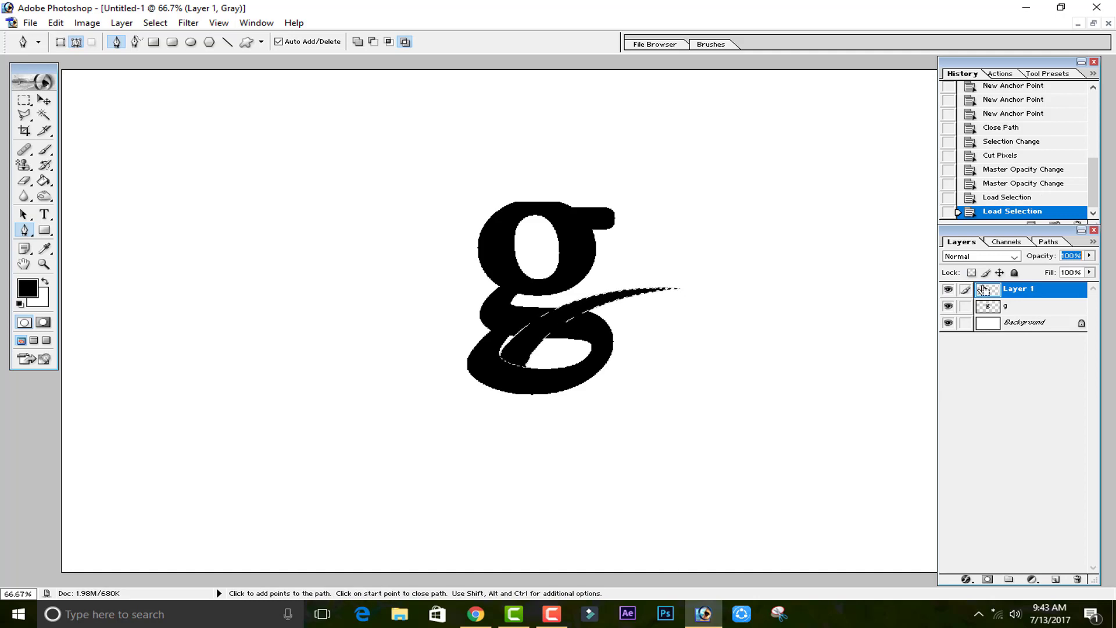
{"action": "key", "text": "ctrl+d"}
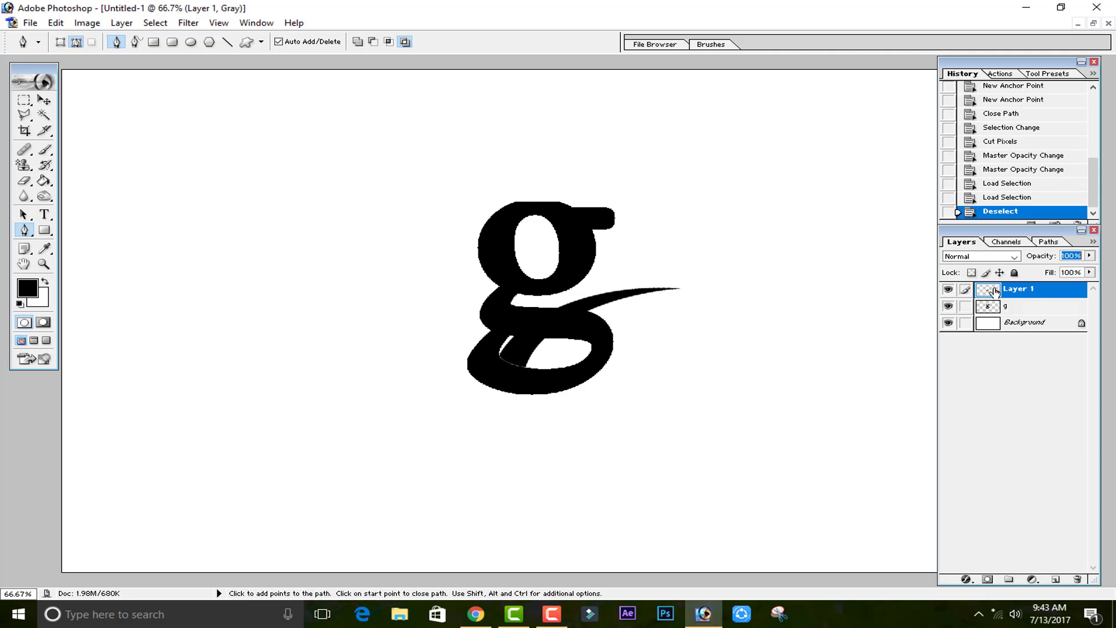
- Select Layer 1's transparency, activate the g layer, and drop the selection
{"action": "right_click", "coordinate": [989, 291]}
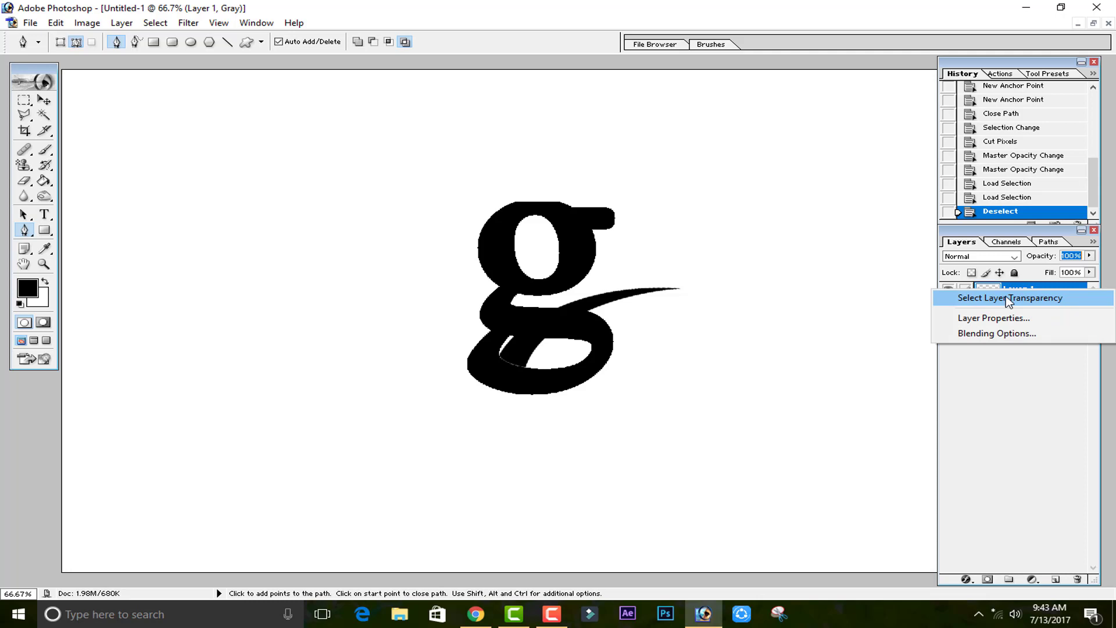
{"action": "left_click", "coordinate": [1008, 300]}
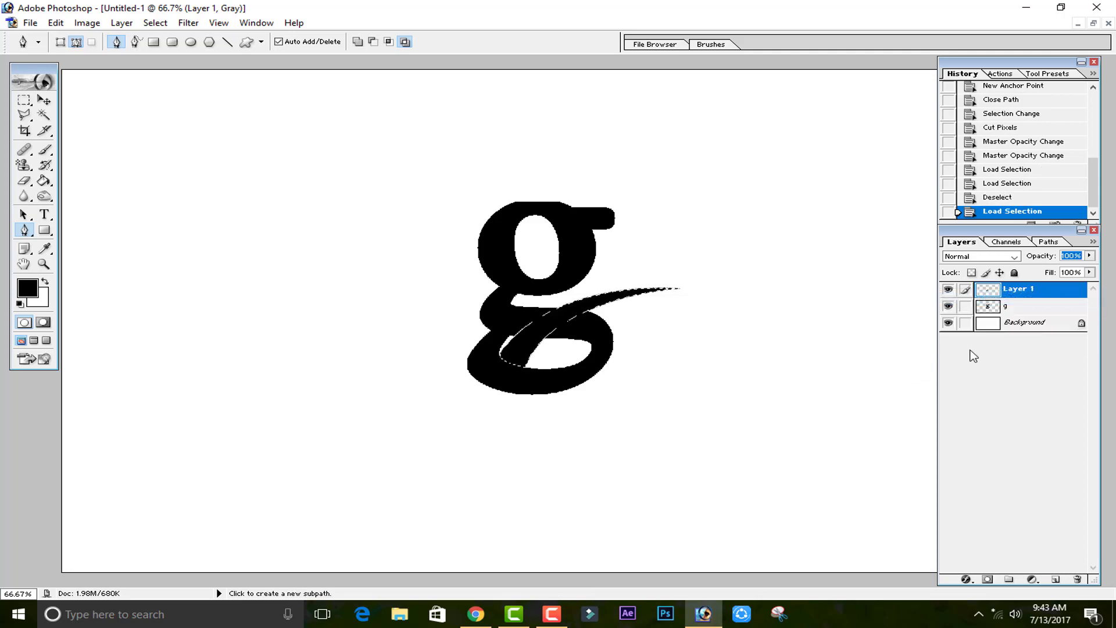
{"action": "left_click", "coordinate": [1046, 308]}
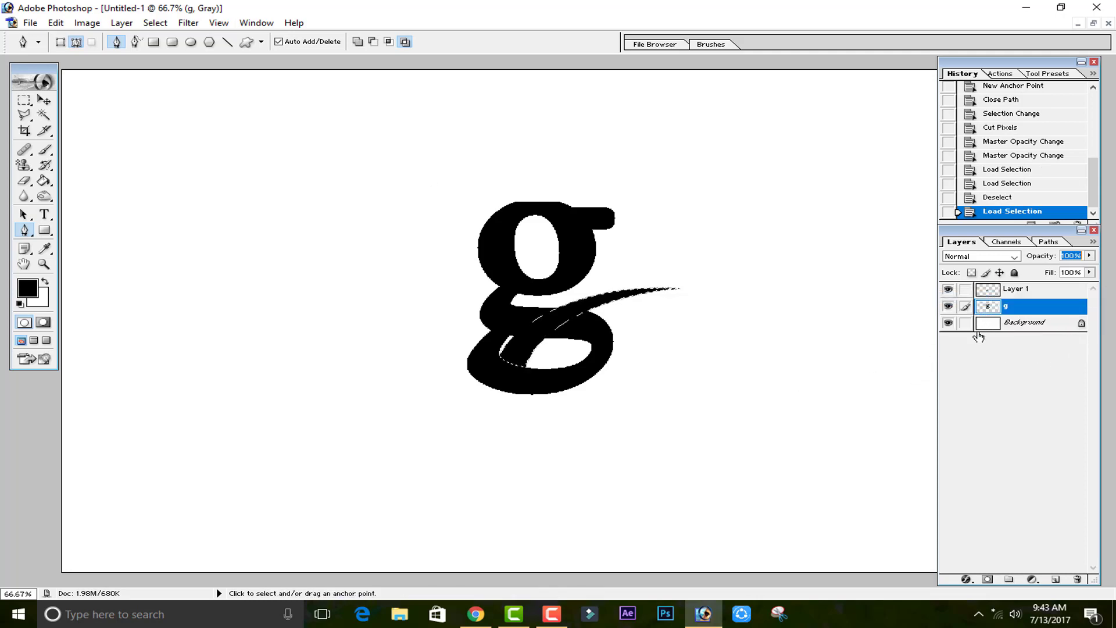
{"action": "key", "text": "ctrl+plus"}
{"action": "key", "text": "ctrl+plus"}
{"action": "key", "text": "ctrl+plus"}
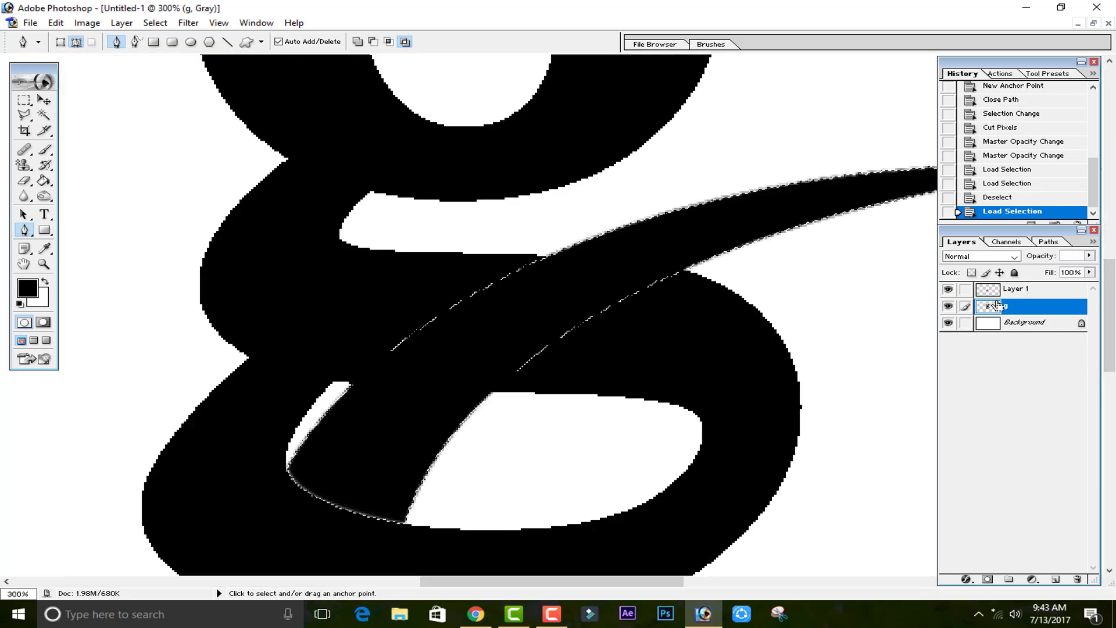
{"action": "key", "text": "ctrl+d"}
- Try moving the Layer 1 swoosh slightly right and down, and undo the move
{"action": "left_click", "coordinate": [43, 100]}
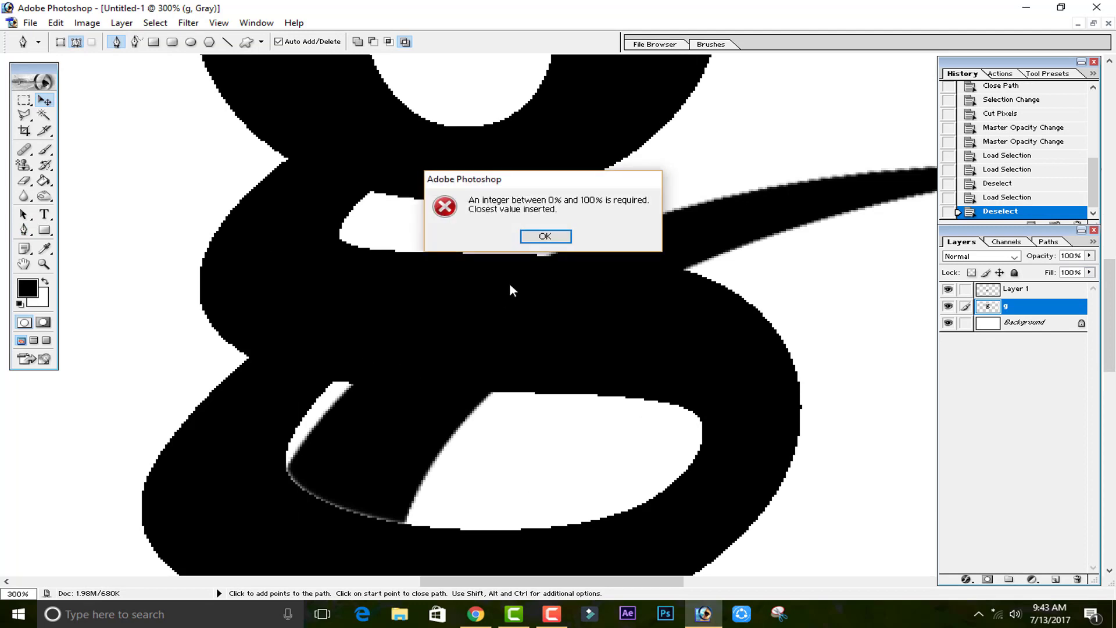
{"action": "left_click", "coordinate": [545, 236]}
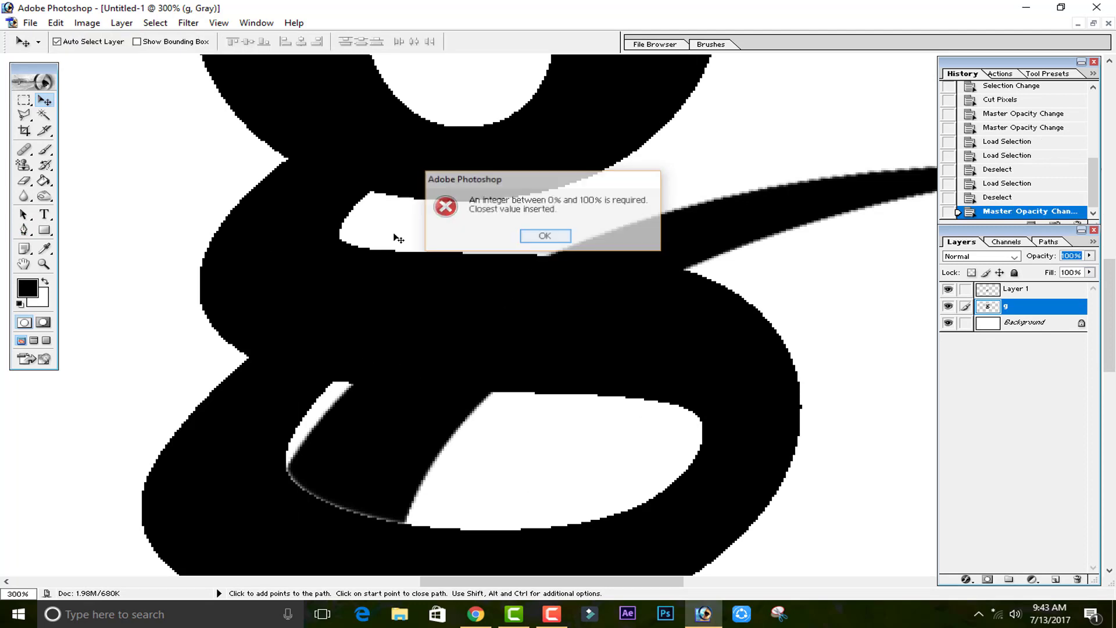
{"action": "left_click", "coordinate": [1006, 289]}
{"action": "mouse_move", "coordinate": [401, 414]}
{"action": "left_mouse_down"}
{"action": "mouse_move", "coordinate": [446, 426]}
{"action": "mouse_move", "coordinate": [420, 425]}
{"action": "left_mouse_up"}
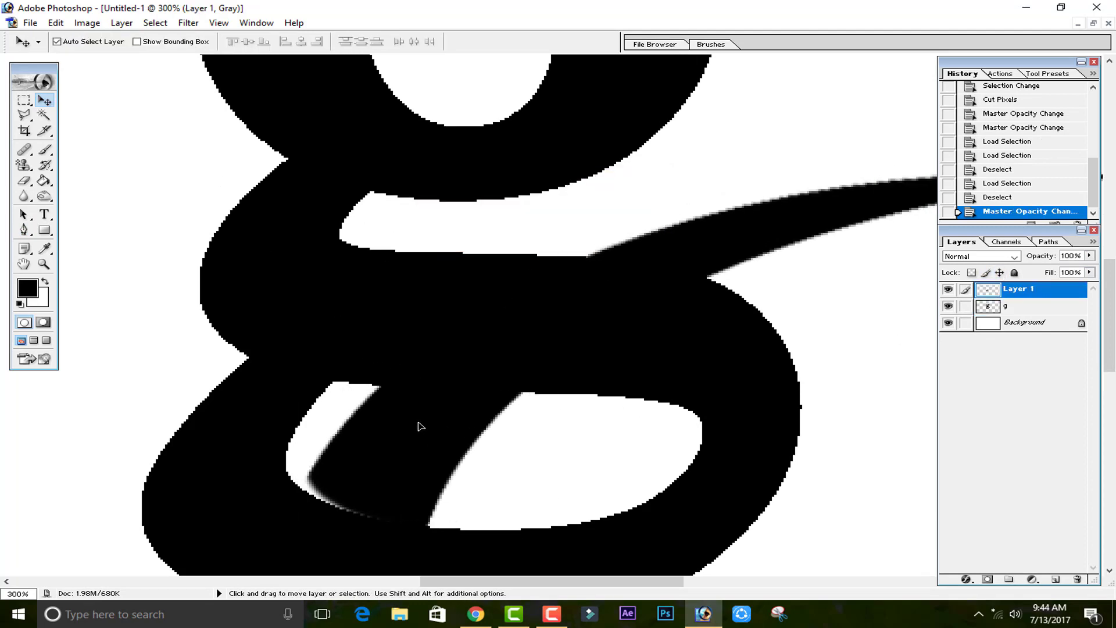
{"action": "left_click", "coordinate": [1024, 307]}
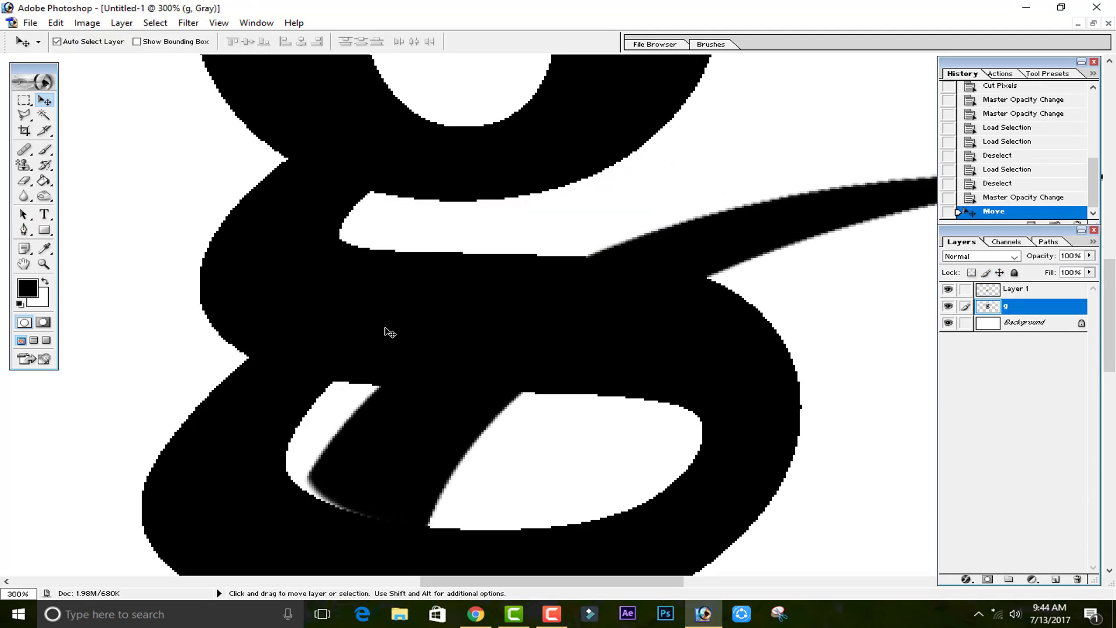
{"action": "left_click", "coordinate": [994, 290]}
{"action": "left_click", "coordinate": [1019, 189]}
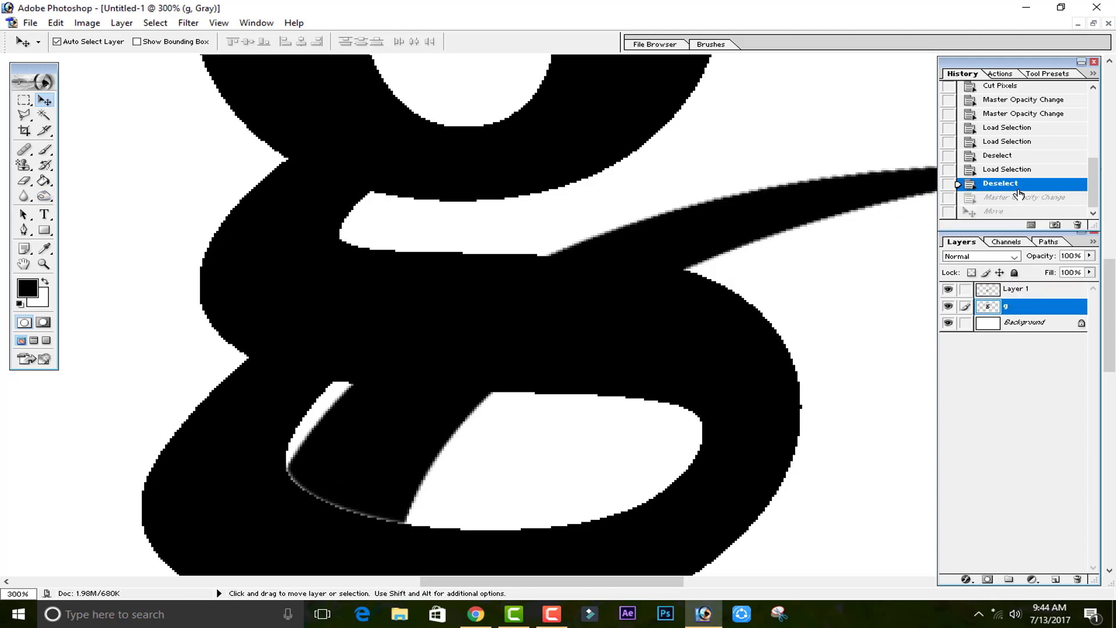
{"action": "left_click", "coordinate": [1013, 198]}
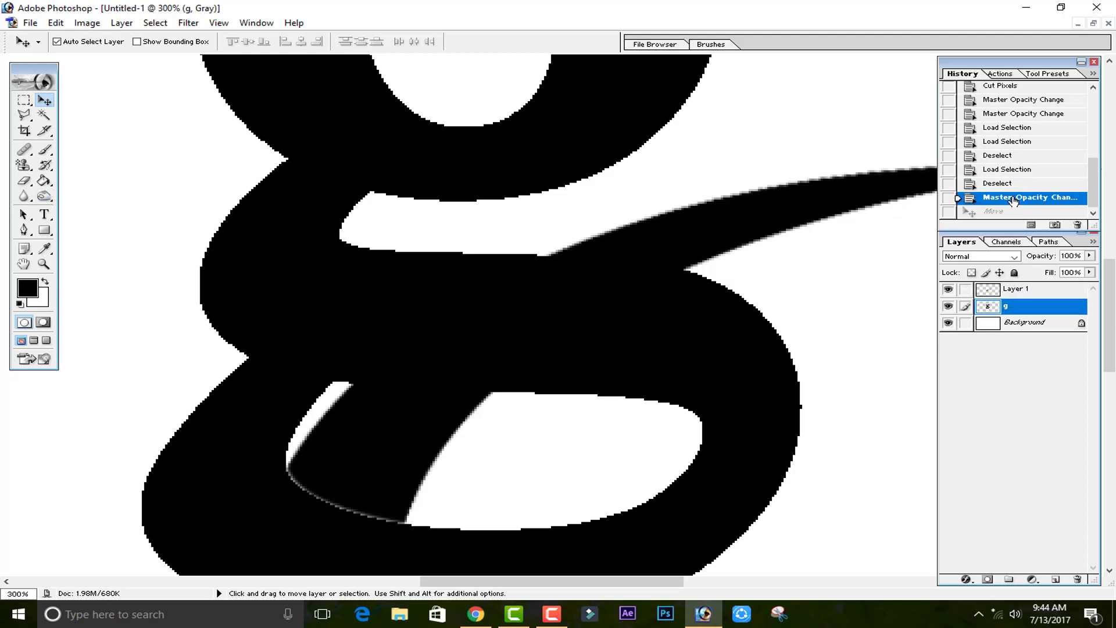
{"action": "left_click", "coordinate": [993, 290]}
{"action": "double_click", "coordinate": [994, 290]}
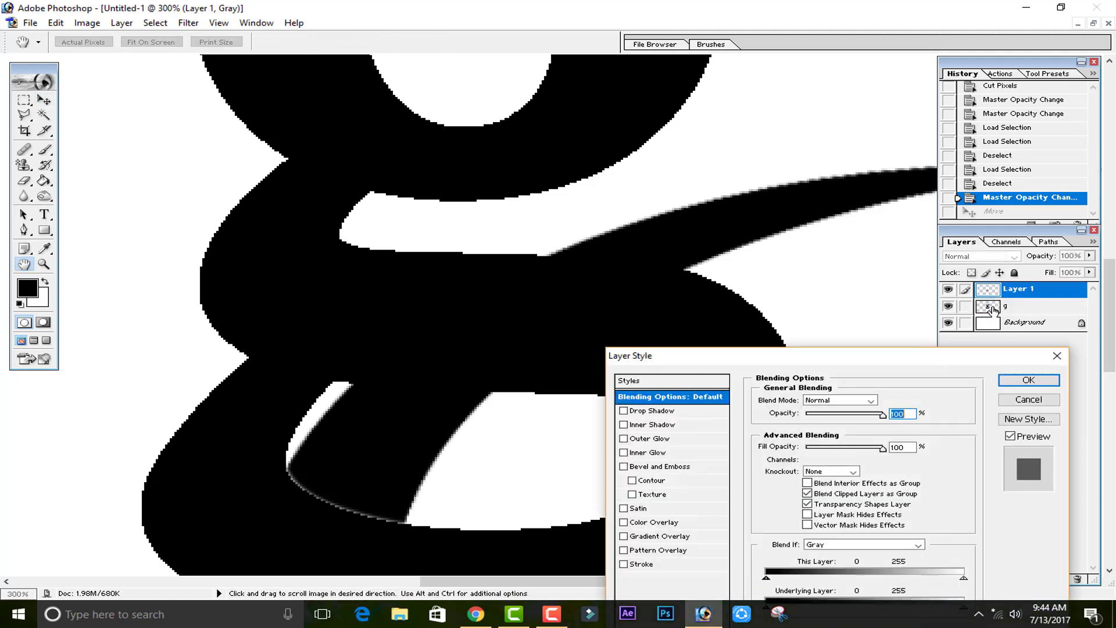
{"action": "left_click", "coordinate": [1024, 380]}
{"action": "left_click", "coordinate": [1018, 311]}
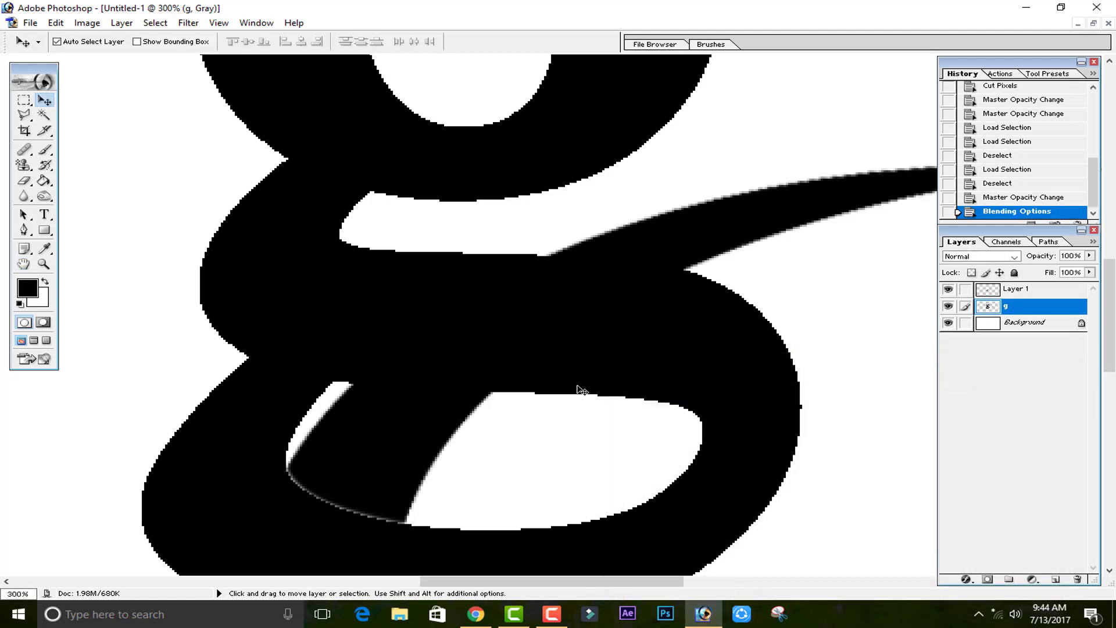
- Load the Layer 1 swoosh outline as a selection and cut that area out of the g layer
{"action": "left_click", "coordinate": [983, 289]}
{"action": "left_click", "coordinate": [978, 306], "text": "ctrl"}
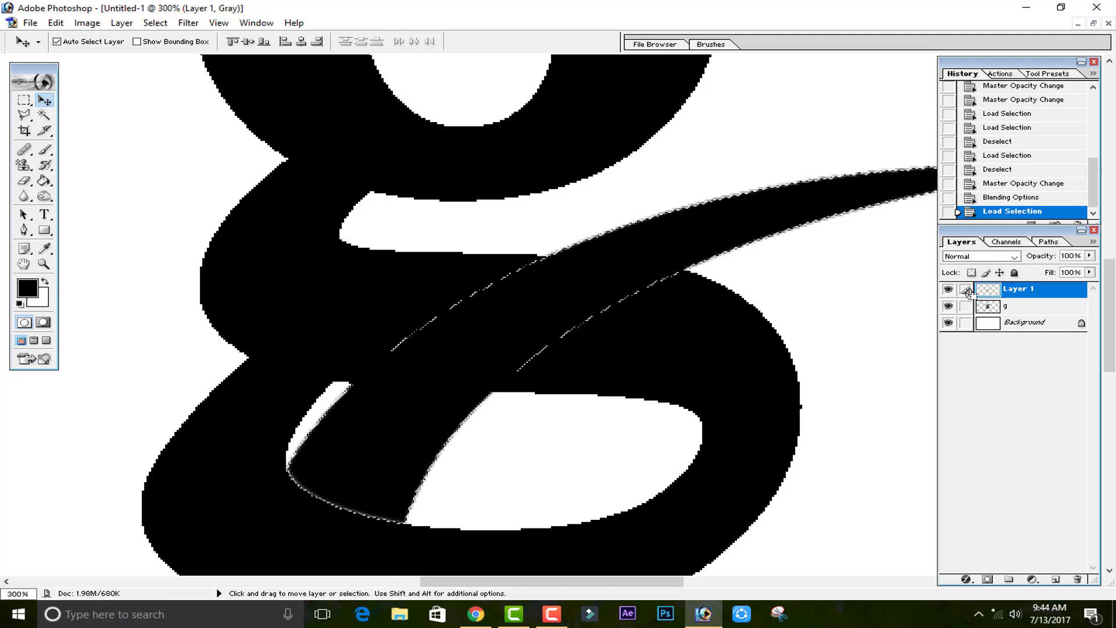
{"action": "left_click", "coordinate": [977, 307]}
{"action": "key", "text": "ctrl+x"}
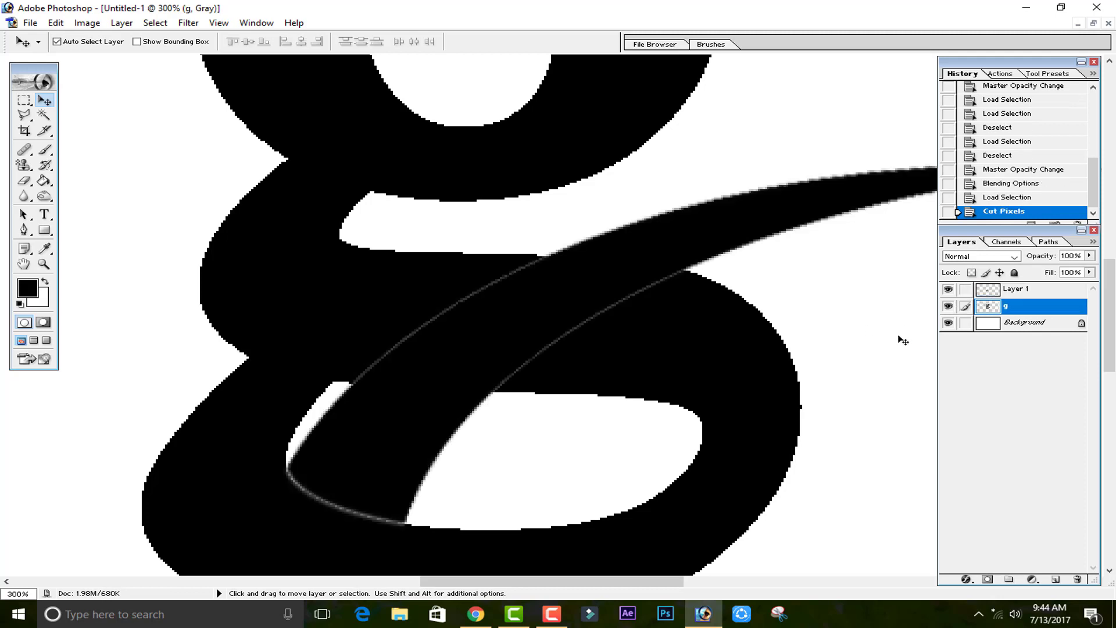
- Activate Layer 1, try moving the swoosh right and down away from the cutout, and undo the move
{"action": "left_click", "coordinate": [980, 292]}
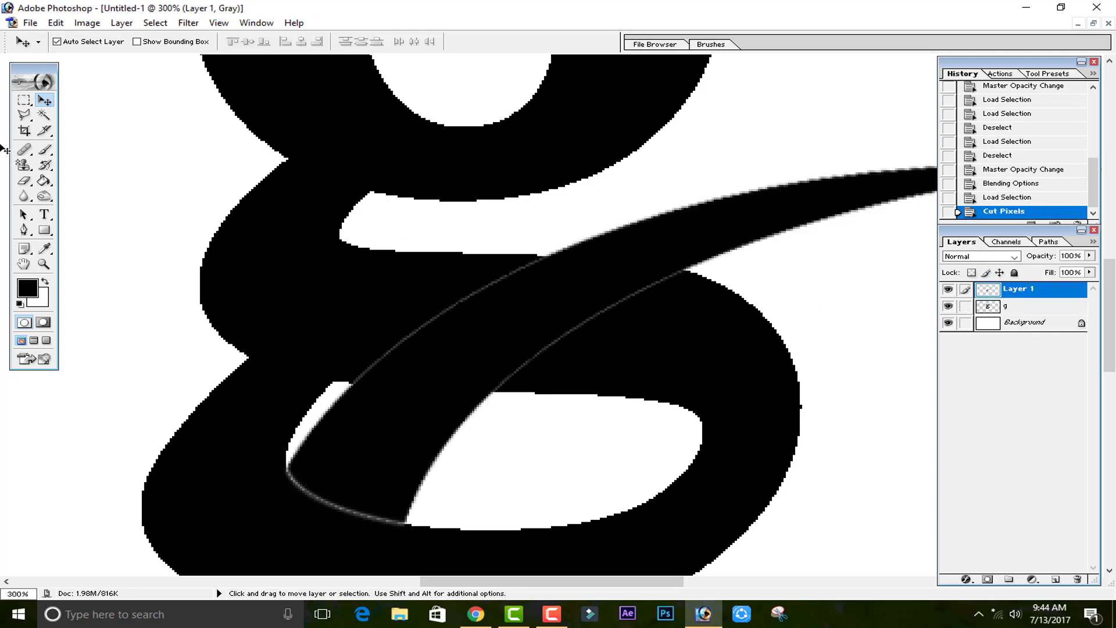
{"action": "left_click_drag", "start_coordinate": [439, 365], "coordinate": [451, 389]}
{"action": "key", "text": "ctrl+minus"}
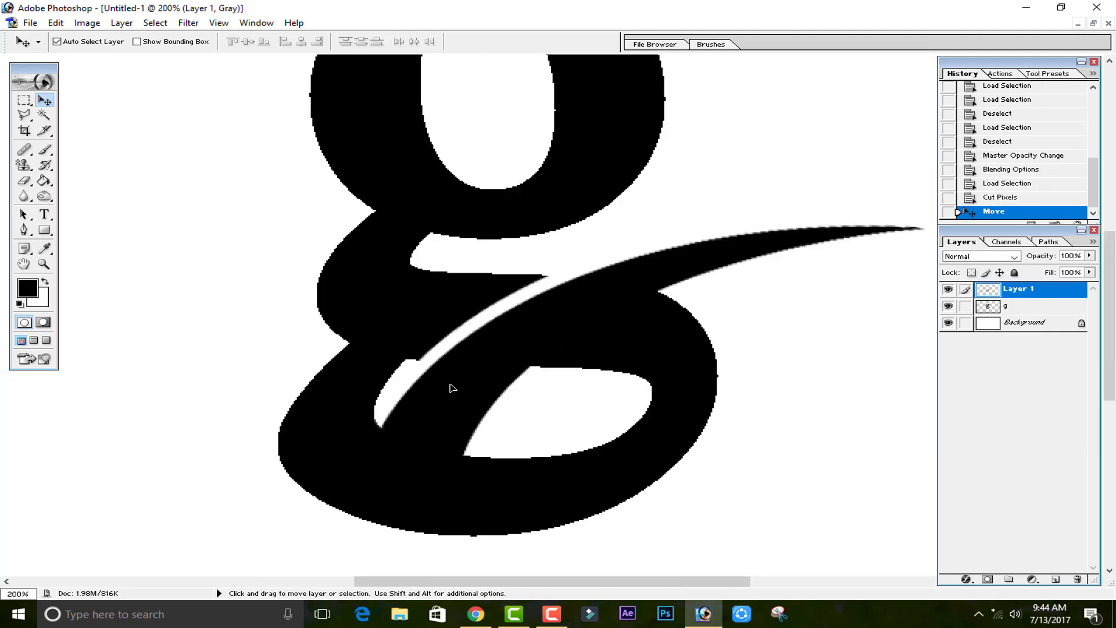
{"action": "key", "text": "ctrl+minus"}
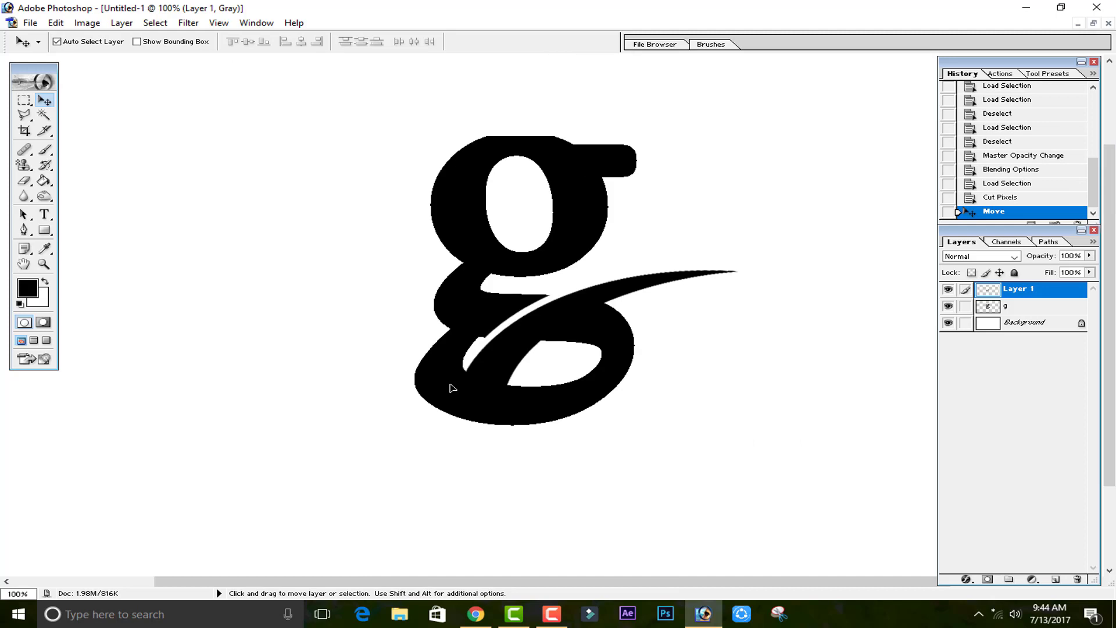
{"action": "key", "text": "ctrl+plus"}
{"action": "key", "text": "ctrl+plus"}
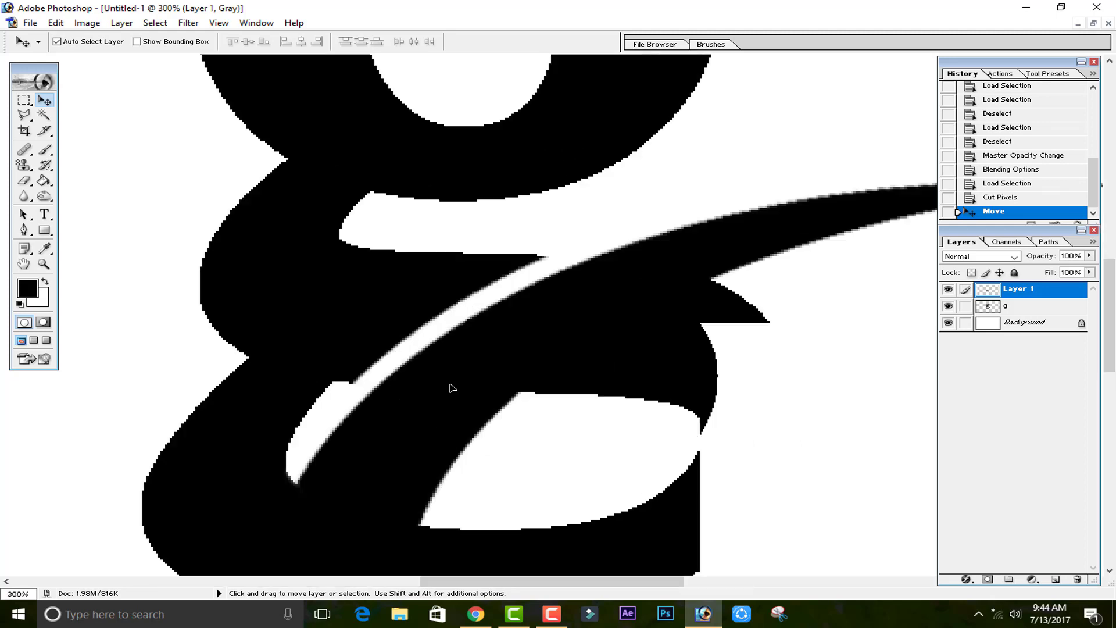
{"action": "key", "text": "ctrl+z"}
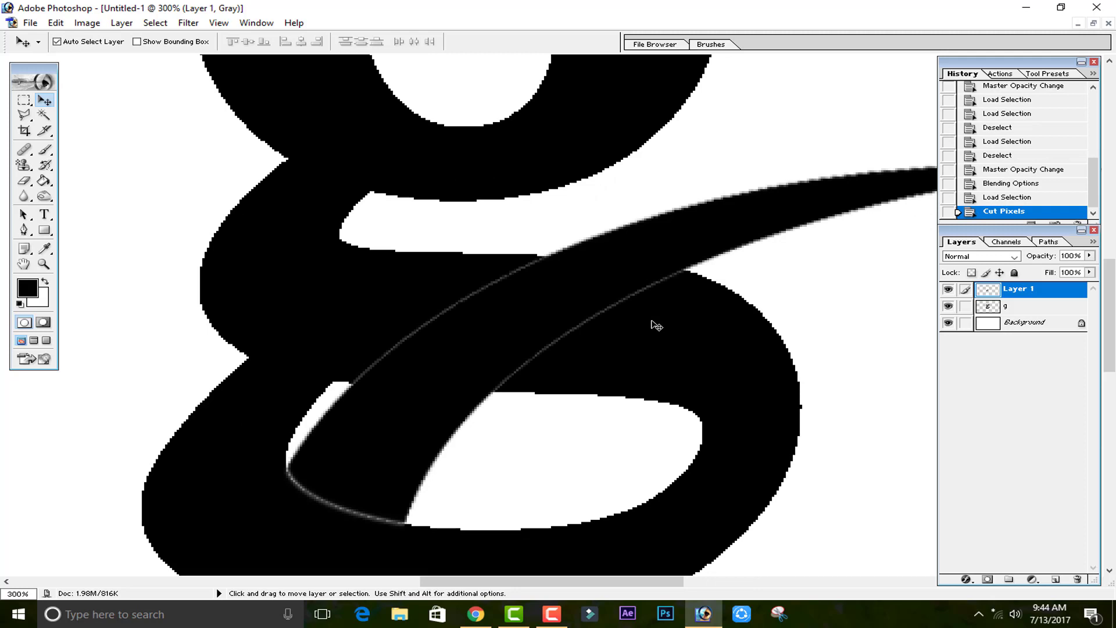
- Nudge the Layer 1 swoosh down in small increments, adjusting it sideways, to open a narrow white gap along its upper edge
{"action": "key", "text": "Down"}
{"action": "key", "text": "Down"}
{"action": "key", "text": "Down"}
{"action": "key", "text": "Down"}
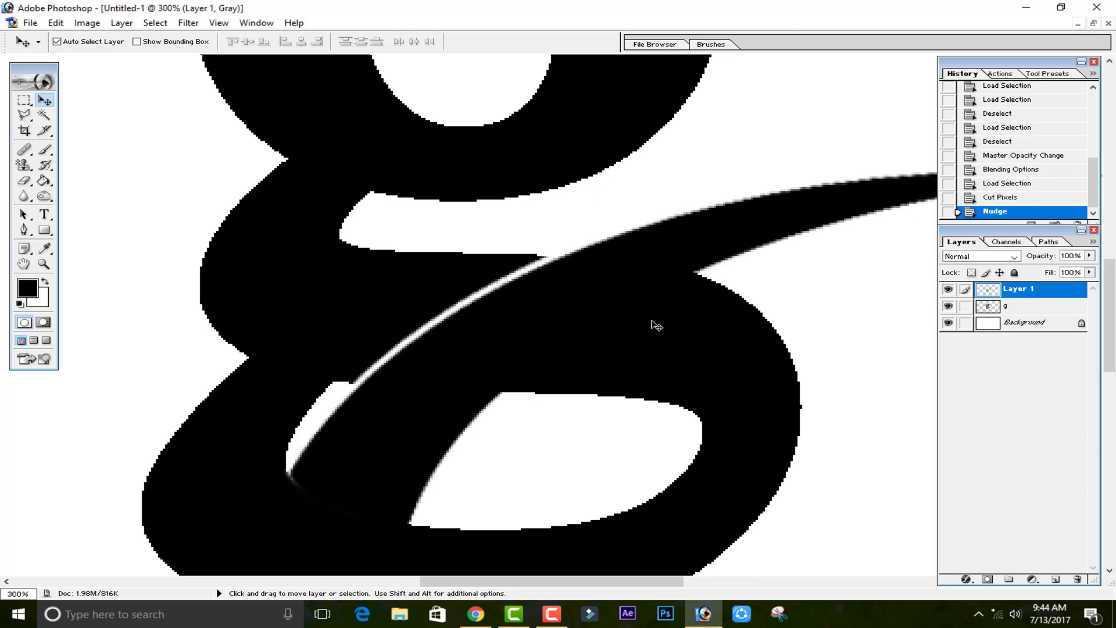
{"action": "key", "text": "Right"}
{"action": "key", "text": "Down"}
{"action": "key", "text": "Down"}
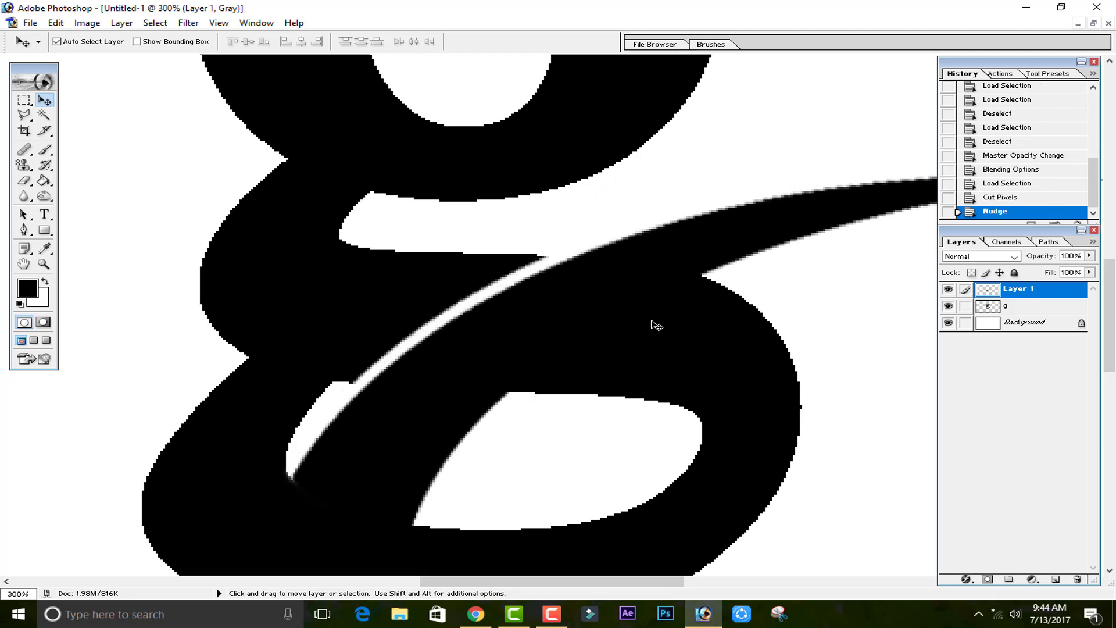
{"action": "key", "text": "Down"}
{"action": "key", "text": "Down"}
{"action": "key", "text": "Left"}
{"action": "key", "text": "Left"}
{"action": "key", "text": "Left"}
{"action": "key", "text": "Left"}
{"action": "key", "text": "Left"}
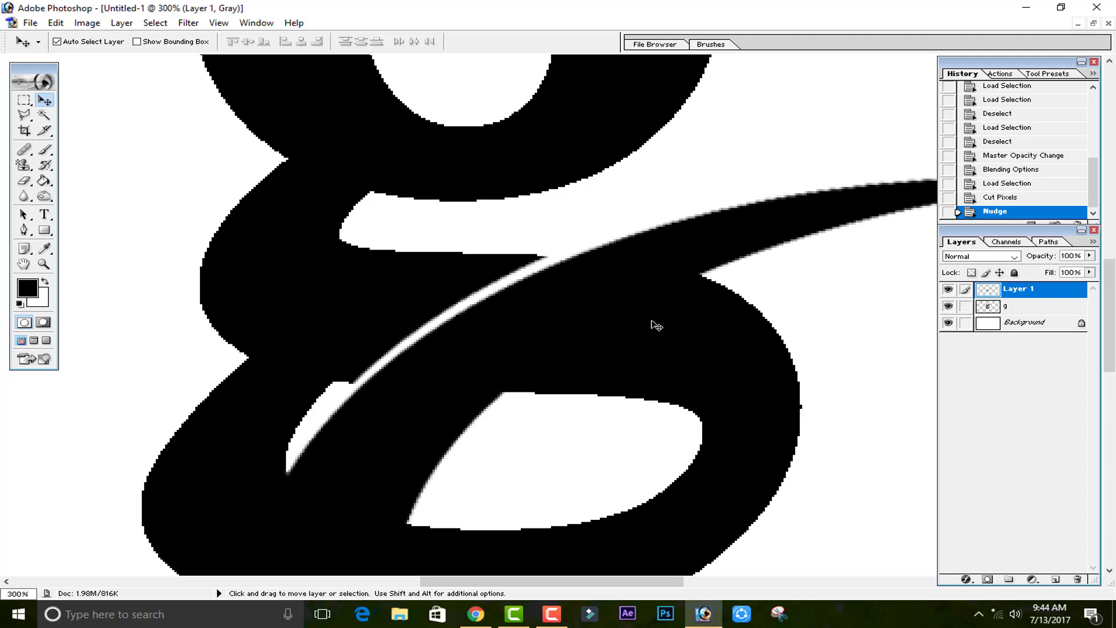
{"action": "key", "text": "Right"}
{"action": "key", "text": "ctrl+minus"}
{"action": "key", "text": "ctrl+minus"}
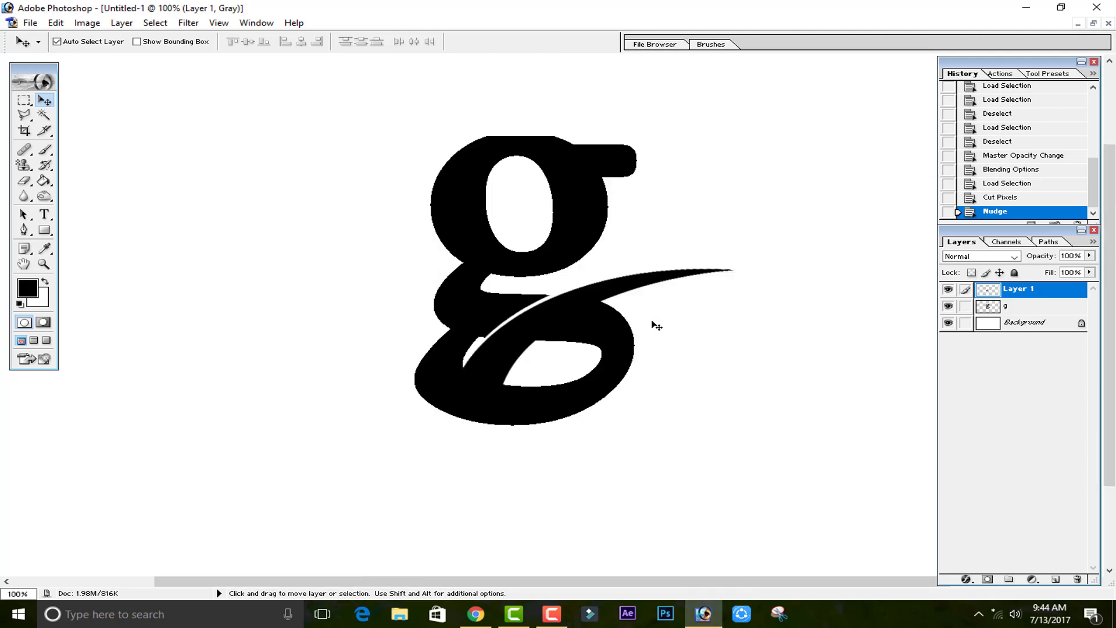
{"action": "key", "text": "ctrl+minus"}
{"action": "key", "text": "ctrl+plus"}
- Add a new layer above Layer 1 and draw a small upright leaf-shaped closed path beside the g with the Pen tool
{"action": "left_click", "coordinate": [1056, 579]}
{"action": "left_click", "coordinate": [24, 231]}
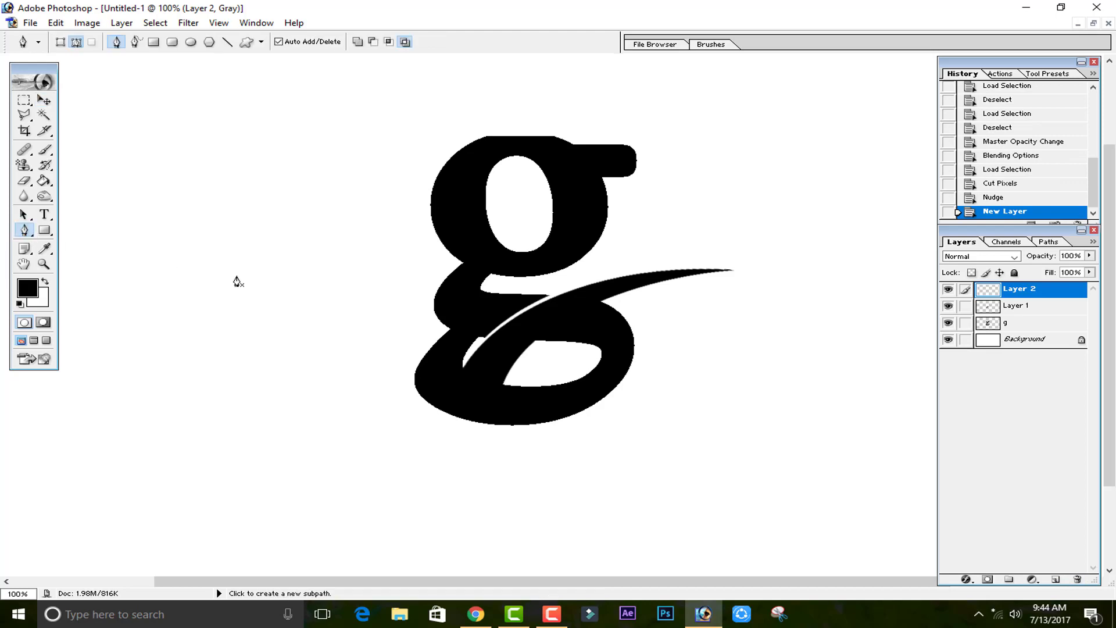
{"action": "left_click", "coordinate": [214, 225]}
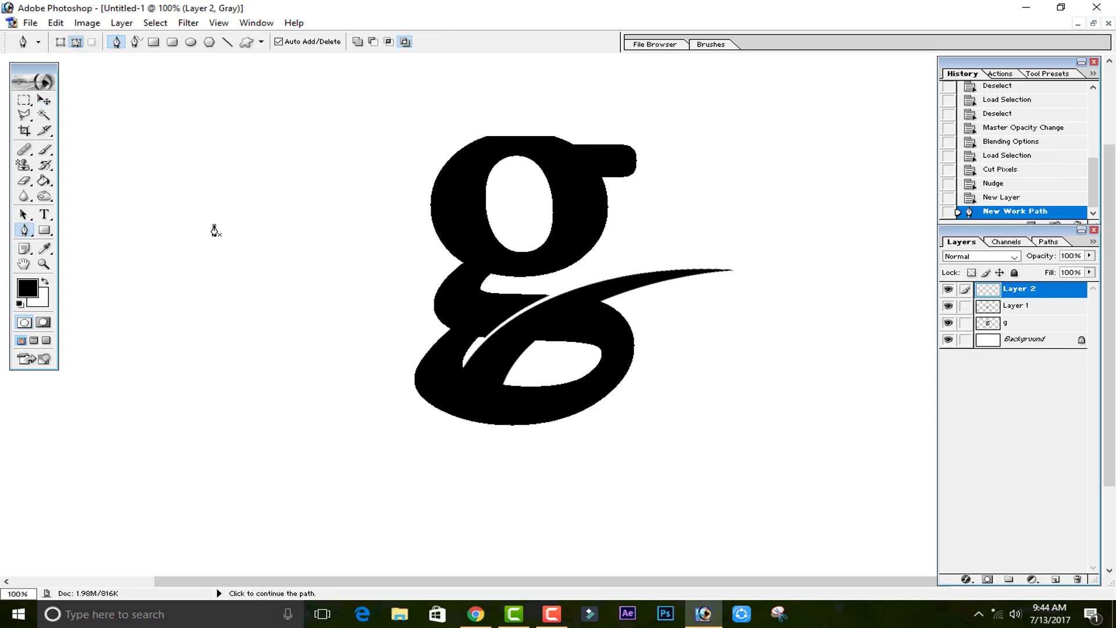
{"action": "left_click", "coordinate": [214, 267]}
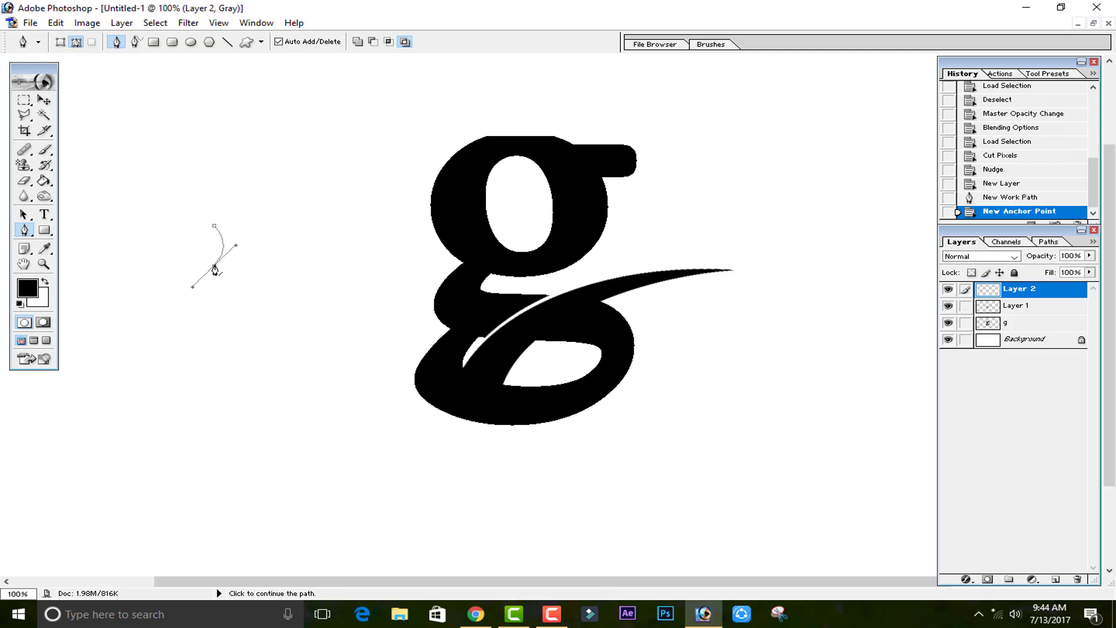
{"action": "key", "text": "alt"}
{"action": "left_click", "coordinate": [215, 269], "text": "alt"}
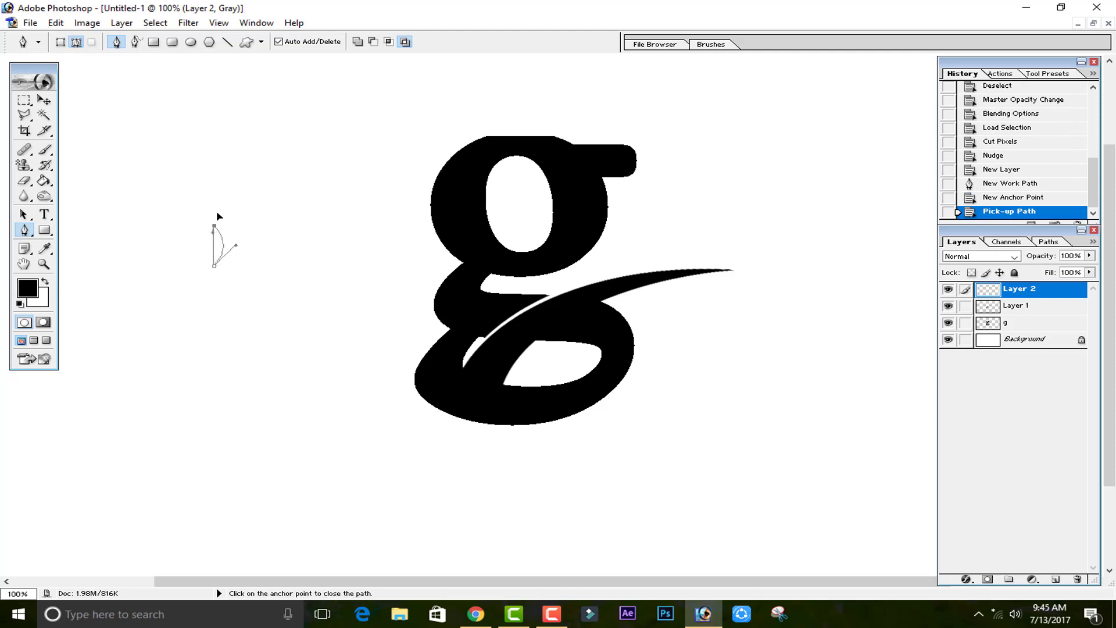
{"action": "left_click_drag", "start_coordinate": [217, 211], "coordinate": [258, 203]}
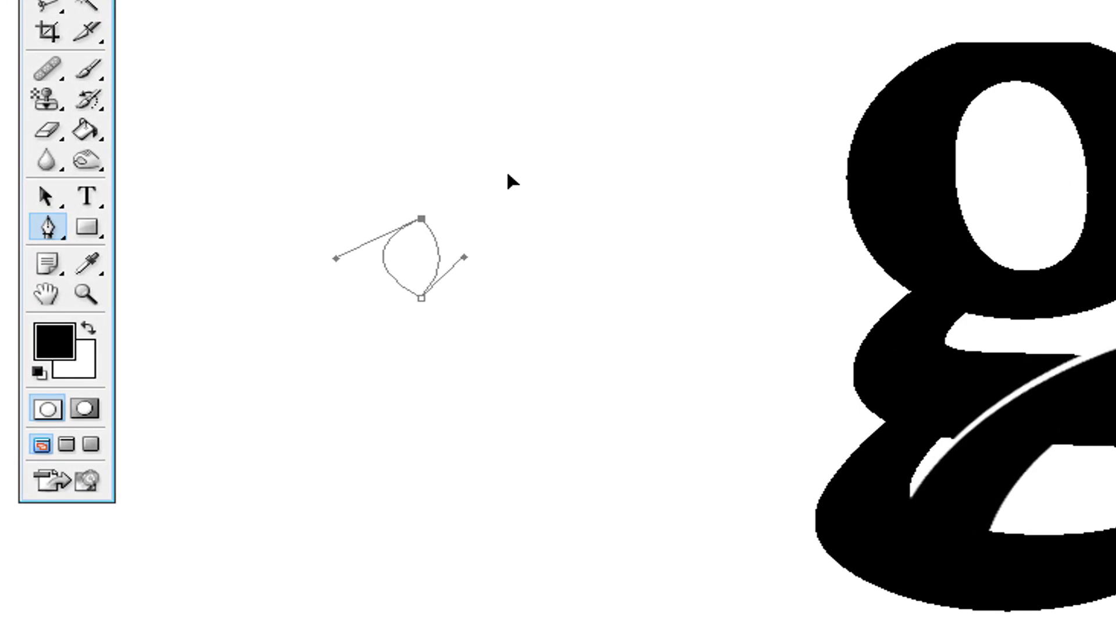
{"action": "left_click_drag", "start_coordinate": [507, 173], "coordinate": [475, 168]}
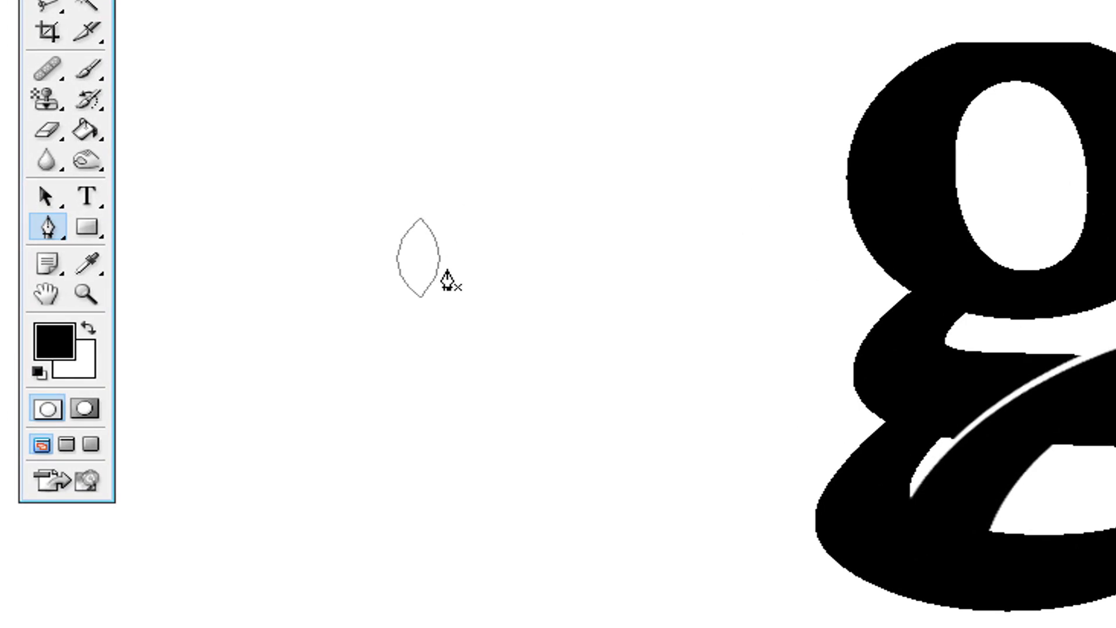
- Load the leaf path as a selection, paint it solid black on Layer 2, and deselect
{"action": "key", "text": "ctrl+plus"}
{"action": "key", "text": "ctrl+plus"}
{"action": "left_click_drag", "start_coordinate": [465, 286], "coordinate": [1059, 430]}
{"action": "left_click_drag", "start_coordinate": [411, 407], "coordinate": [1113, 490]}
{"action": "left_click_drag", "start_coordinate": [604, 545], "coordinate": [1035, 627]}
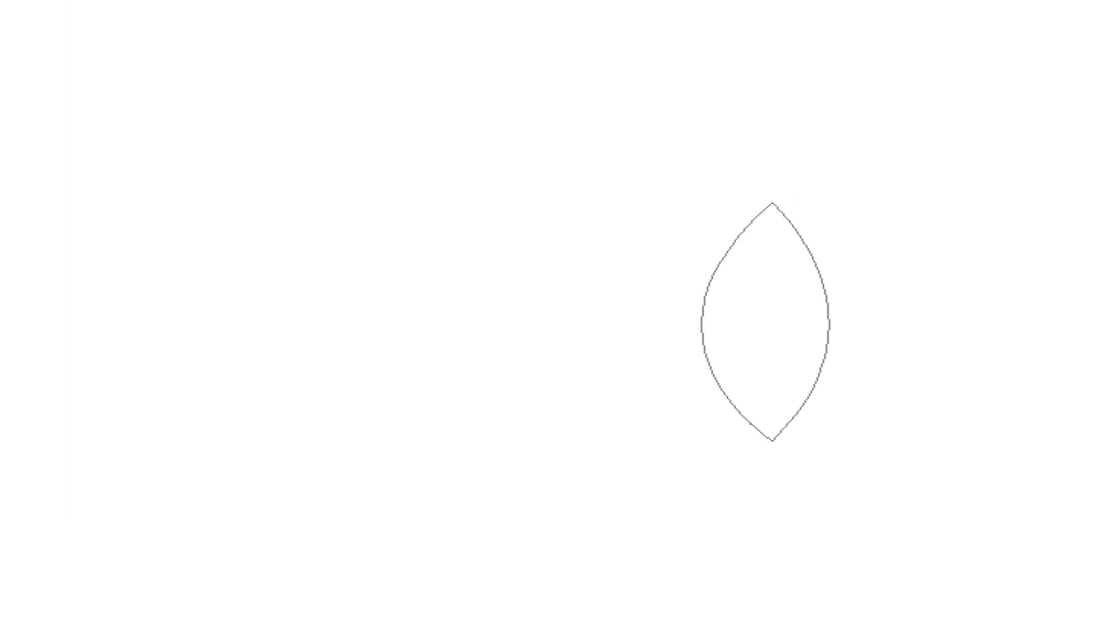
{"action": "key", "text": "ctrl+Return"}
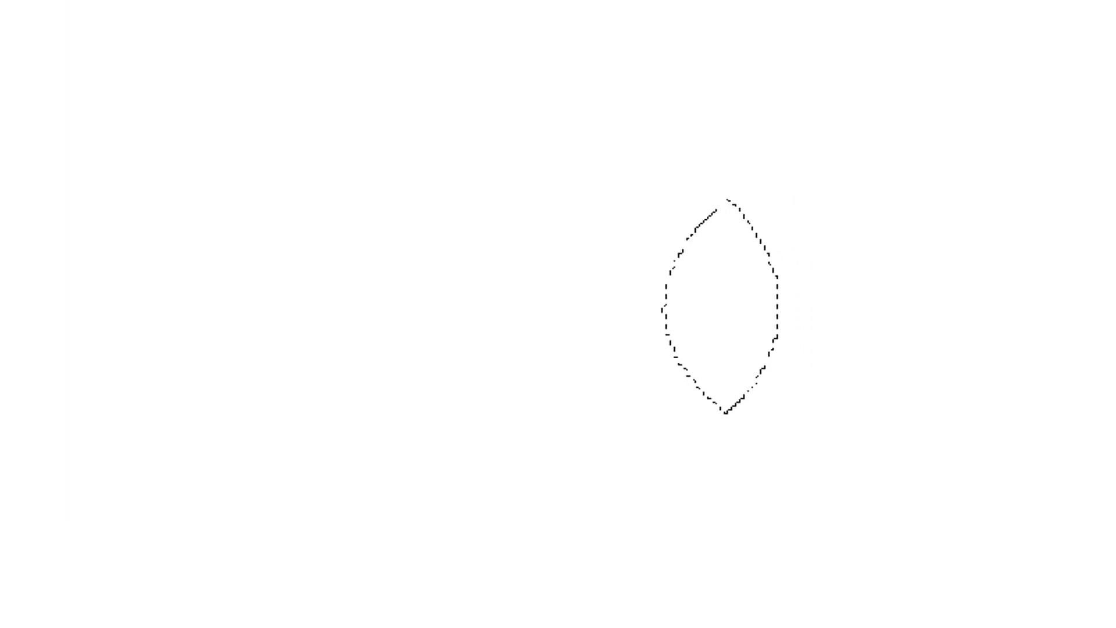
{"action": "left_click", "coordinate": [34, 151]}
{"action": "mouse_move", "coordinate": [535, 192]}
{"action": "left_mouse_down"}
{"action": "mouse_move", "coordinate": [548, 241]}
{"action": "mouse_move", "coordinate": [525, 157]}
{"action": "mouse_move", "coordinate": [542, 149]}
{"action": "left_mouse_up"}
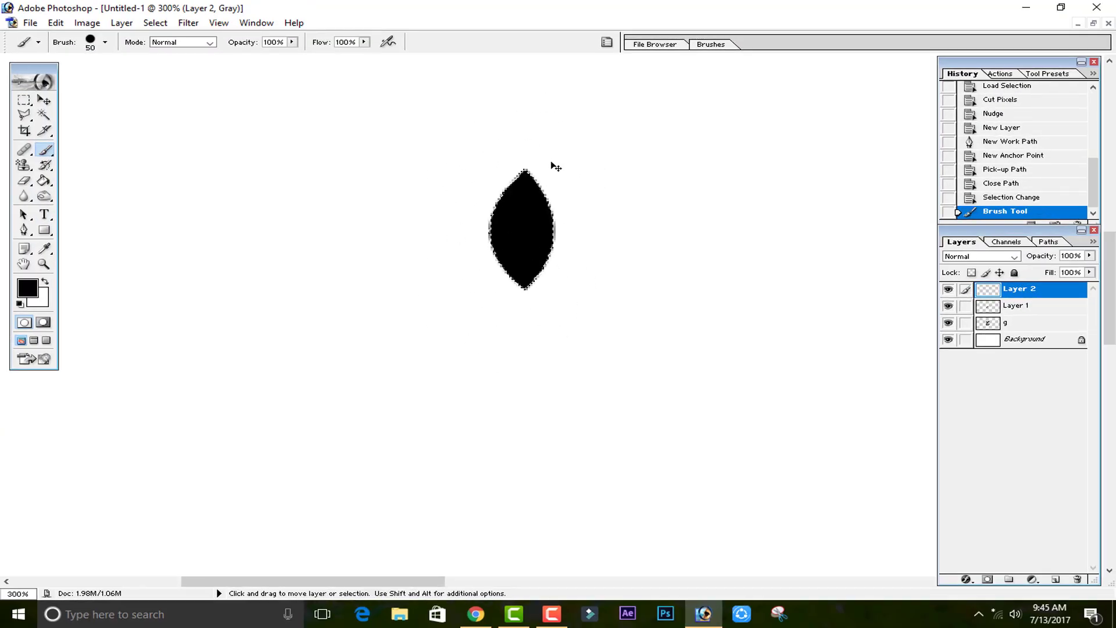
{"action": "key", "text": "ctrl+d"}
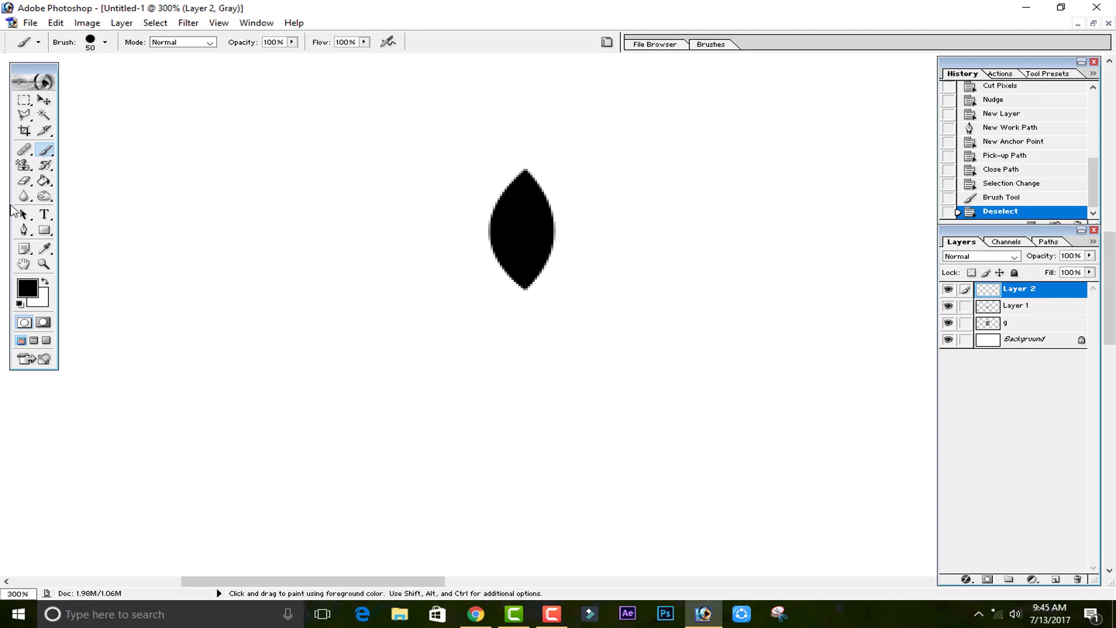
- Draw an open Pen path curving from the leaf's upper tip through its middle, ending in a short stem base below the lower tip
{"action": "left_click", "coordinate": [24, 231]}
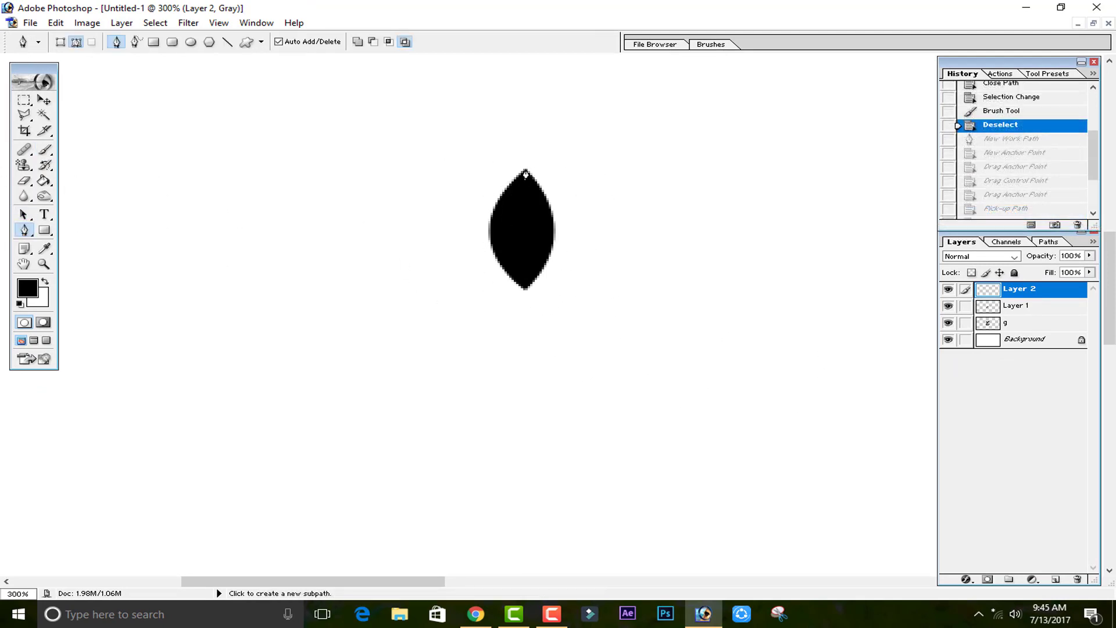
{"action": "left_click", "coordinate": [525, 175]}
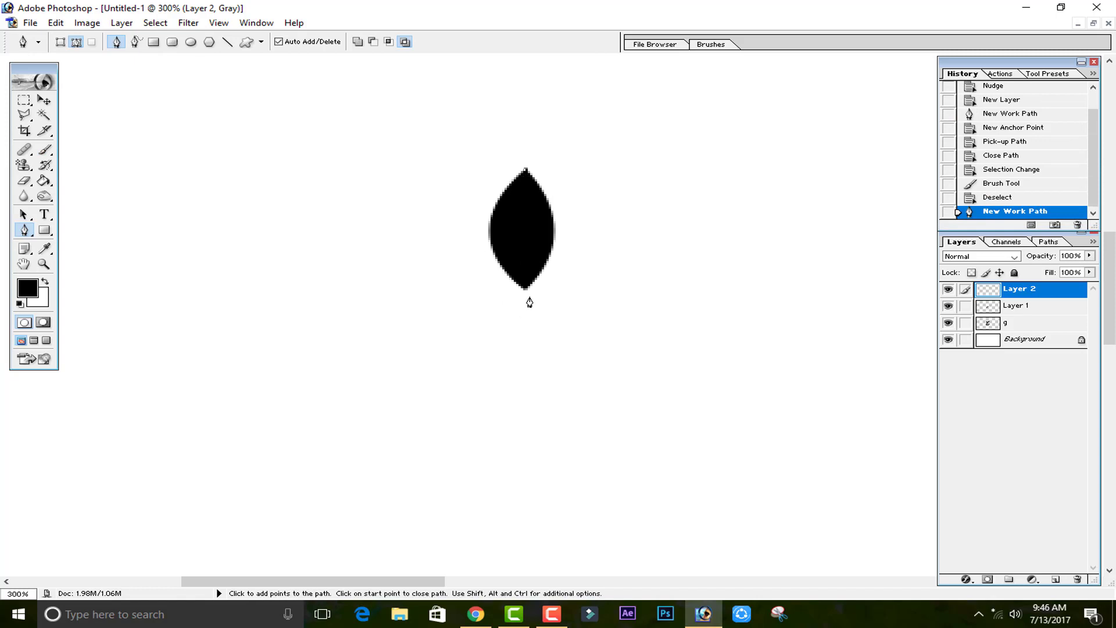
{"action": "left_click_drag", "start_coordinate": [529, 298], "coordinate": [563, 378]}
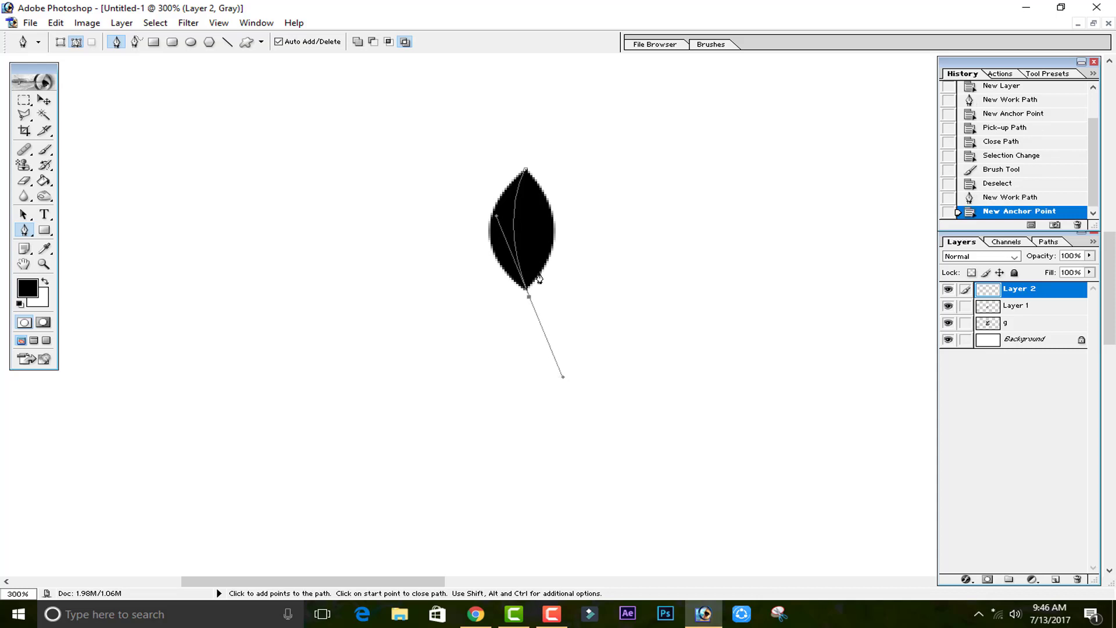
{"action": "left_click_drag", "start_coordinate": [530, 298], "coordinate": [536, 313]}
{"action": "left_click", "coordinate": [536, 314]}
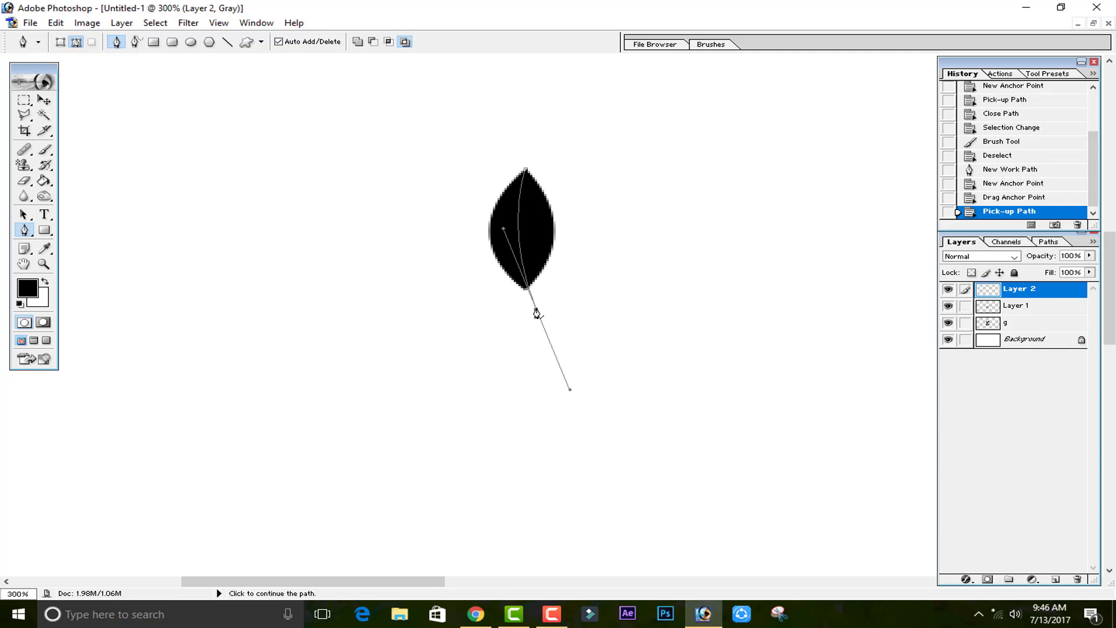
{"action": "left_click", "coordinate": [535, 311], "text": "alt"}
{"action": "left_click", "coordinate": [519, 308]}
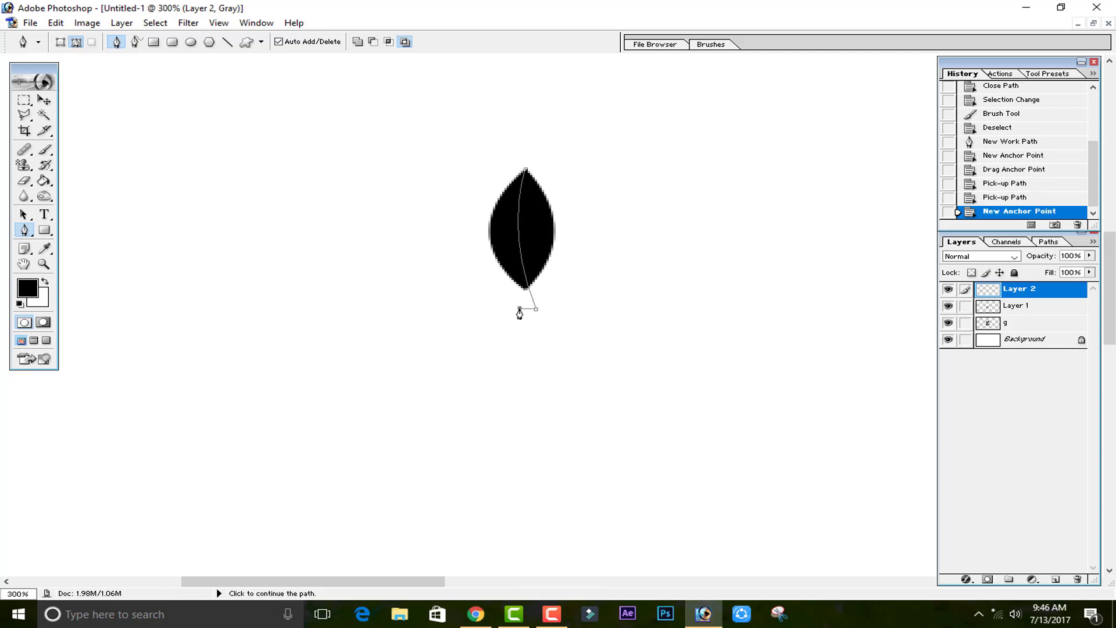
- Try closing the vein path with a curve back to the leaf's upper tip, and undo the closing
{"action": "left_click_drag", "start_coordinate": [526, 169], "coordinate": [553, 136]}
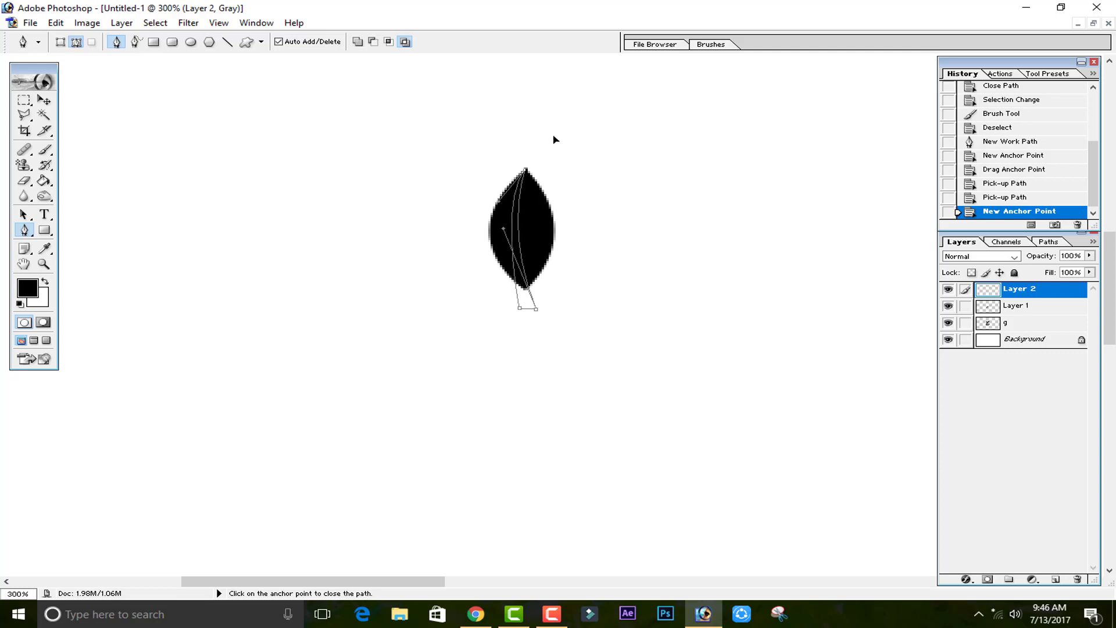
{"action": "left_click_drag", "start_coordinate": [553, 139], "coordinate": [544, 158]}
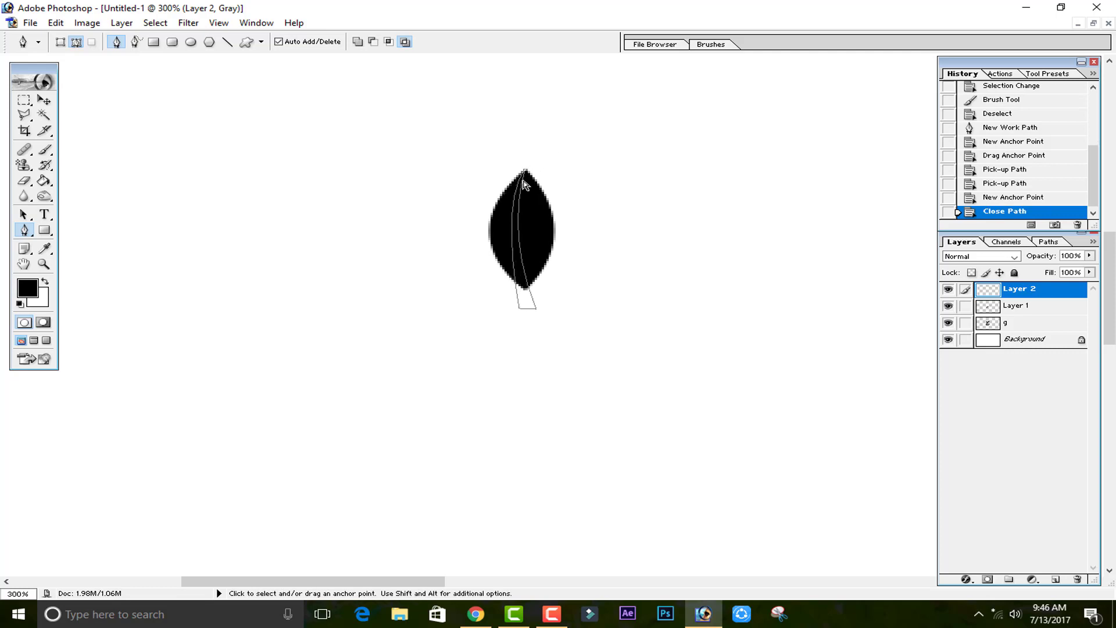
{"action": "key", "text": "ctrl+z"}
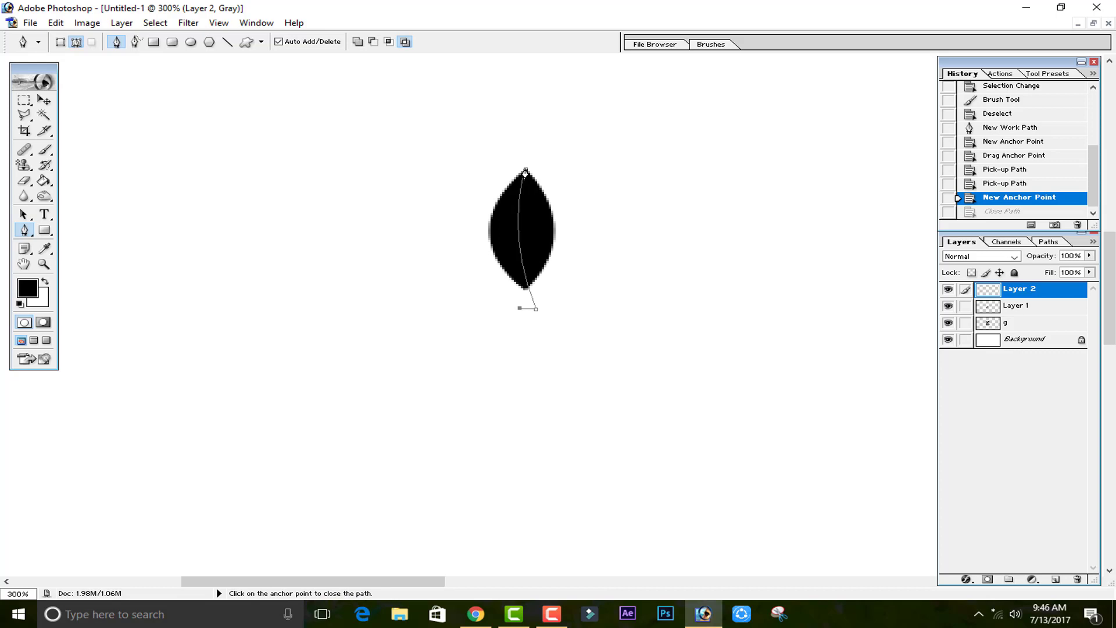
{"action": "left_click_drag", "start_coordinate": [527, 172], "coordinate": [553, 142]}
{"action": "key", "text": "ctrl+z"}
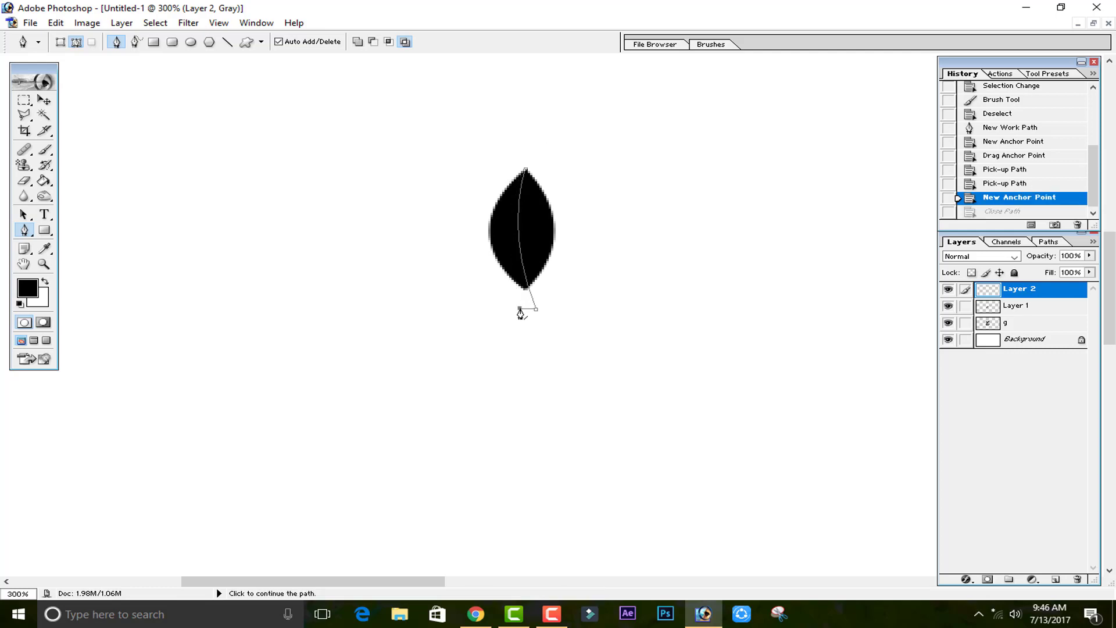
{"action": "left_click", "coordinate": [524, 307]}
{"action": "key", "text": "ctrl+z"}
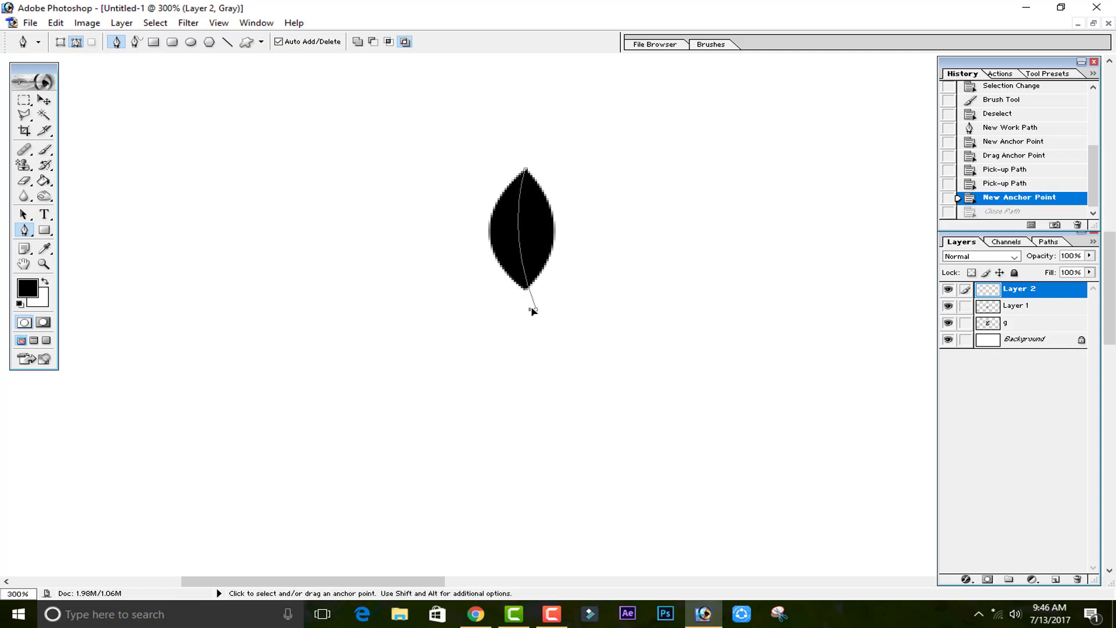
- Narrow the stem base of the vein path, close it with a curve at the leaf's upper tip, and load it as a selection
{"action": "left_click_drag", "start_coordinate": [532, 309], "coordinate": [531, 309]}
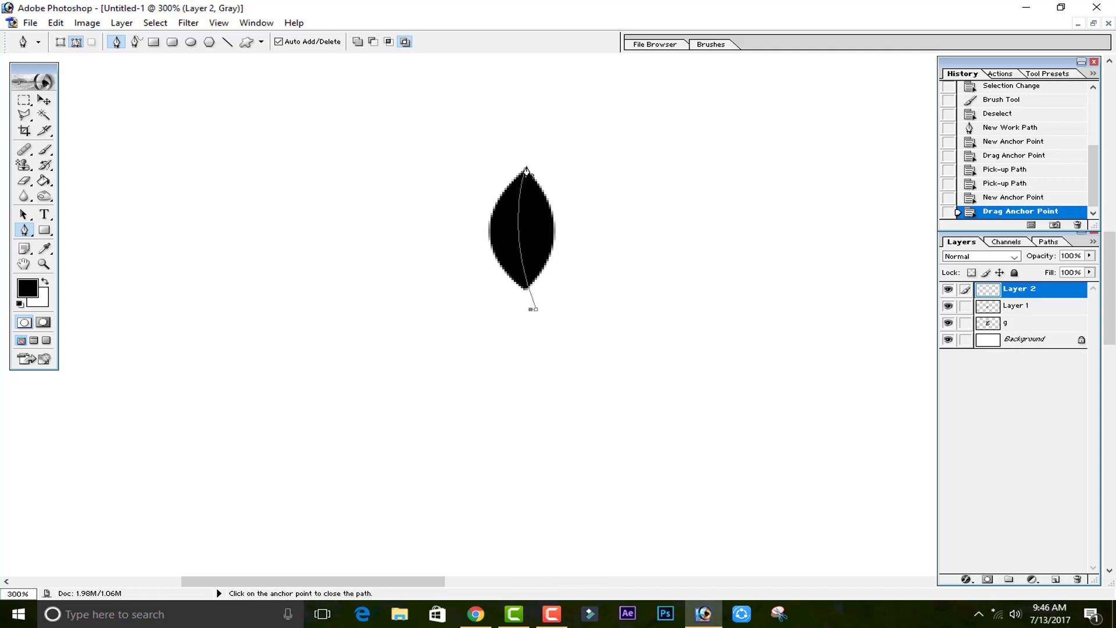
{"action": "left_click_drag", "start_coordinate": [526, 171], "coordinate": [561, 121]}
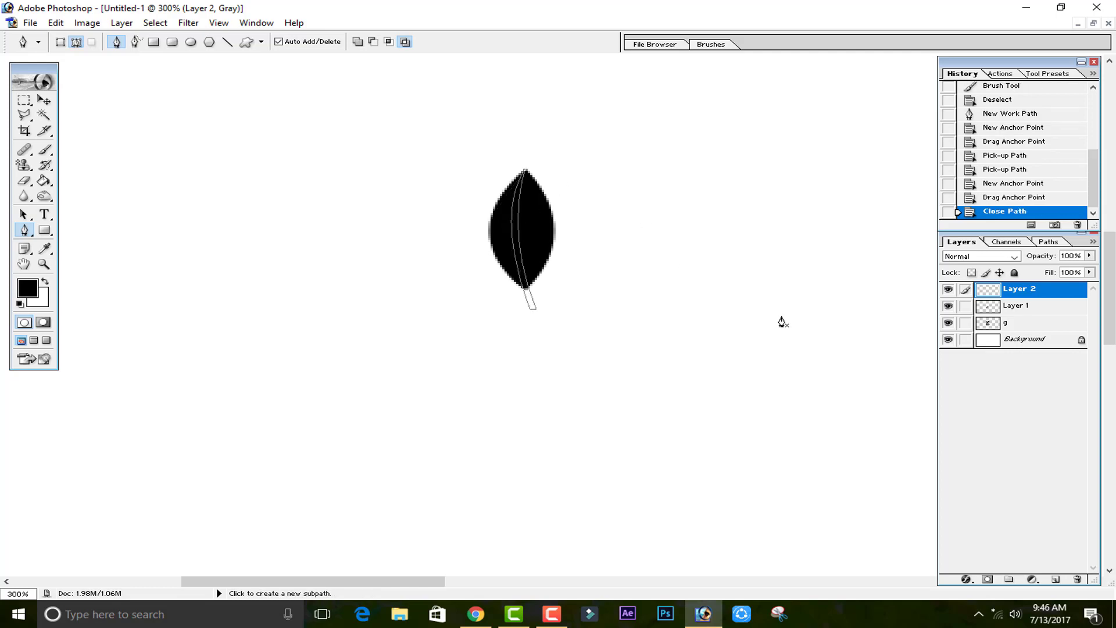
{"action": "key", "text": "ctrl+Return"}
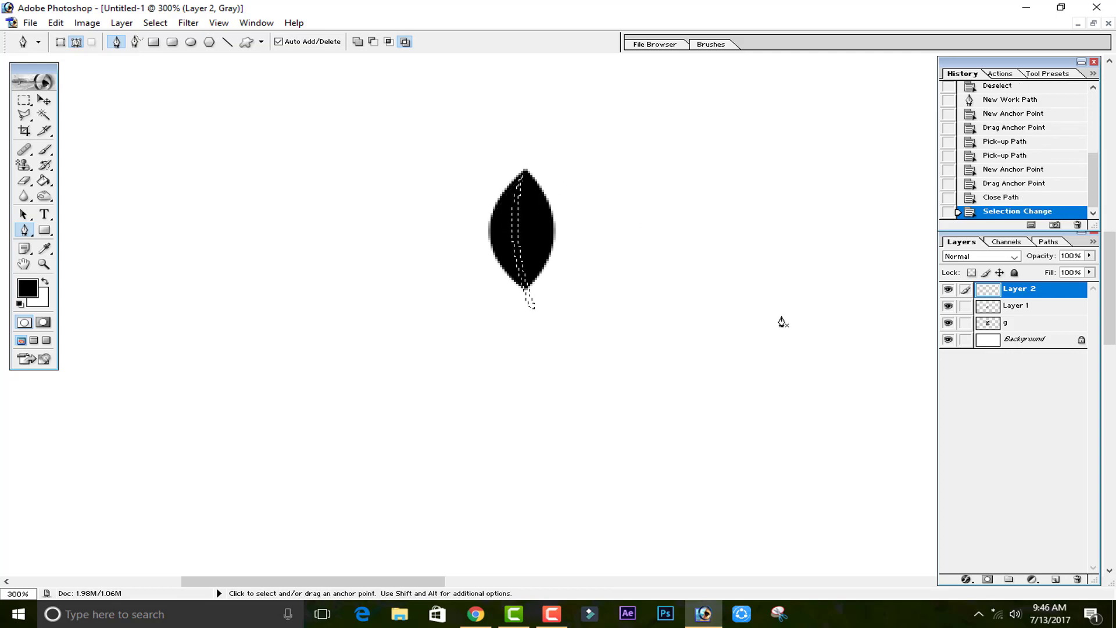
- Cut the selected vein area out of the black leaf on Layer 2
{"action": "left_click", "coordinate": [45, 282]}
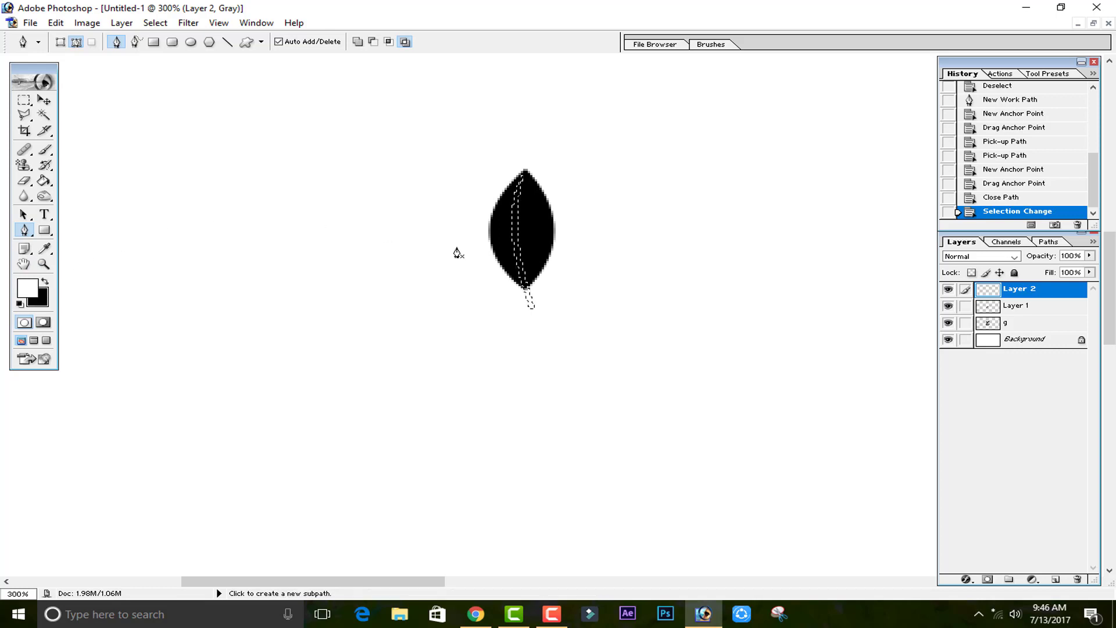
{"action": "left_click", "coordinate": [996, 309]}
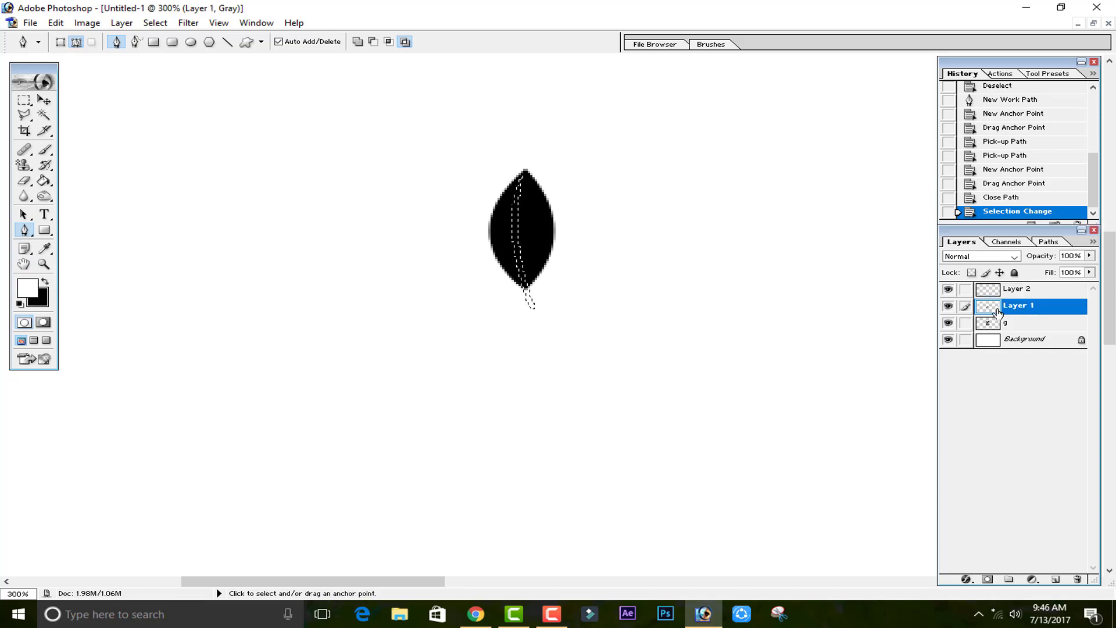
{"action": "key", "text": "ctrl+x"}
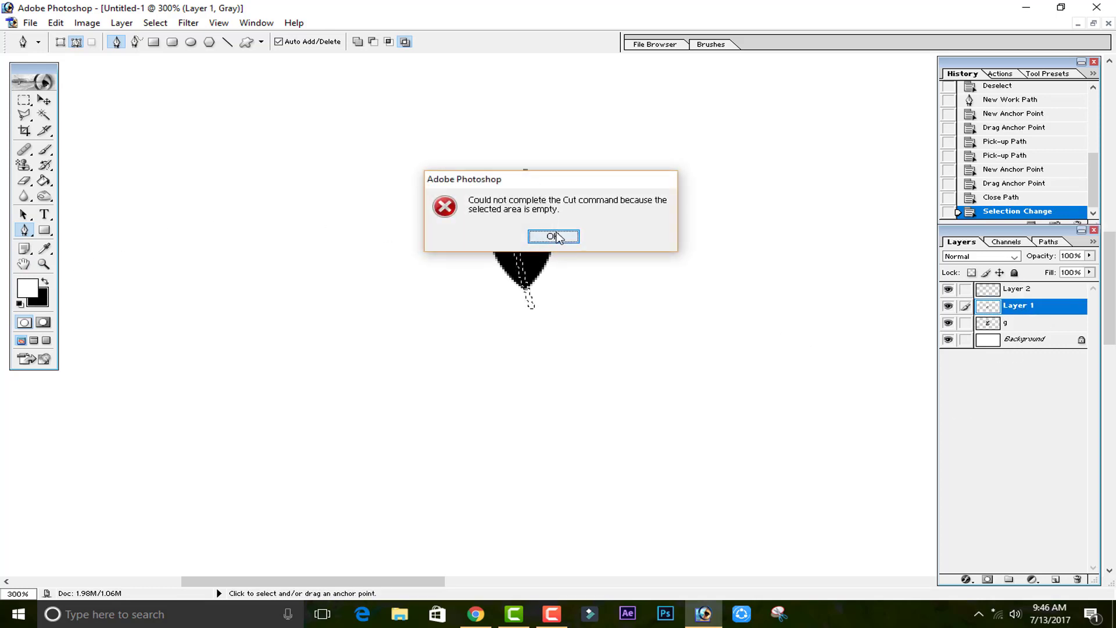
{"action": "left_click", "coordinate": [553, 236]}
{"action": "left_click", "coordinate": [1026, 291]}
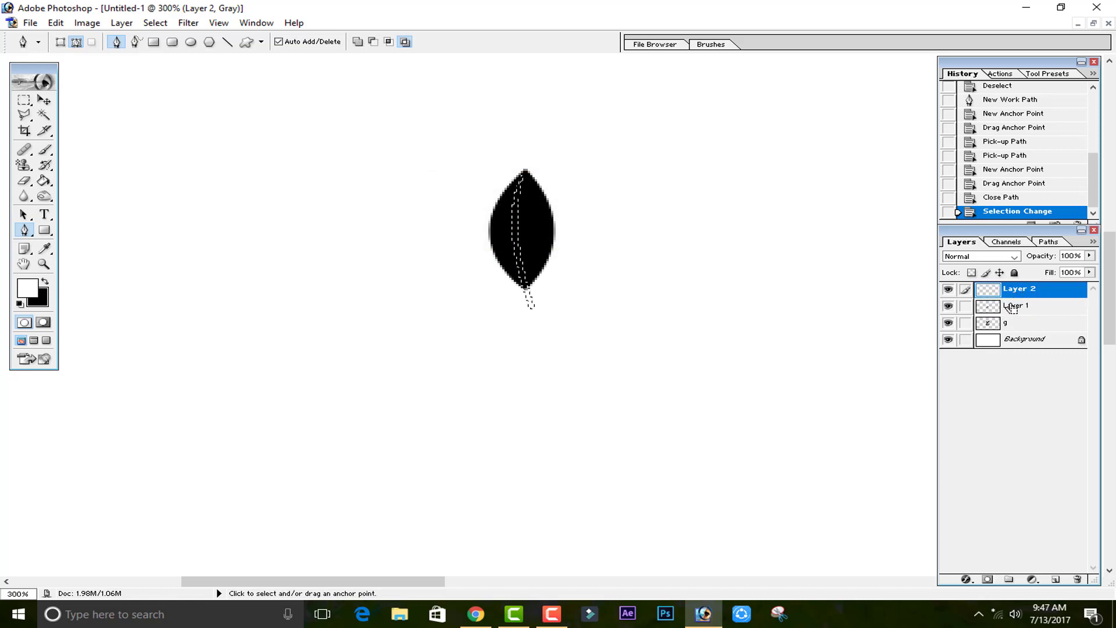
{"action": "key", "text": "ctrl+x"}
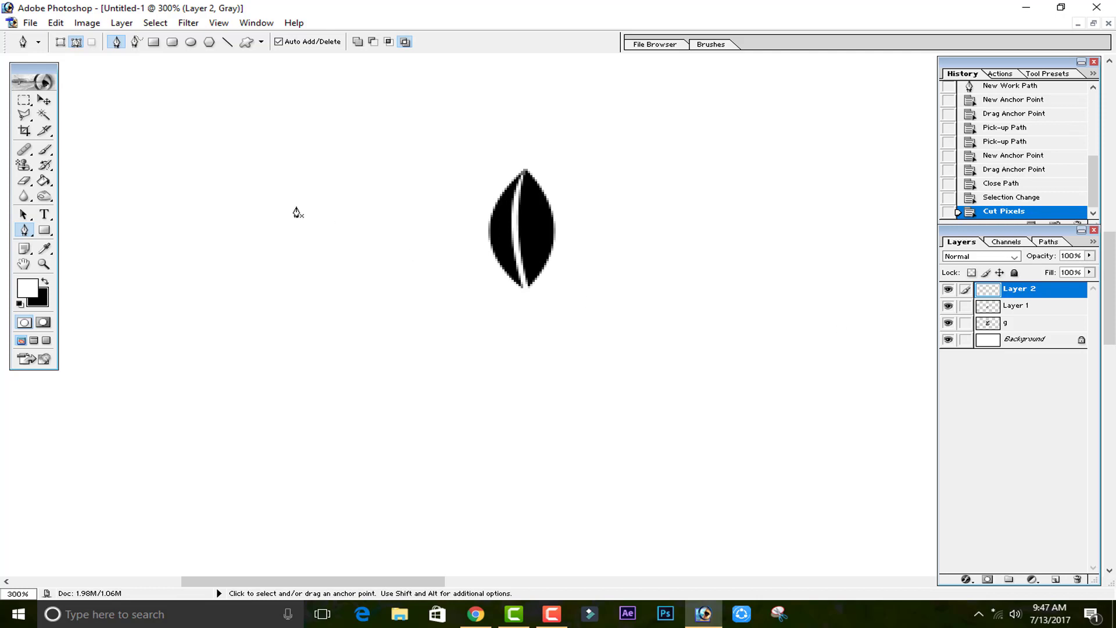
- Move the leaf to just above the swoosh where it extends past the letter g
{"action": "left_click", "coordinate": [45, 100]}
{"action": "key", "text": "ctrl+0"}
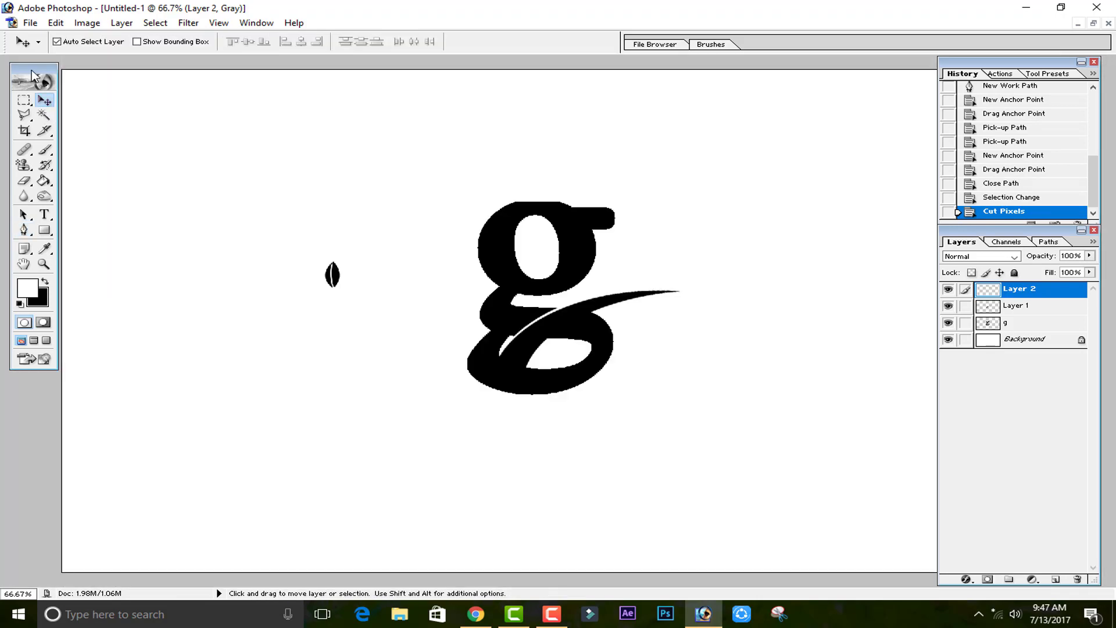
{"action": "key", "text": "ctrl+alt+0"}
{"action": "left_click_drag", "start_coordinate": [217, 254], "coordinate": [306, 374]}
{"action": "key", "text": "ctrl+plus"}
{"action": "key", "text": "ctrl+plus"}
{"action": "key", "text": "space"}
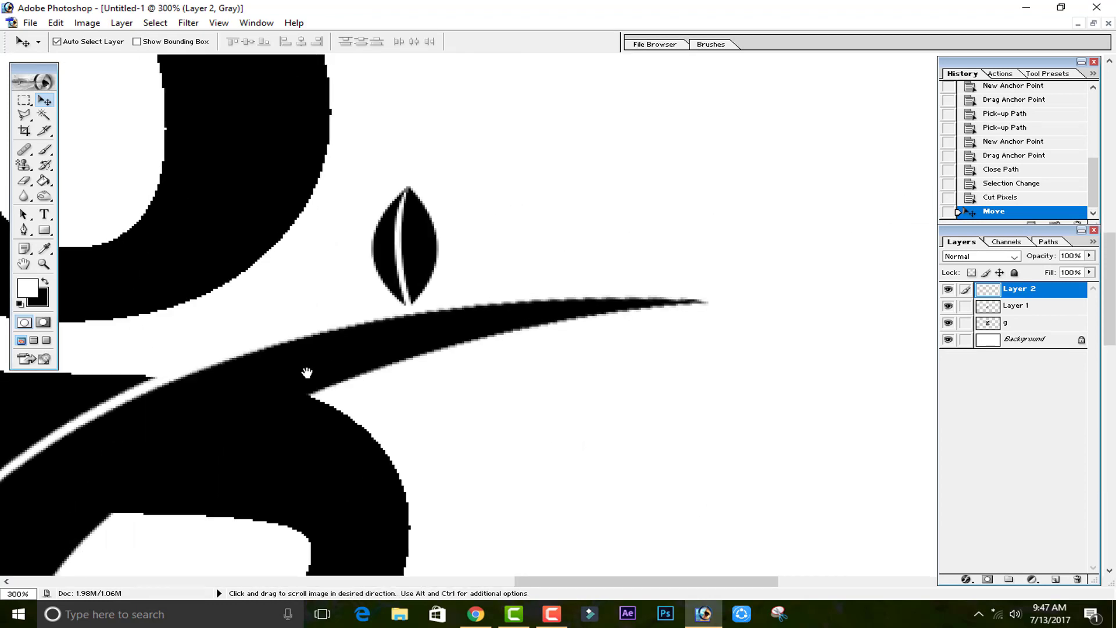
{"action": "key", "text": "ctrl+plus"}
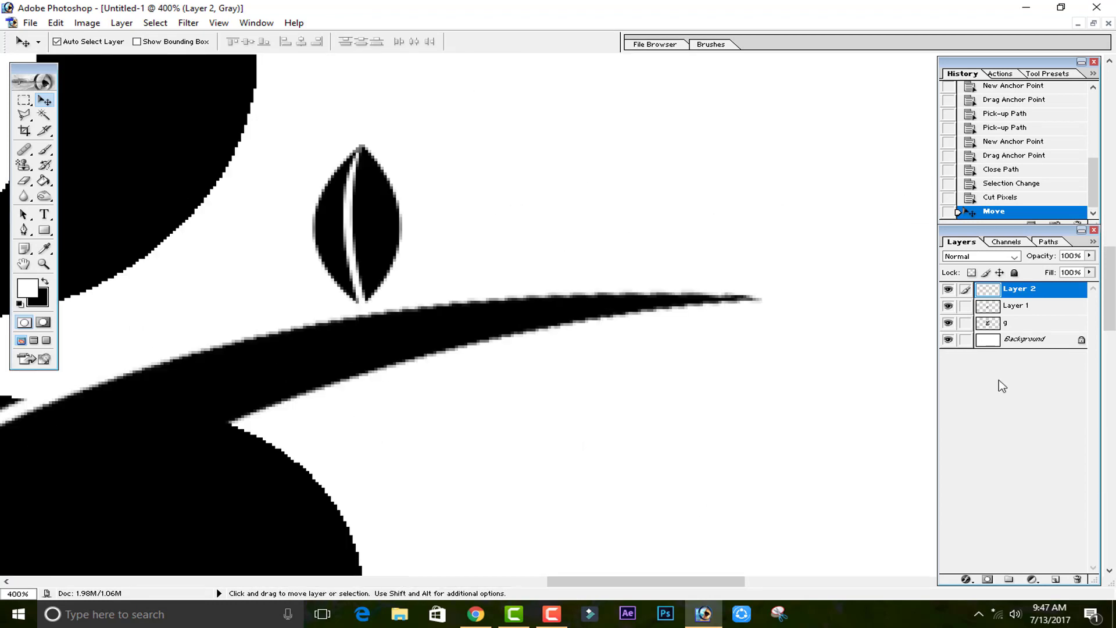
- Rename the leaf layer as leve
{"action": "double_click", "coordinate": [1032, 288]}
{"action": "key", "text": "BackSpace"}
{"action": "type", "text": "leve"}
{"action": "key", "text": "Return"}
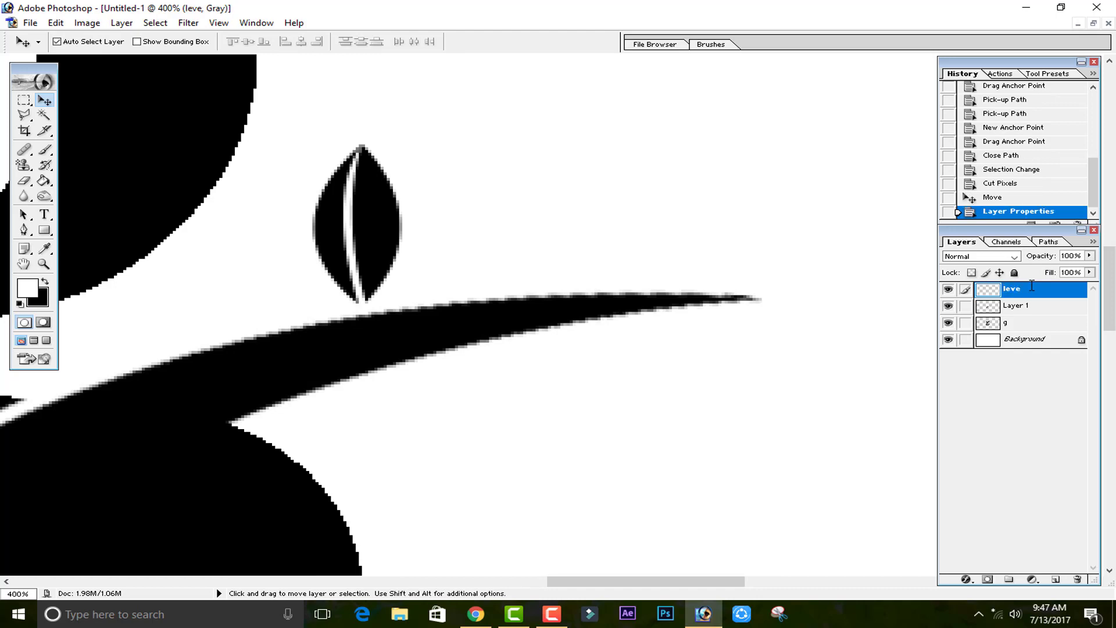
- Rotate the leaf 30.5° clockwise, scale it down slightly, and seat its base on the swoosh's upper edge
{"action": "left_click_drag", "start_coordinate": [367, 244], "coordinate": [426, 252]}
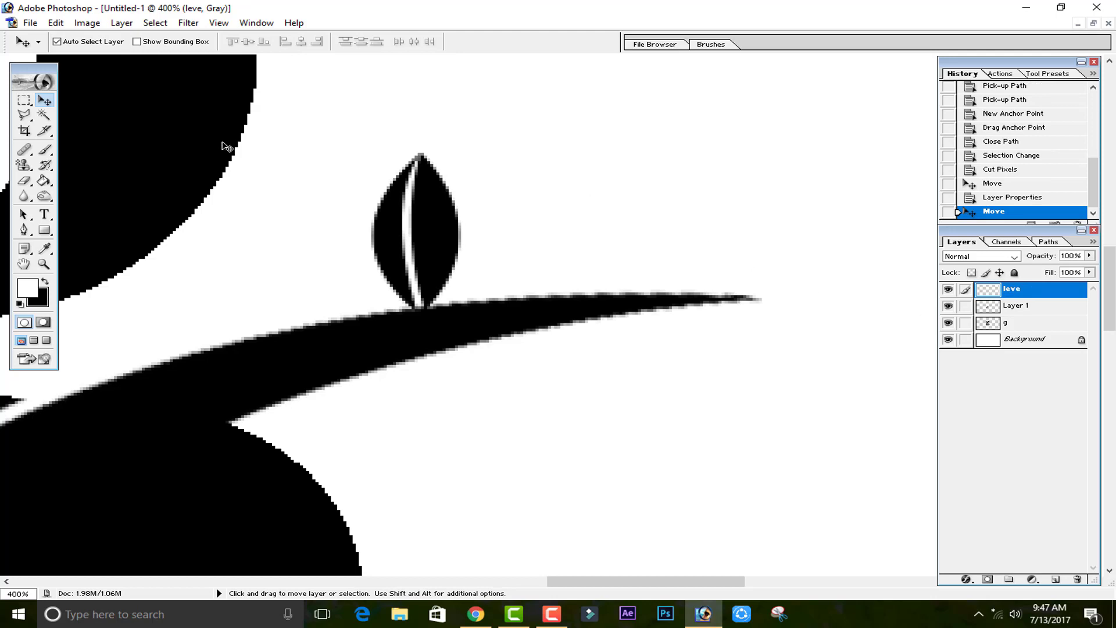
{"action": "key", "text": "ctrl+t"}
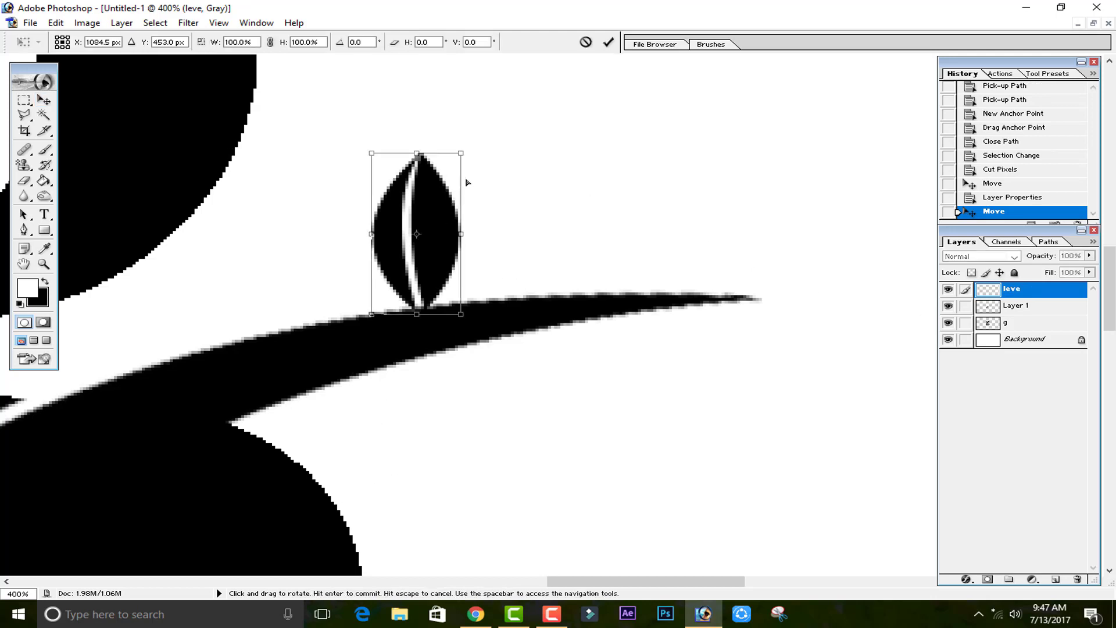
{"action": "left_click_drag", "start_coordinate": [499, 159], "coordinate": [396, 92]}
{"action": "left_click_drag", "start_coordinate": [454, 255], "coordinate": [369, 283]}
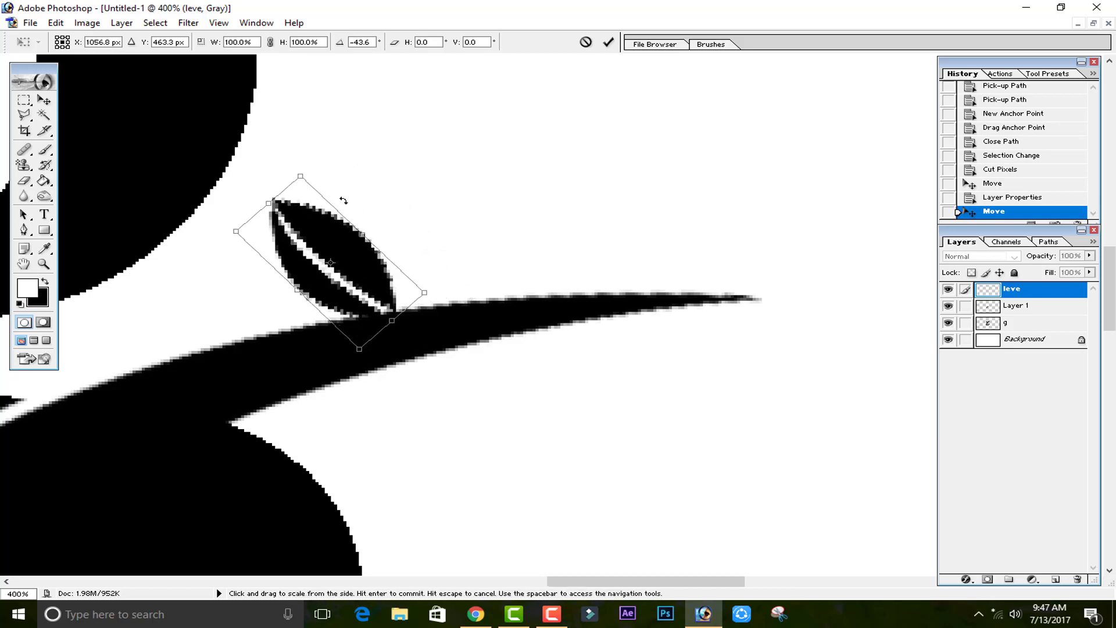
{"action": "left_click_drag", "start_coordinate": [340, 179], "coordinate": [445, 222]}
{"action": "left_click_drag", "start_coordinate": [332, 291], "coordinate": [349, 292]}
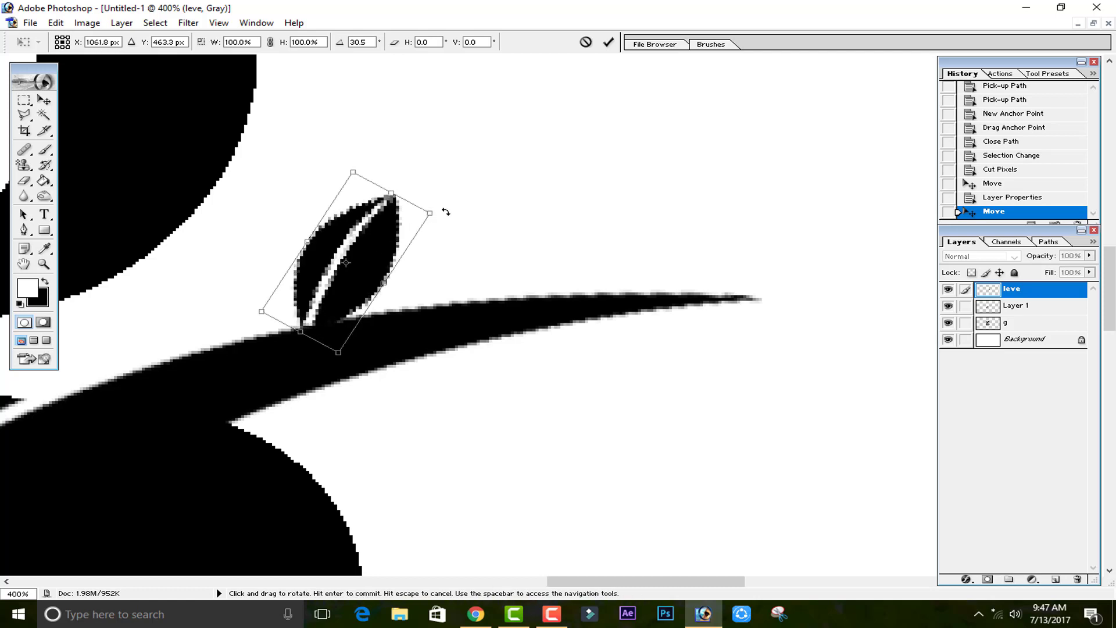
{"action": "mouse_move", "coordinate": [429, 213]}
{"action": "left_mouse_down"}
{"action": "mouse_move", "coordinate": [412, 223]}
{"action": "mouse_move", "coordinate": [420, 221]}
{"action": "left_mouse_up"}
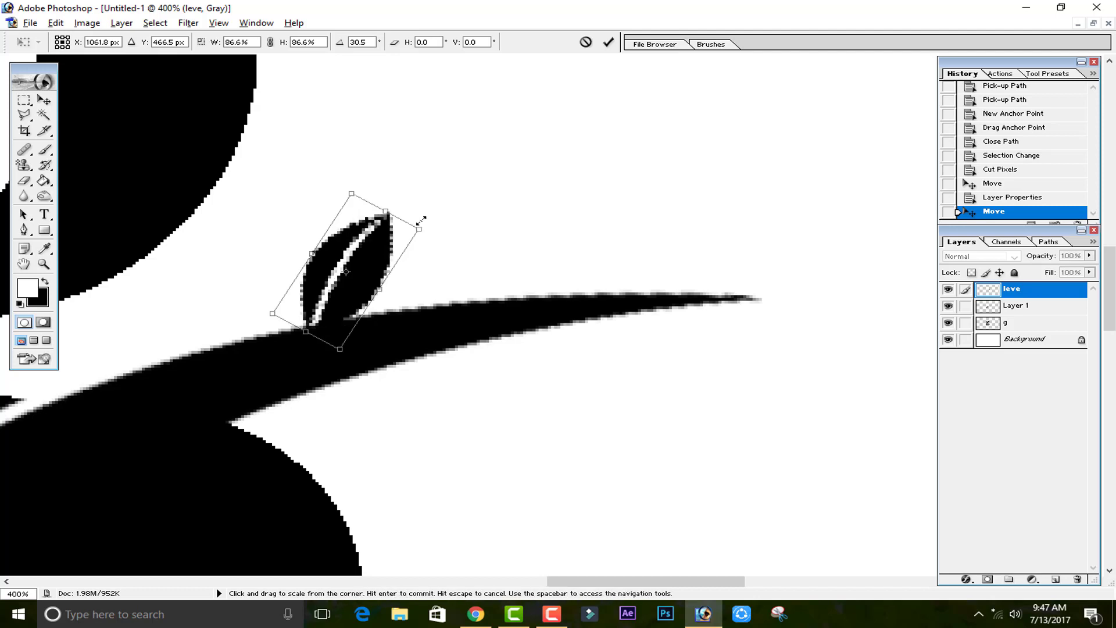
{"action": "left_click", "coordinate": [608, 42]}
- Duplicate the leaf further along the swoosh's upper edge and scale the copy down
{"action": "left_click_drag", "start_coordinate": [349, 299], "coordinate": [499, 275]}
{"action": "key", "text": "ctrl+t"}
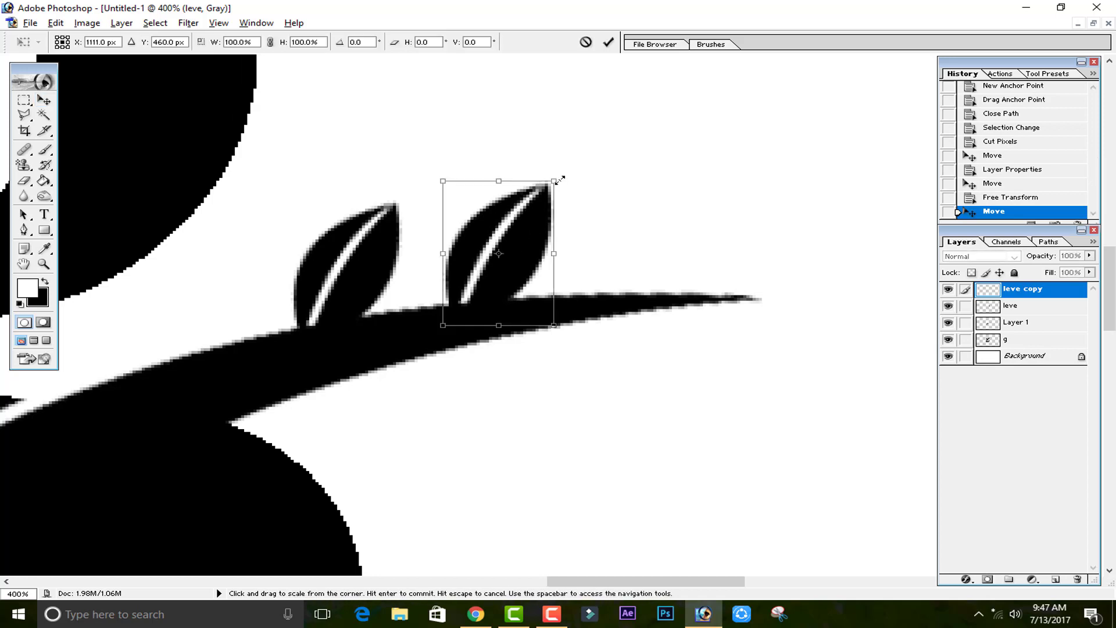
{"action": "left_click_drag", "start_coordinate": [555, 181], "coordinate": [666, 273]}
{"action": "left_click", "coordinate": [608, 42]}
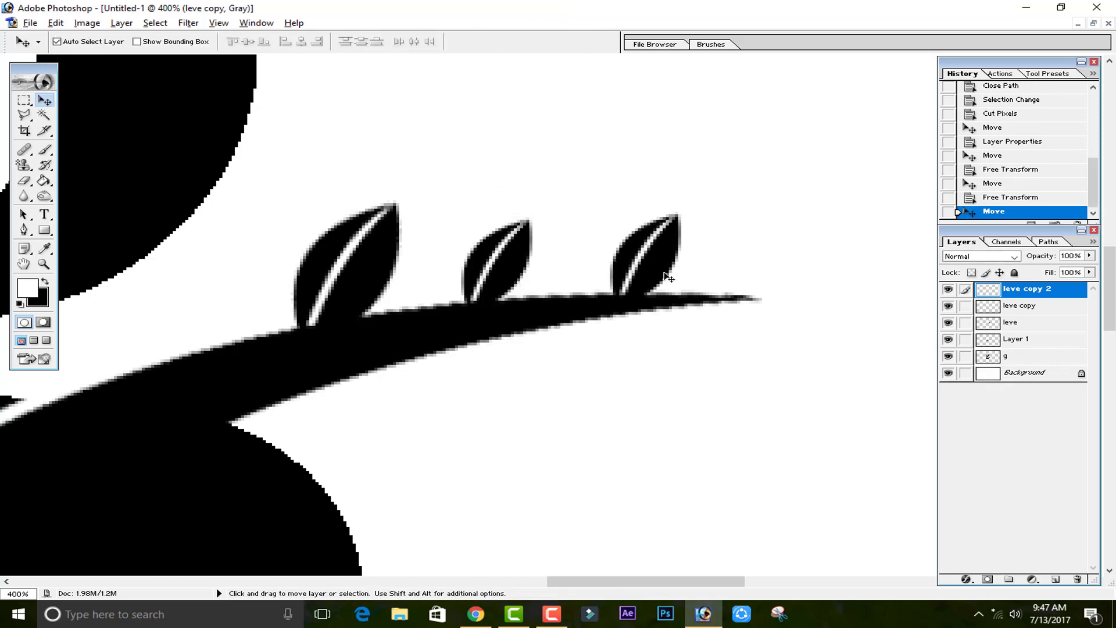
- Scale down the third leaf and add a fourth leaf at about 50% of its size near the swoosh's tip
{"action": "key", "text": "ctrl+t"}
{"action": "left_click_drag", "start_coordinate": [681, 213], "coordinate": [662, 236]}
{"action": "left_click_drag", "start_coordinate": [662, 259], "coordinate": [722, 266]}
{"action": "left_click", "coordinate": [609, 43]}
{"action": "key", "text": "ctrl+t"}
{"action": "key", "text": "ctrl+plus"}
{"action": "key", "text": "ctrl+plus"}
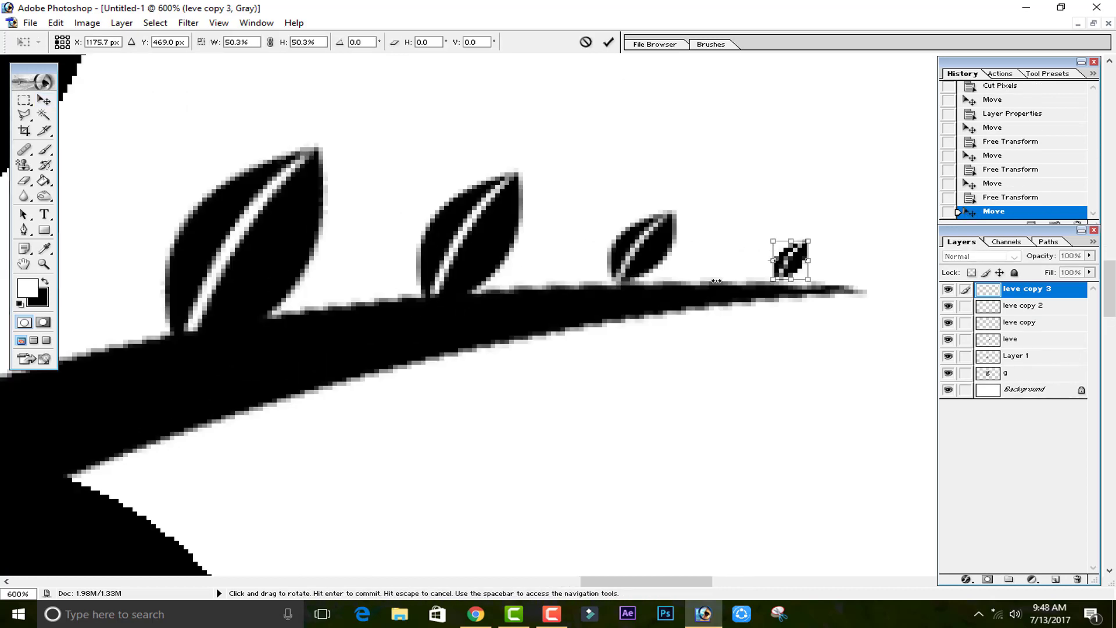
{"action": "left_click_drag", "start_coordinate": [790, 259], "coordinate": [776, 266]}
{"action": "left_click", "coordinate": [606, 43]}
- Merge the four leaf layers into one and toggle its visibility to check it
{"action": "key", "text": "ctrl+e"}
{"action": "key", "text": "ctrl+e"}
{"action": "key", "text": "ctrl+e"}
{"action": "double_click", "coordinate": [948, 289]}
- Try placing a vertically flipped and rotated copy of the leaf row under the swoosh, and undo back to separate leaf layers
{"action": "left_click_drag", "start_coordinate": [494, 247], "coordinate": [540, 452]}
{"action": "key", "text": "ctrl+t"}
{"action": "right_click", "coordinate": [702, 394]}
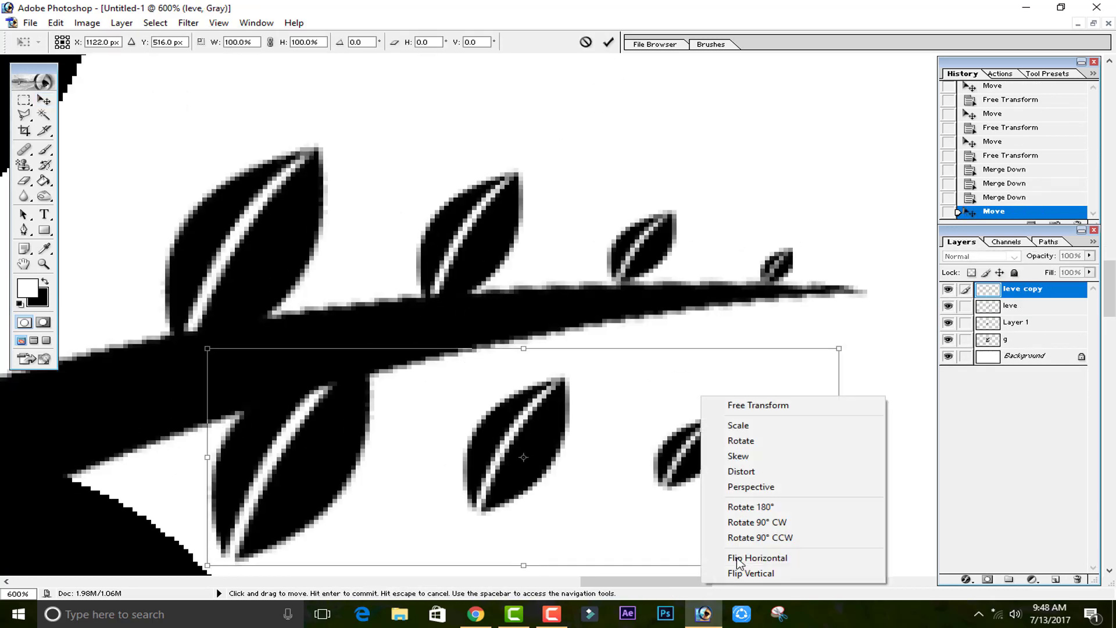
{"action": "left_click", "coordinate": [752, 572]}
{"action": "left_click_drag", "start_coordinate": [866, 465], "coordinate": [857, 381]}
{"action": "left_click_drag", "start_coordinate": [705, 411], "coordinate": [693, 373]}
{"action": "key", "text": "Escape"}
{"action": "key", "text": "ctrl+alt+z"}
{"action": "key", "text": "ctrl+alt+z"}
{"action": "key", "text": "ctrl+alt+z"}
- Duplicate the largest leaf below the swoosh and rotate it so it hangs outward from the lower edge
{"action": "left_click", "coordinate": [227, 247]}
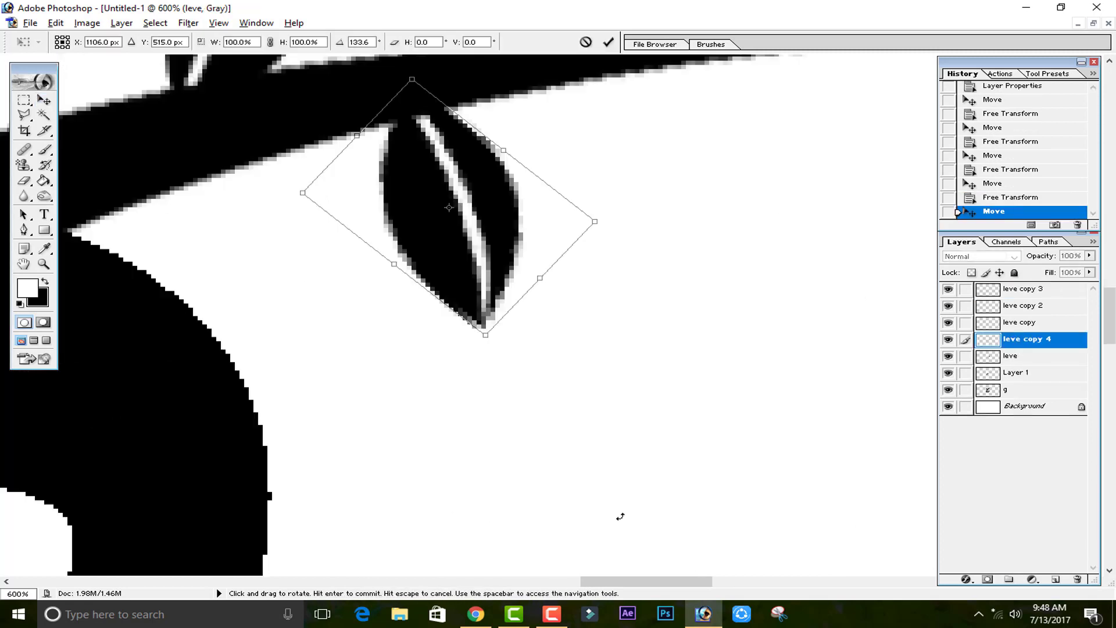
{"action": "left_click_drag", "start_coordinate": [620, 516], "coordinate": [760, 373]}
{"action": "key", "text": "ctrl+minus"}
{"action": "key", "text": "ctrl+minus"}
{"action": "key", "text": "ctrl+minus"}
{"action": "key", "text": "Return"}
- Add three progressively smaller copies of the lower leaf along the swoosh's underside toward its tip
{"action": "left_click_drag", "start_coordinate": [369, 370], "coordinate": [629, 300]}
{"action": "key", "text": "ctrl+t"}
{"action": "key", "text": "ctrl+t"}
{"action": "key", "text": "Return"}
{"action": "key", "text": "ctrl+t"}
{"action": "left_click_drag", "start_coordinate": [647, 310], "coordinate": [643, 279]}
{"action": "key", "text": "ctrl+plus"}
{"action": "key", "text": "ctrl+plus"}
{"action": "left_click", "coordinate": [605, 43]}
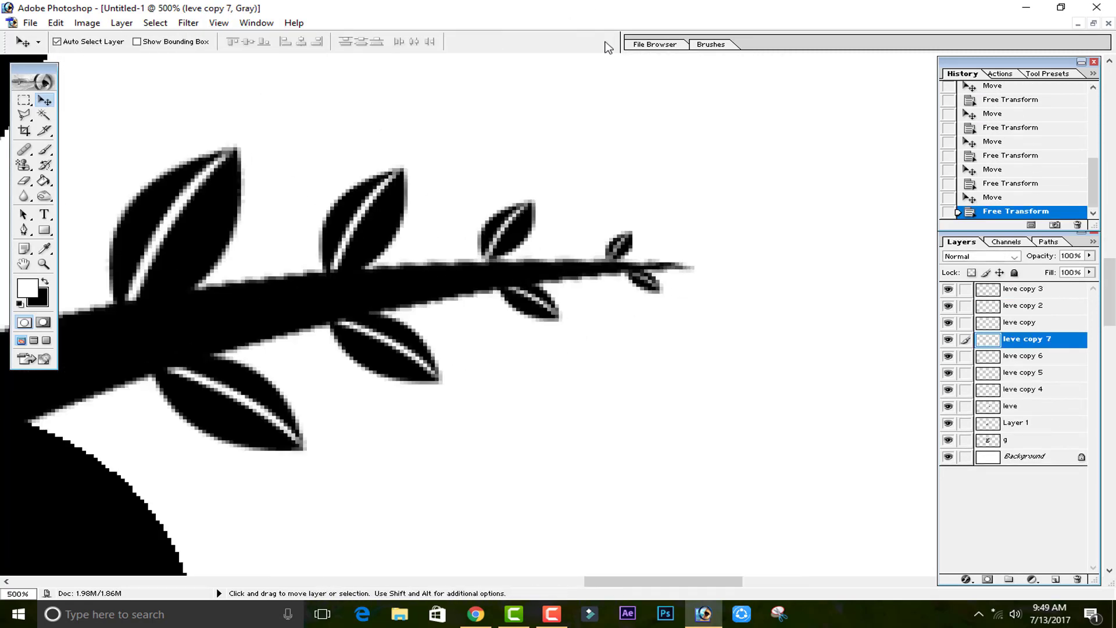
- Merge all the leaf copies down into the leve layer
{"action": "key", "text": "ctrl+minus"}
{"action": "key", "text": "ctrl+minus"}
{"action": "key", "text": "ctrl+minus"}
{"action": "key", "text": "ctrl+minus"}
{"action": "key", "text": "ctrl+minus"}
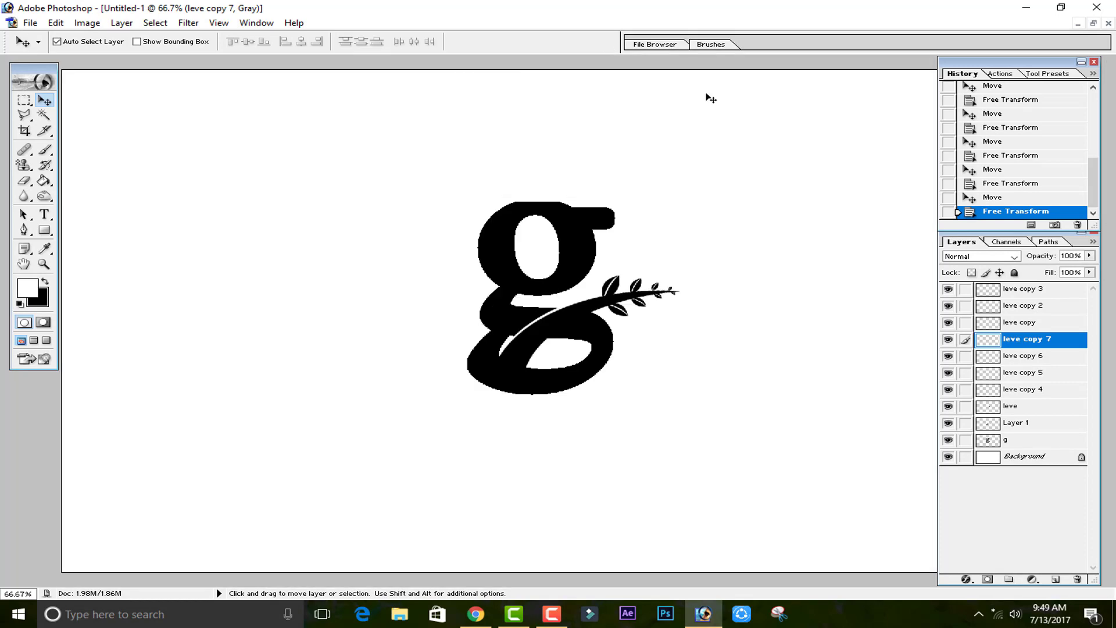
{"action": "left_click", "coordinate": [1046, 299]}
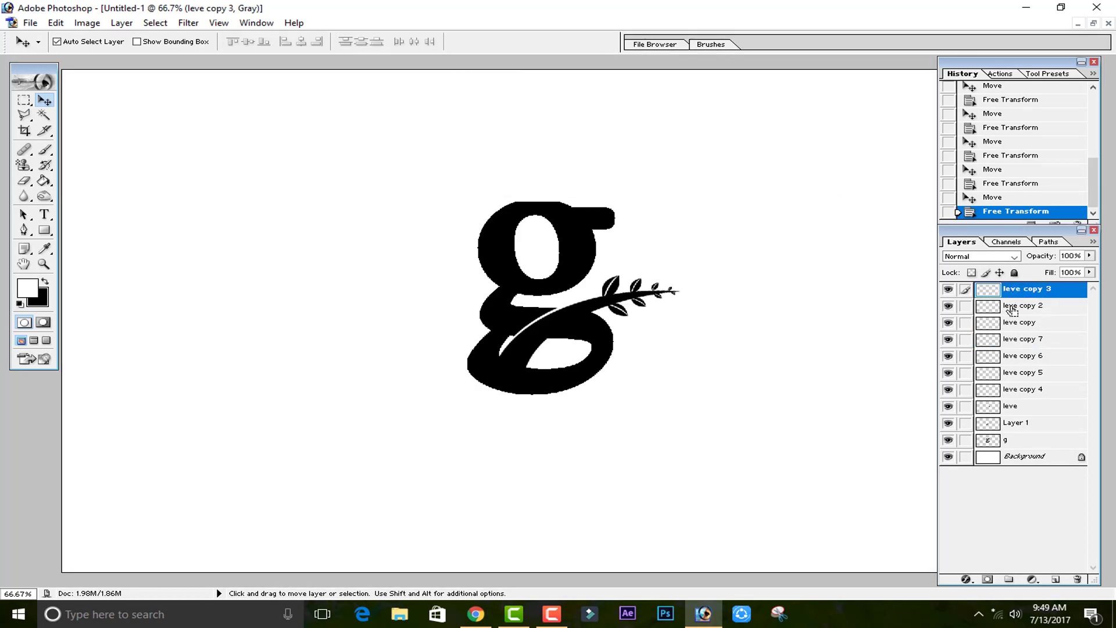
{"action": "key", "text": "ctrl+e"}
{"action": "key", "text": "ctrl+e"}
{"action": "key", "text": "ctrl+e"}
{"action": "key", "text": "ctrl+e"}
{"action": "key", "text": "ctrl+e"}
{"action": "key", "text": "ctrl+e"}
{"action": "key", "text": "ctrl+e"}
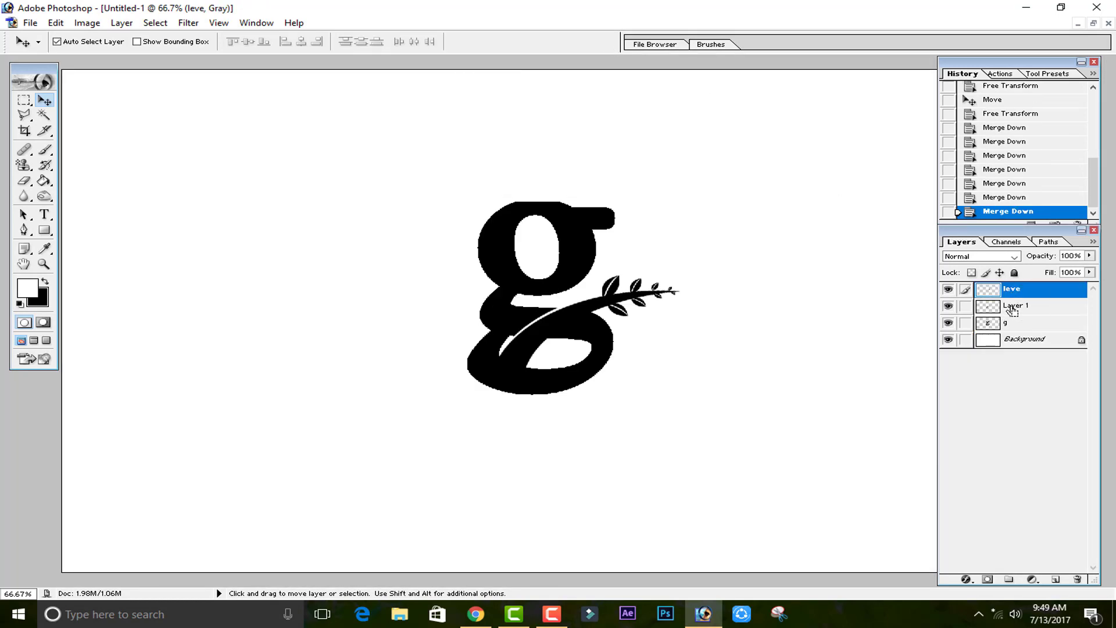
- Merge the leaves and the swoosh into the g layer, and toggle its visibility to check the merged logo
{"action": "key", "text": "ctrl+e"}
{"action": "key", "text": "ctrl+e"}
{"action": "left_click", "coordinate": [947, 289]}
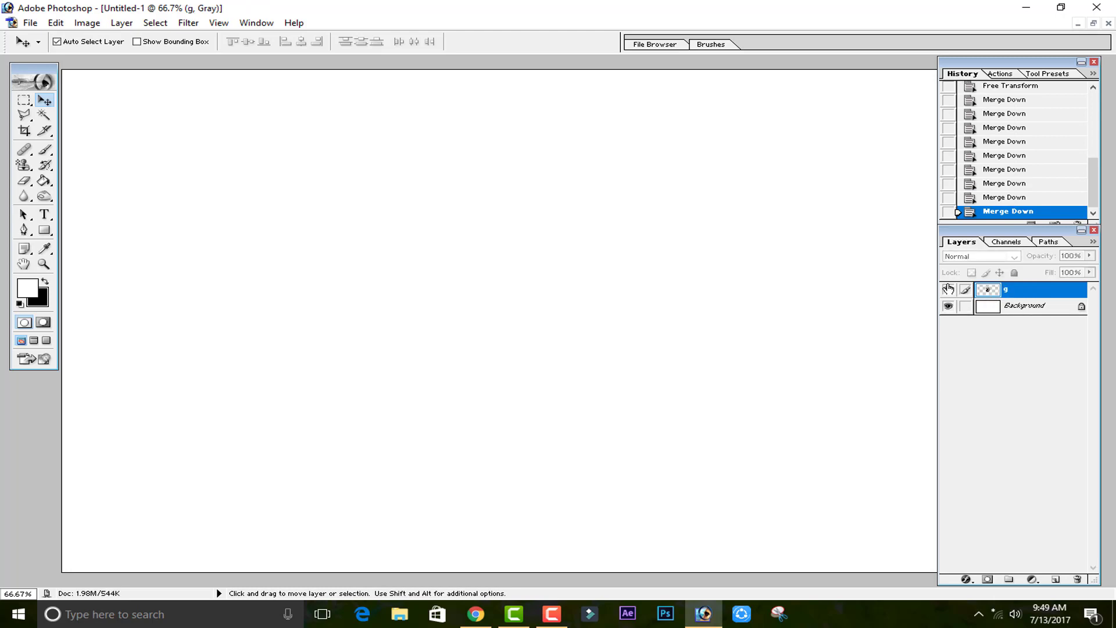
{"action": "left_click", "coordinate": [948, 289]}
{"action": "left_click_drag", "start_coordinate": [604, 265], "coordinate": [543, 282]}
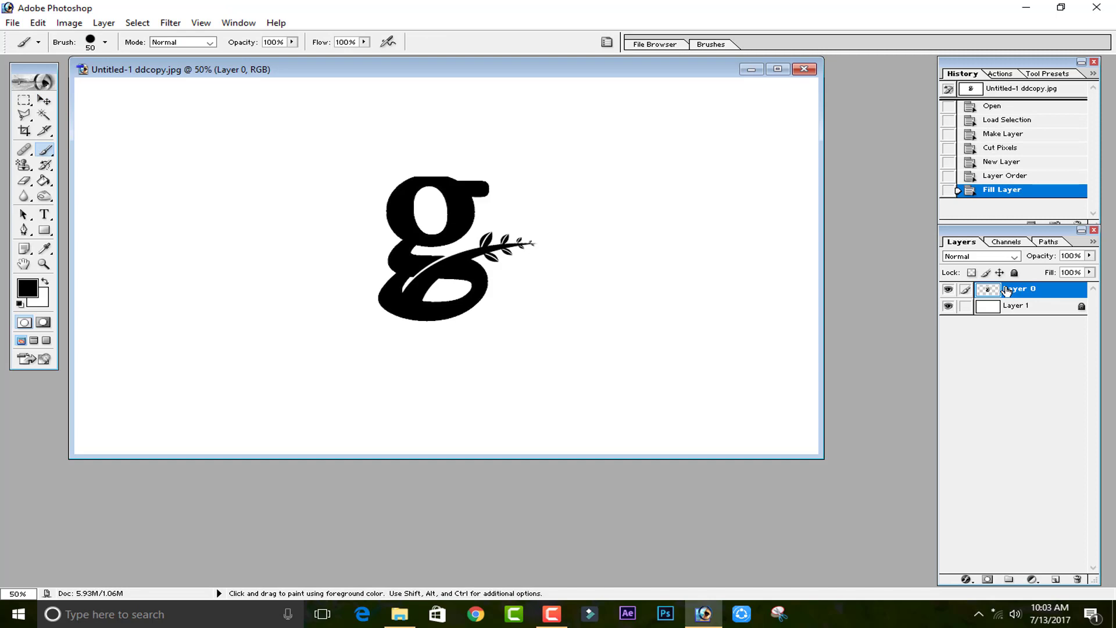
- Add a Gradient Overlay to Layer 0 of Untitled-1 ddcopy.jpg and open its gradient for editing
{"action": "right_click", "coordinate": [1007, 290]}
{"action": "left_click", "coordinate": [1010, 312]}
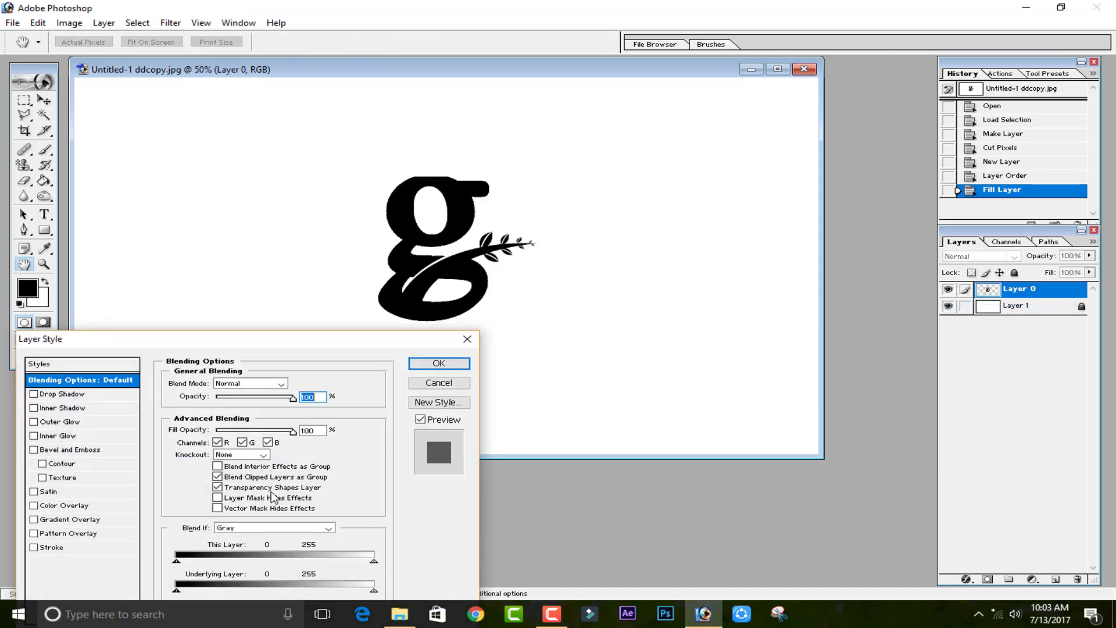
{"action": "left_click", "coordinate": [97, 519]}
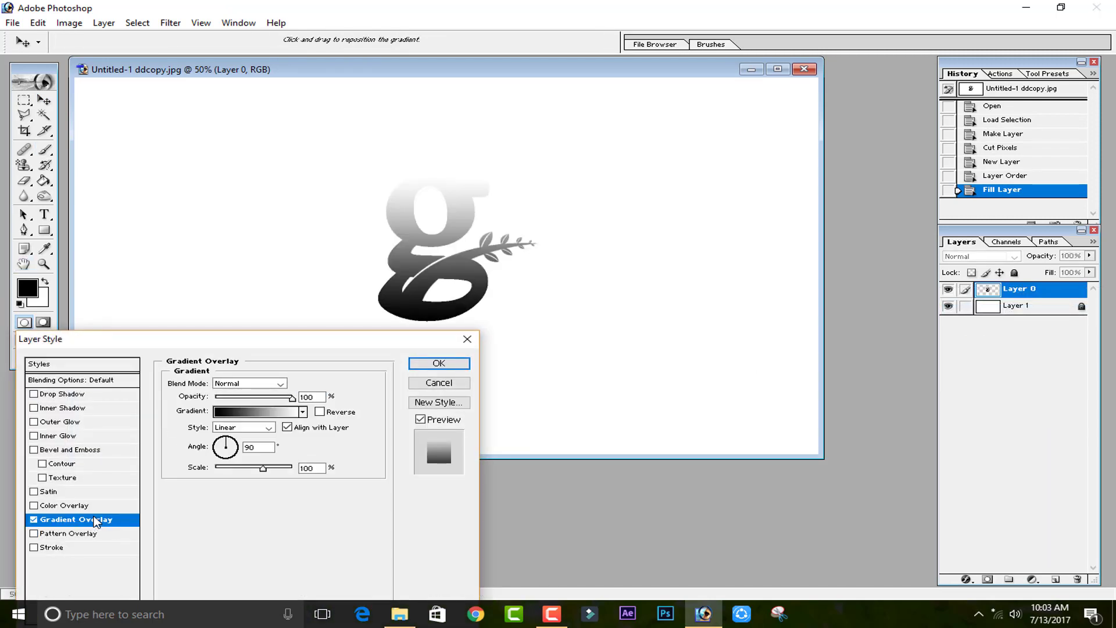
{"action": "left_click", "coordinate": [244, 413]}
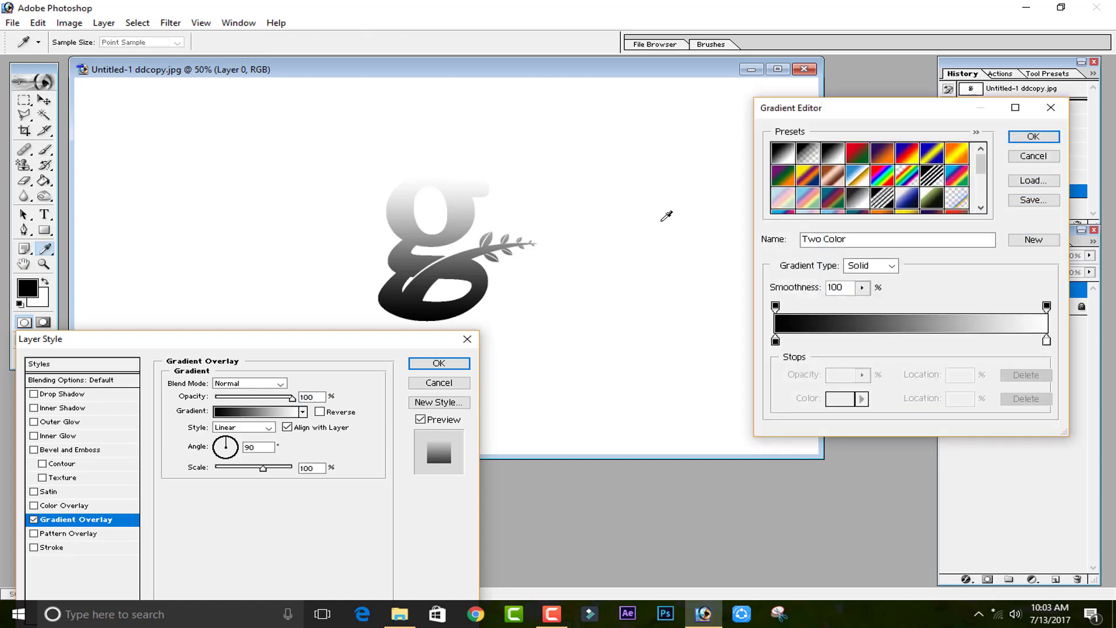
{"action": "double_click", "coordinate": [775, 341]}
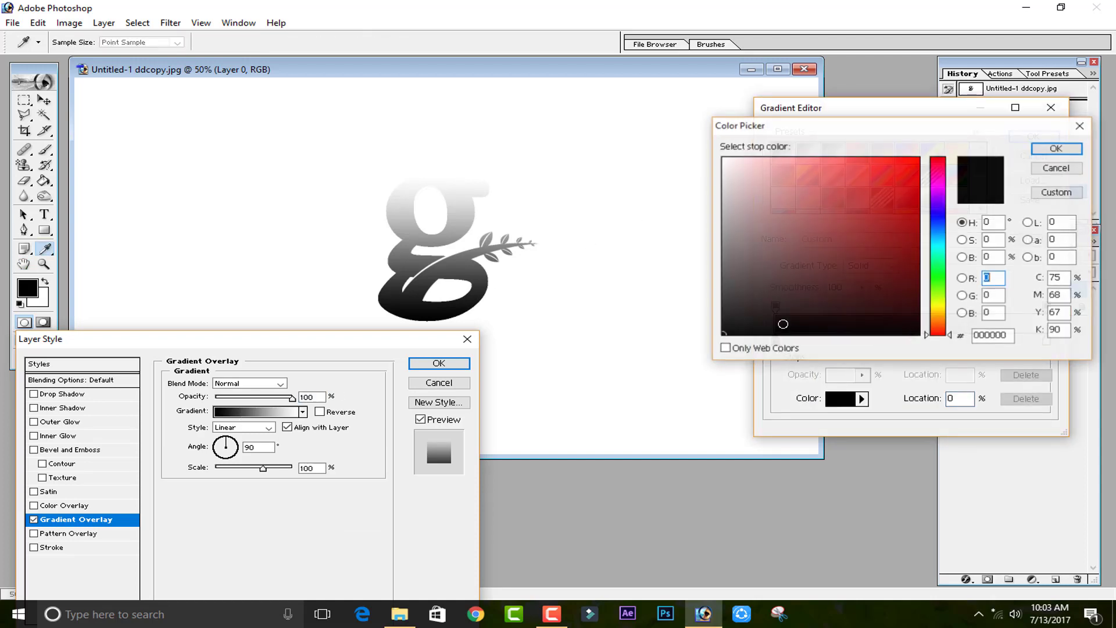
{"action": "left_click_drag", "start_coordinate": [846, 212], "coordinate": [852, 208]}
{"action": "left_click", "coordinate": [1058, 170]}
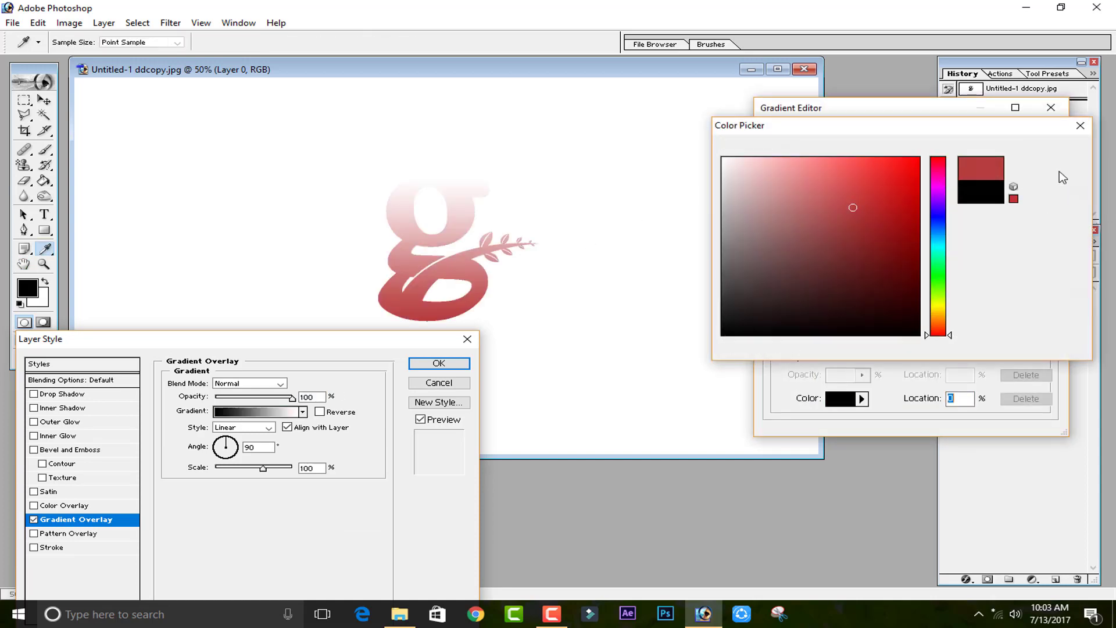
- Try several gradient presets on the logo, including Blue, Red, Yellow and Chrome
{"action": "left_click", "coordinate": [858, 155]}
{"action": "left_click", "coordinate": [875, 155]}
{"action": "left_click", "coordinate": [905, 156]}
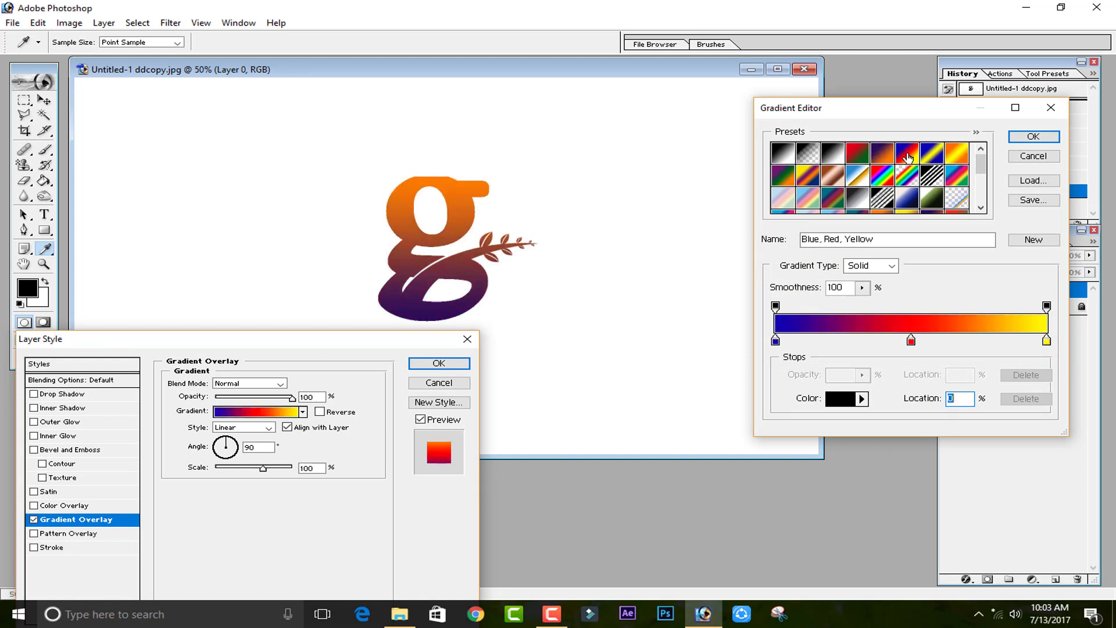
{"action": "left_click", "coordinate": [930, 156]}
{"action": "left_click", "coordinate": [955, 156]}
{"action": "left_click", "coordinate": [932, 176]}
{"action": "left_click", "coordinate": [858, 178]}
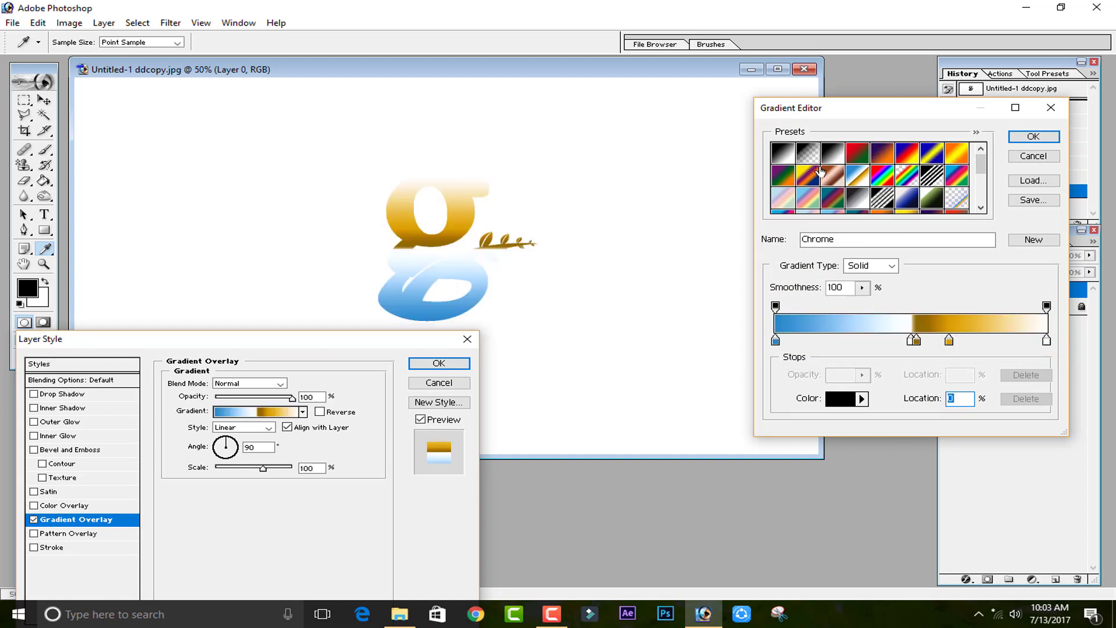
- Apply the Black, White gradient preset and recolour its starting colour stop to green 22AA10
{"action": "left_click", "coordinate": [832, 162]}
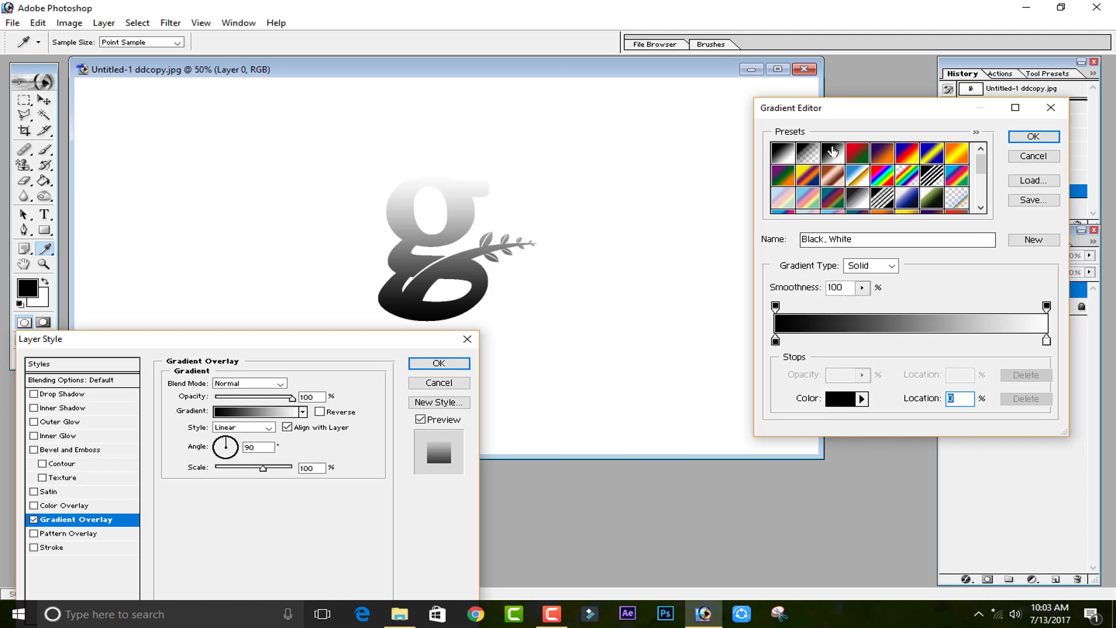
{"action": "double_click", "coordinate": [775, 340]}
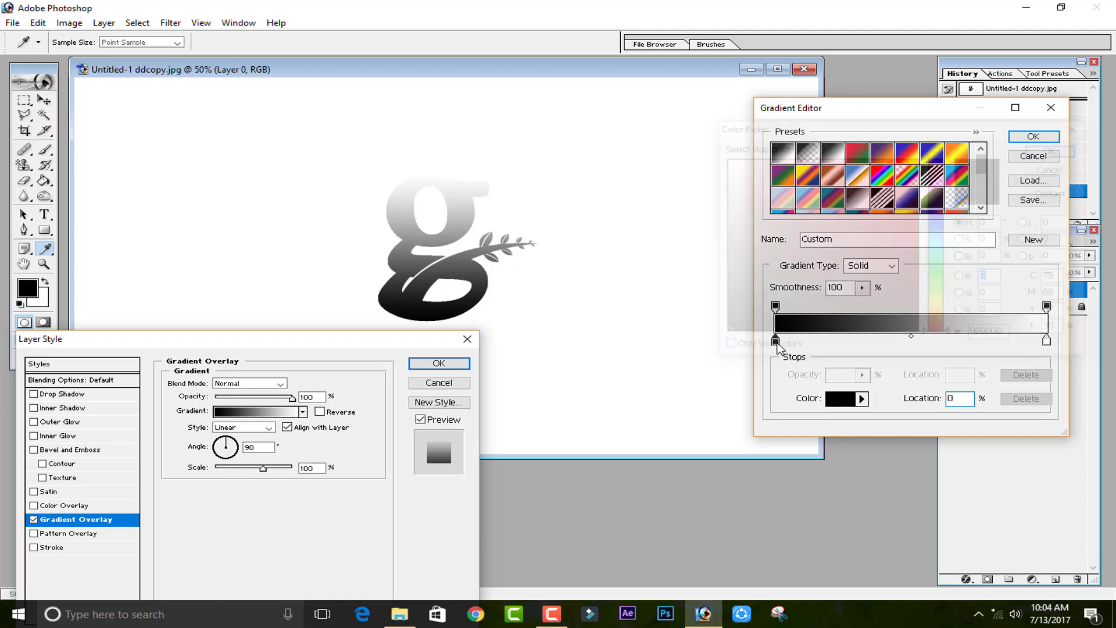
{"action": "left_click", "coordinate": [823, 256]}
{"action": "left_click", "coordinate": [936, 215]}
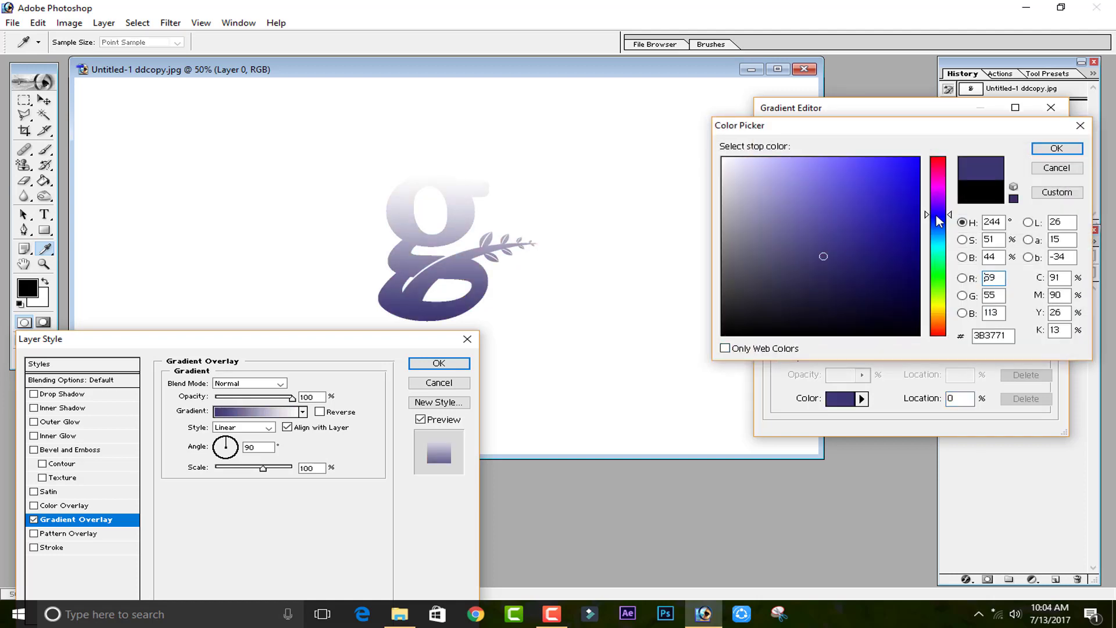
{"action": "left_click", "coordinate": [937, 279]}
{"action": "left_click", "coordinate": [906, 231]}
{"action": "mouse_move", "coordinate": [900, 234]}
{"action": "left_mouse_down"}
{"action": "mouse_move", "coordinate": [854, 291]}
{"action": "mouse_move", "coordinate": [847, 251]}
{"action": "mouse_move", "coordinate": [888, 239]}
{"action": "mouse_move", "coordinate": [899, 218]}
{"action": "mouse_move", "coordinate": [911, 228]}
{"action": "mouse_move", "coordinate": [871, 226]}
{"action": "mouse_move", "coordinate": [901, 217]}
{"action": "left_mouse_up"}
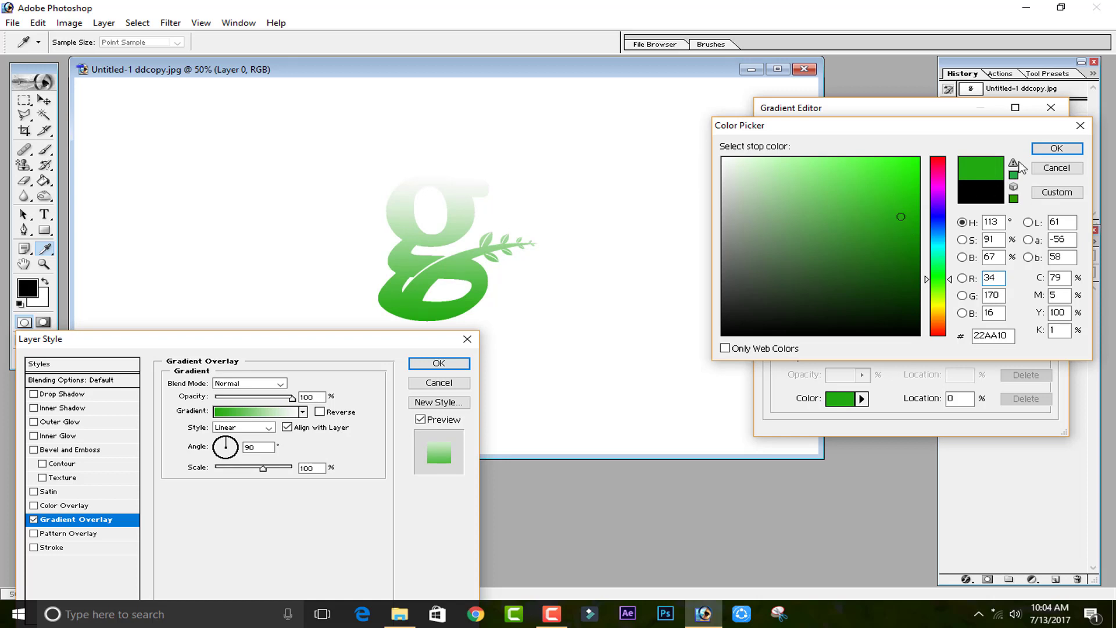
{"action": "left_click", "coordinate": [1056, 149]}
- Set the gradient's end colour stop to bright green 00FF24
{"action": "left_click", "coordinate": [1046, 341]}
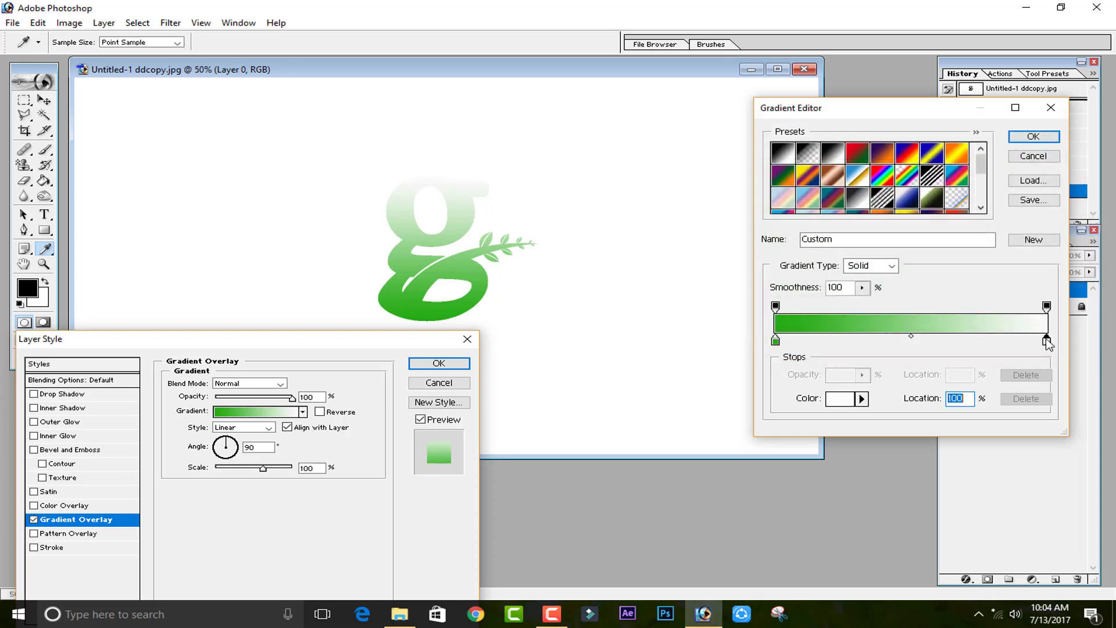
{"action": "double_click", "coordinate": [1046, 341]}
{"action": "left_click", "coordinate": [937, 271]}
{"action": "left_click_drag", "start_coordinate": [910, 221], "coordinate": [943, 114]}
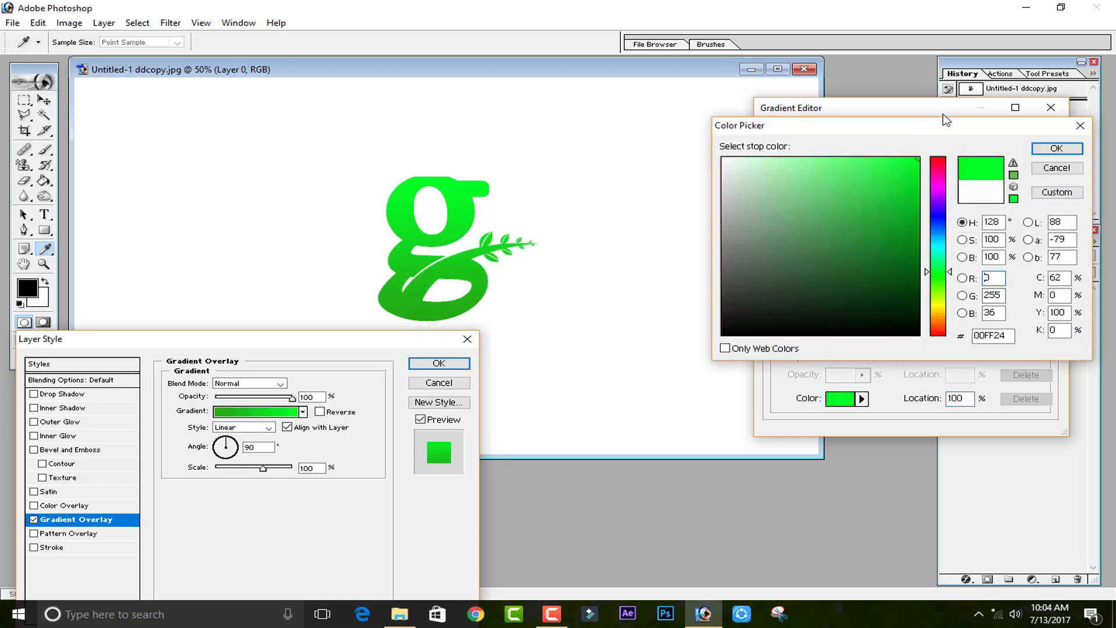
{"action": "left_click", "coordinate": [1057, 148]}
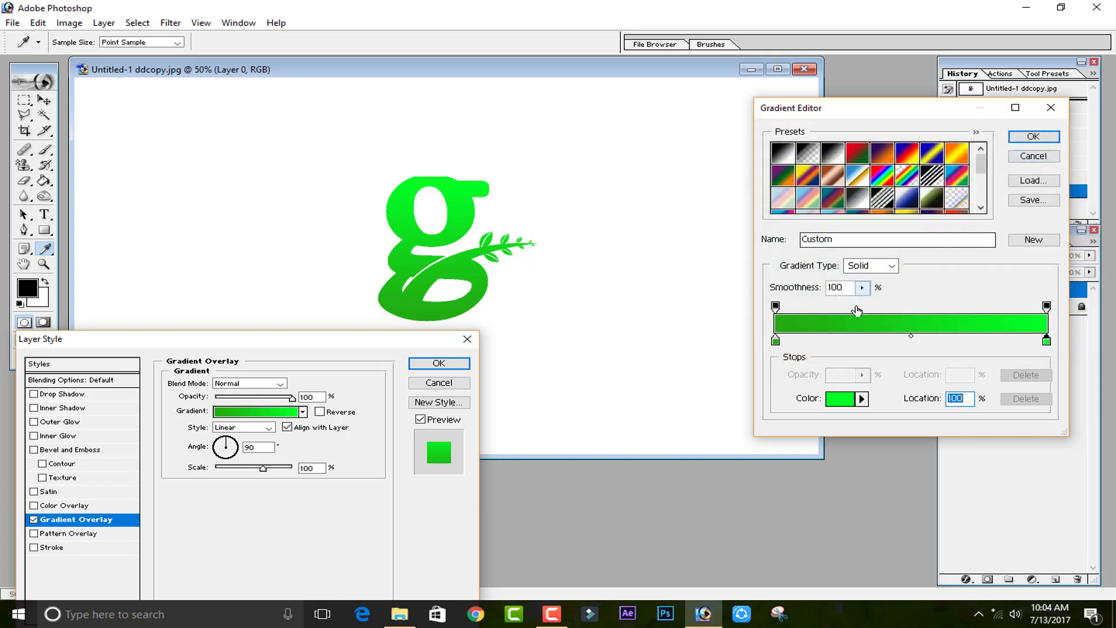
- Darken the gradient's starting colour stop to deep green 1C5015 after trying several other green shades
{"action": "double_click", "coordinate": [777, 342]}
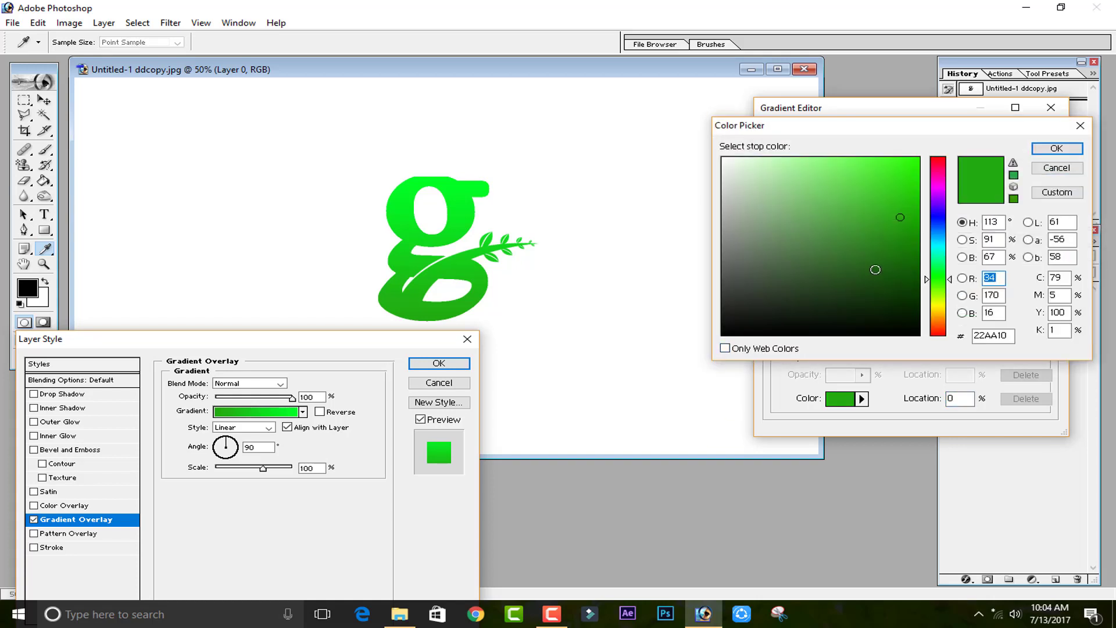
{"action": "left_click_drag", "start_coordinate": [888, 241], "coordinate": [853, 281]}
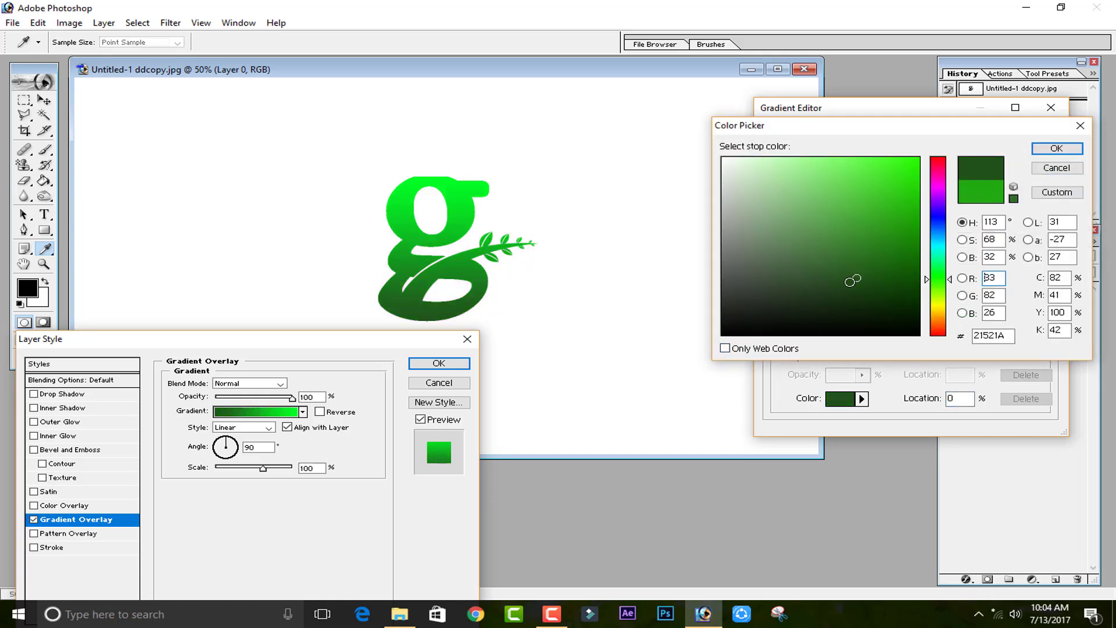
{"action": "left_click", "coordinate": [852, 252]}
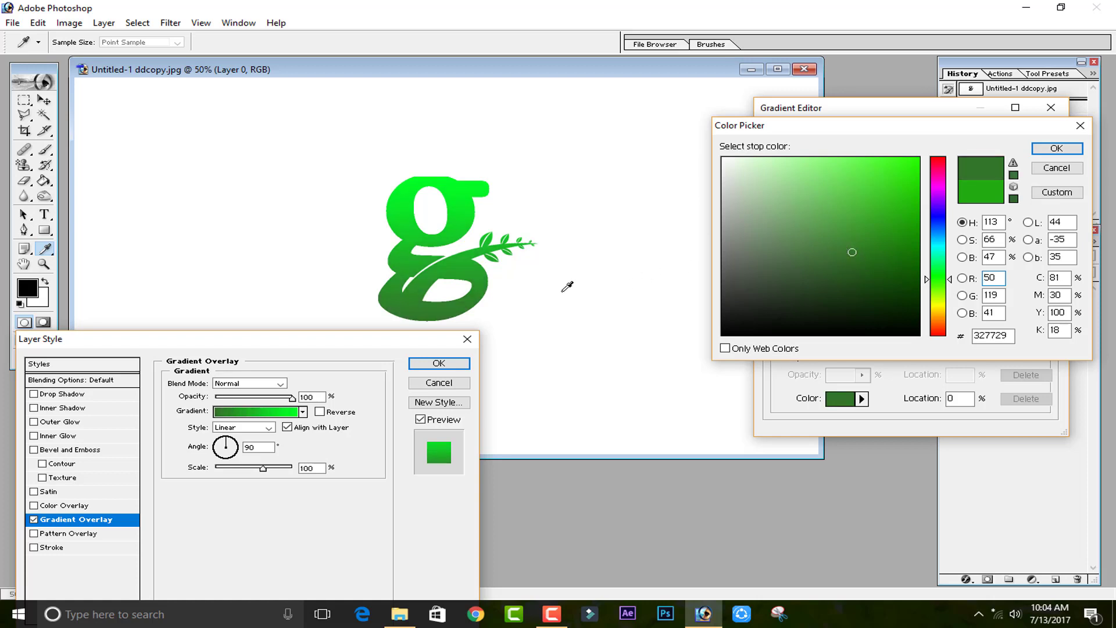
{"action": "mouse_move", "coordinate": [819, 255]}
{"action": "left_mouse_down"}
{"action": "mouse_move", "coordinate": [817, 270]}
{"action": "mouse_move", "coordinate": [853, 284]}
{"action": "mouse_move", "coordinate": [899, 258]}
{"action": "left_mouse_up"}
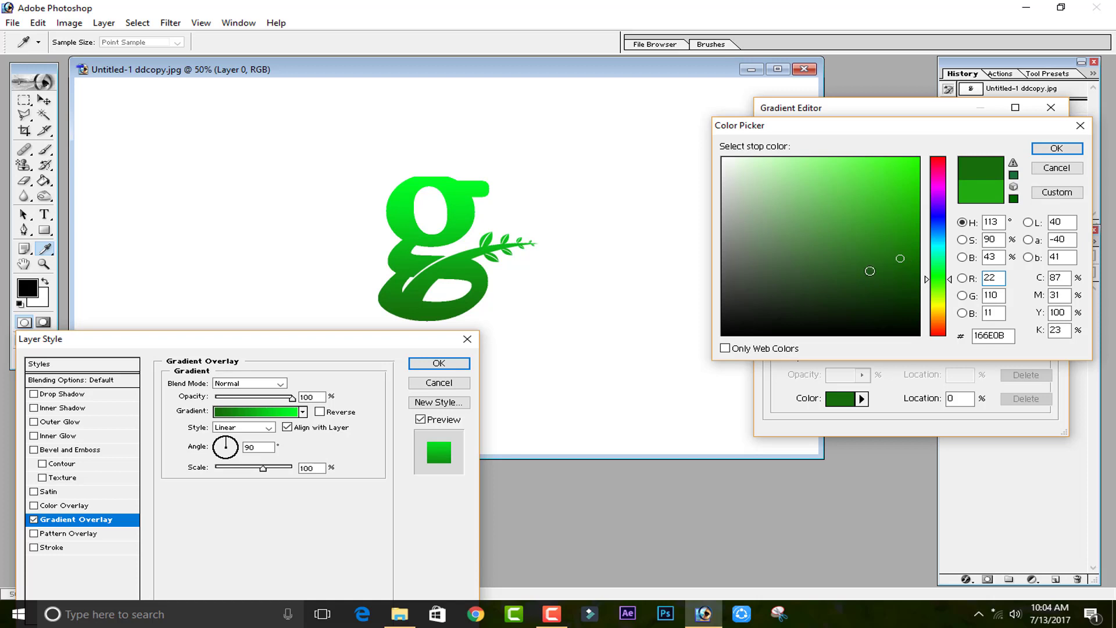
{"action": "left_click", "coordinate": [868, 280]}
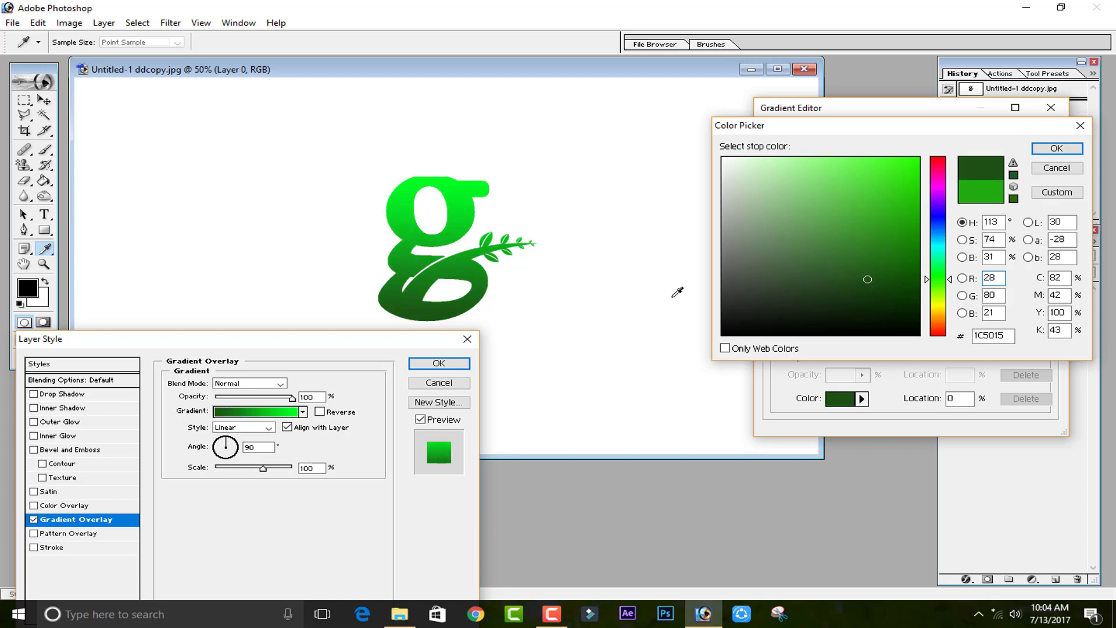
{"action": "left_click", "coordinate": [1041, 148]}
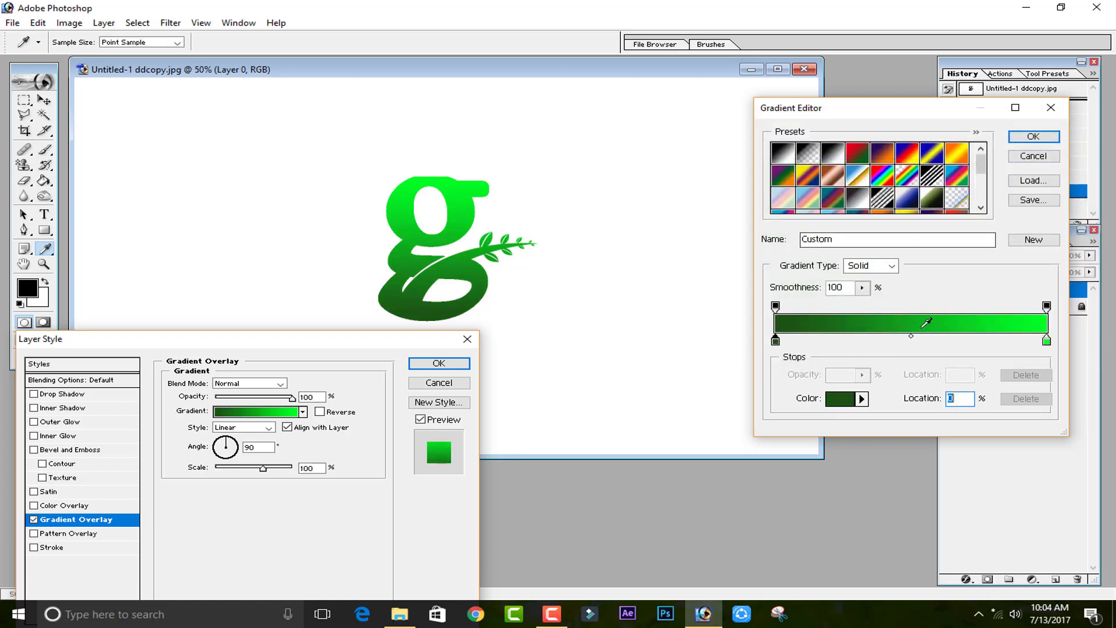
- Move the midpoint between the two green stops to 39% and accept the custom gradient
{"action": "left_click_drag", "start_coordinate": [911, 337], "coordinate": [901, 378]}
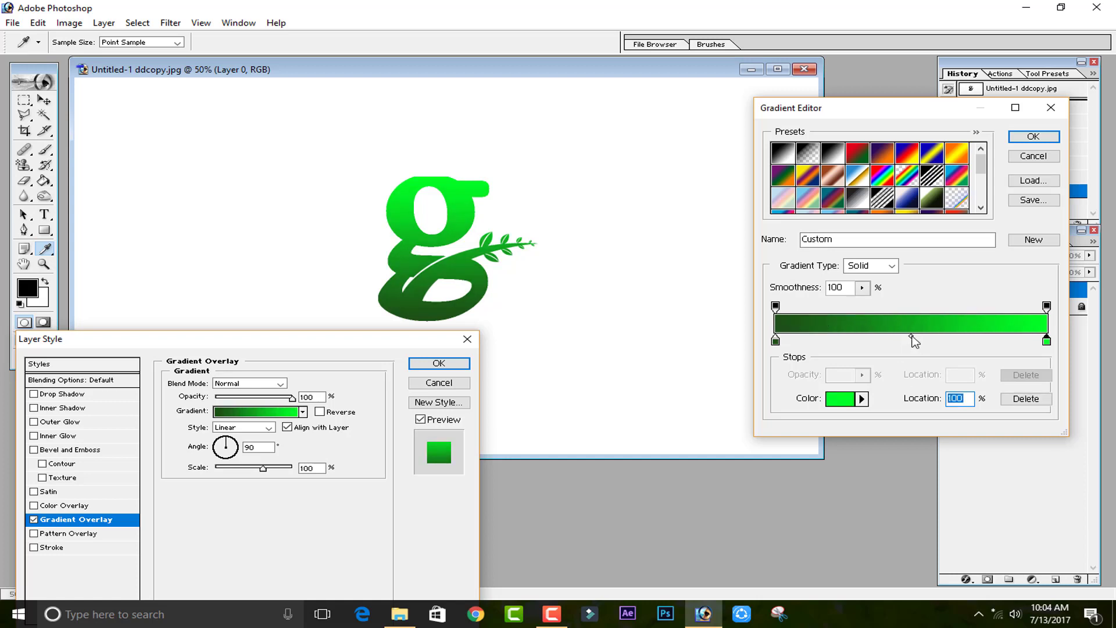
{"action": "left_click_drag", "start_coordinate": [911, 339], "coordinate": [884, 335]}
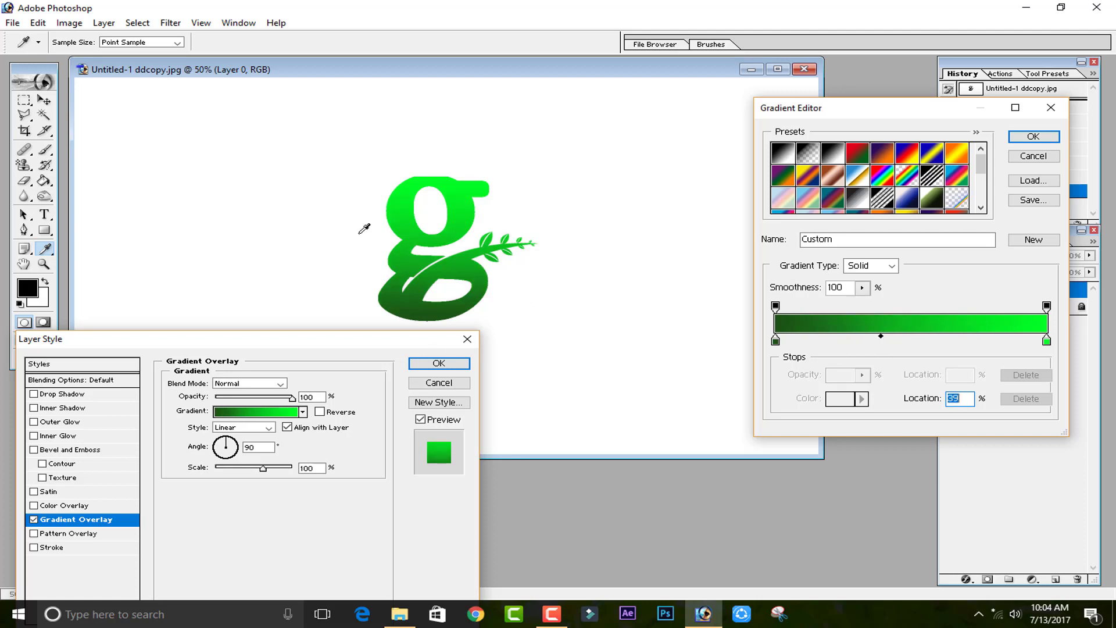
{"action": "left_click", "coordinate": [1033, 136]}
- Add a Drop Shadow to the logo with 83% opacity, 5 px distance, 0% spread, 8 px size and 0% noise
{"action": "left_click_drag", "start_coordinate": [308, 345], "coordinate": [569, 228]}
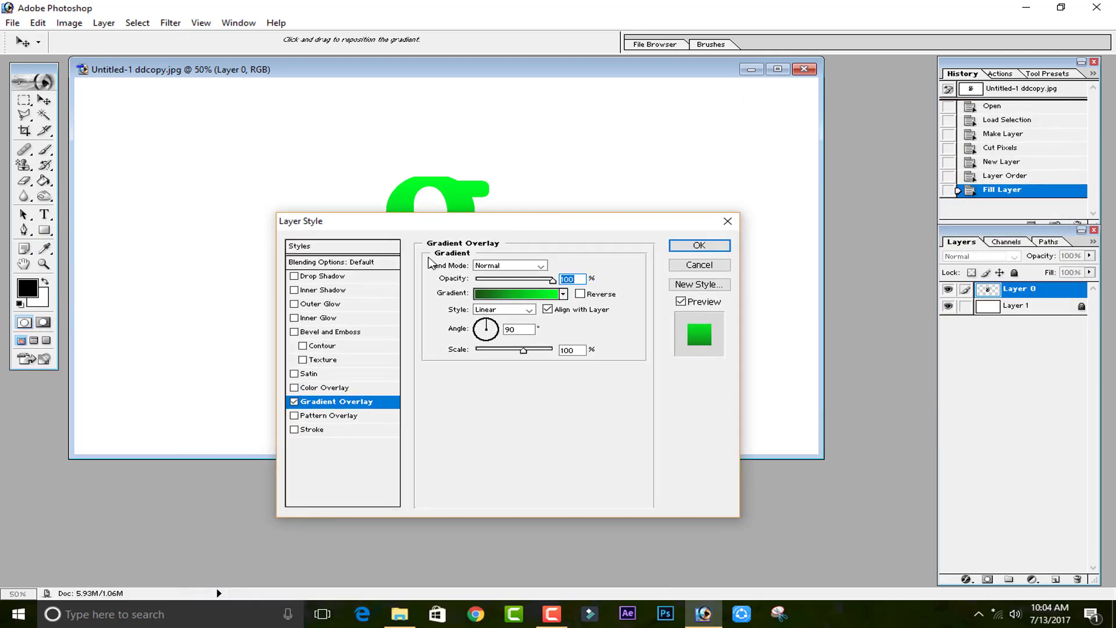
{"action": "left_click", "coordinate": [337, 278]}
{"action": "left_click_drag", "start_coordinate": [403, 219], "coordinate": [652, 246]}
{"action": "mouse_move", "coordinate": [783, 308]}
{"action": "left_mouse_down"}
{"action": "mouse_move", "coordinate": [812, 303]}
{"action": "mouse_move", "coordinate": [759, 301]}
{"action": "mouse_move", "coordinate": [777, 303]}
{"action": "left_mouse_up"}
{"action": "mouse_move", "coordinate": [729, 349]}
{"action": "left_mouse_down"}
{"action": "mouse_move", "coordinate": [753, 348]}
{"action": "mouse_move", "coordinate": [719, 341]}
{"action": "mouse_move", "coordinate": [732, 337]}
{"action": "mouse_move", "coordinate": [744, 360]}
{"action": "mouse_move", "coordinate": [721, 356]}
{"action": "left_mouse_up"}
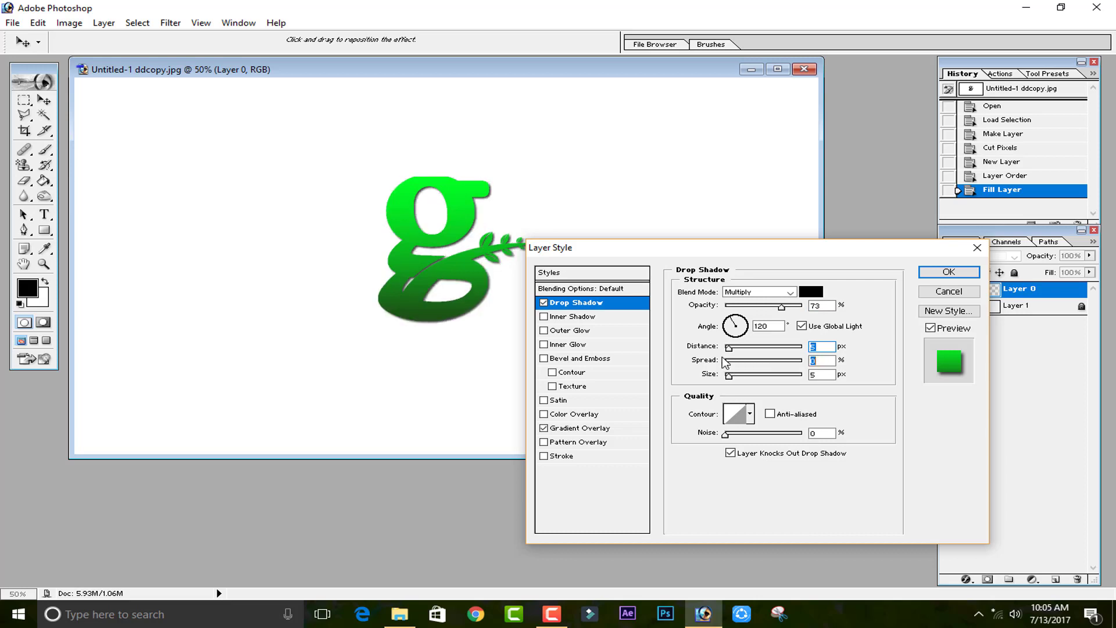
{"action": "left_click_drag", "start_coordinate": [747, 378], "coordinate": [731, 374]}
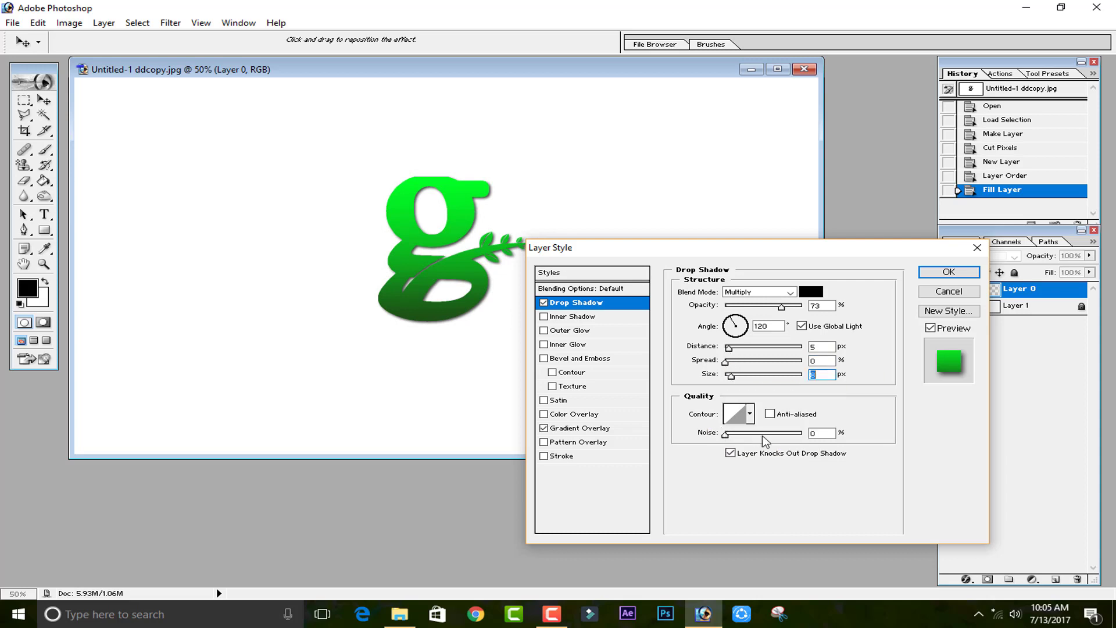
{"action": "left_click_drag", "start_coordinate": [775, 436], "coordinate": [727, 436]}
{"action": "left_click_drag", "start_coordinate": [785, 309], "coordinate": [794, 310]}
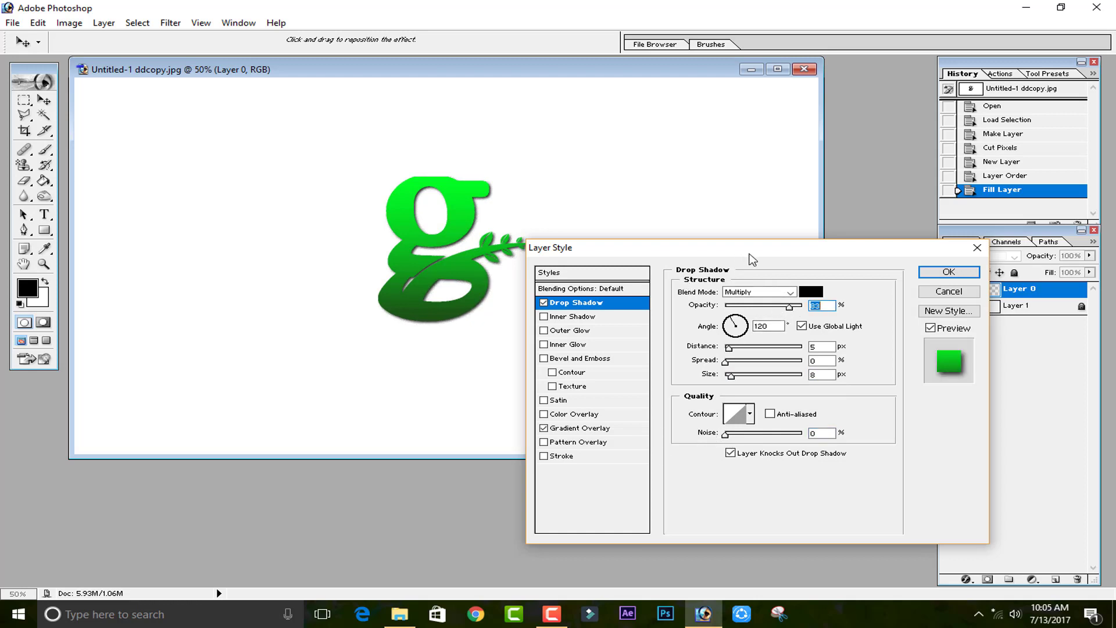
- Add an Inner Bevel with Bevel and Emboss to the logo, reducing its depth and setting its size to 10 px
{"action": "left_click_drag", "start_coordinate": [752, 260], "coordinate": [550, 312]}
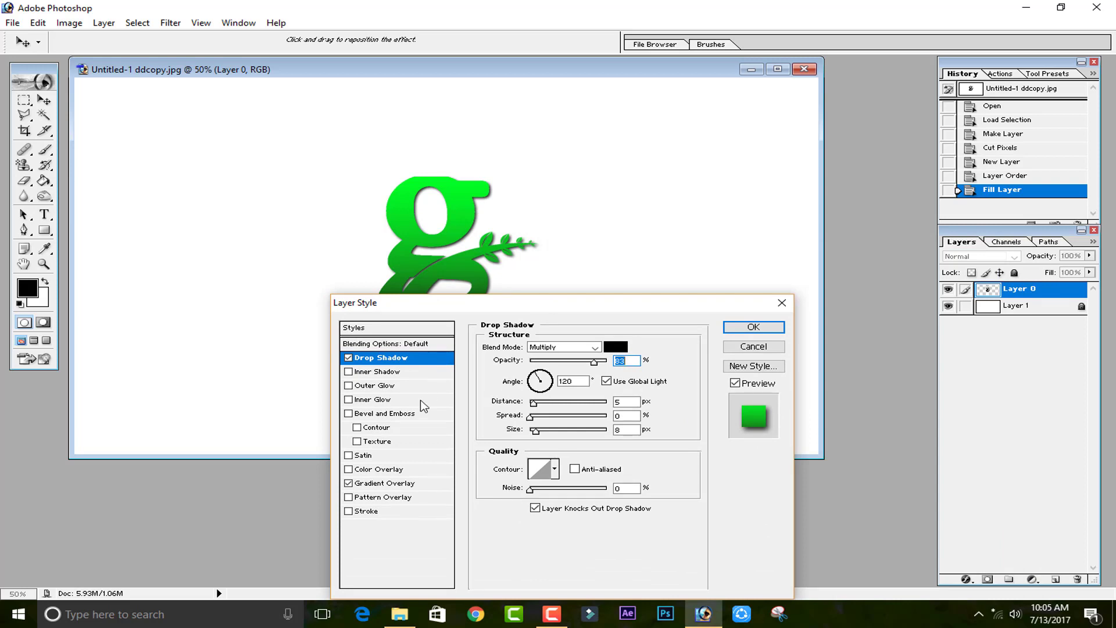
{"action": "left_click", "coordinate": [393, 415]}
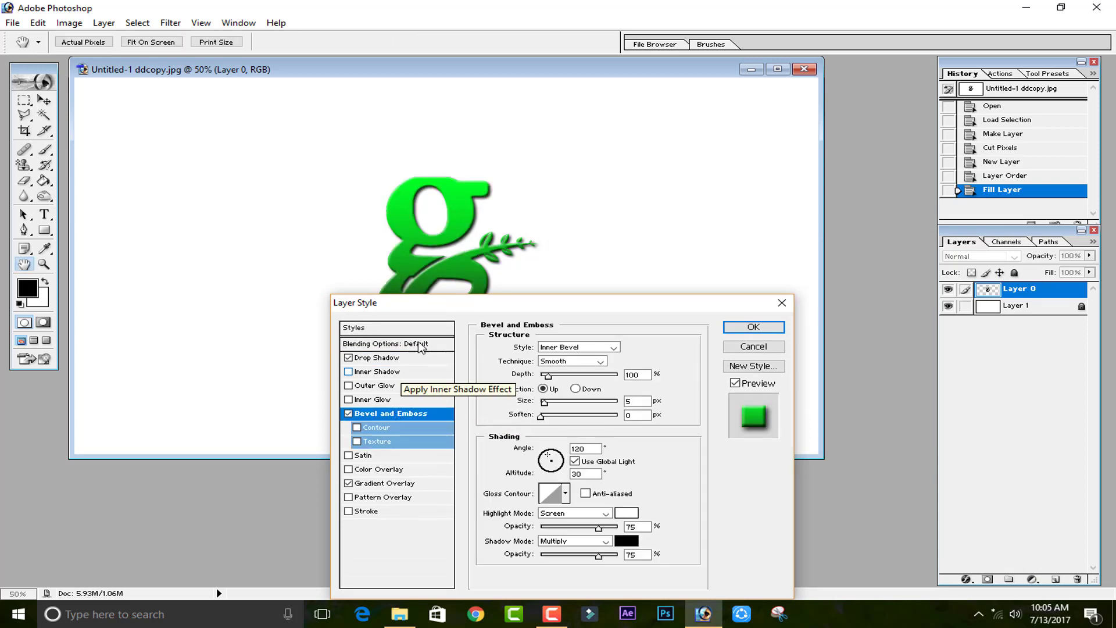
{"action": "left_click_drag", "start_coordinate": [455, 304], "coordinate": [100, 214]}
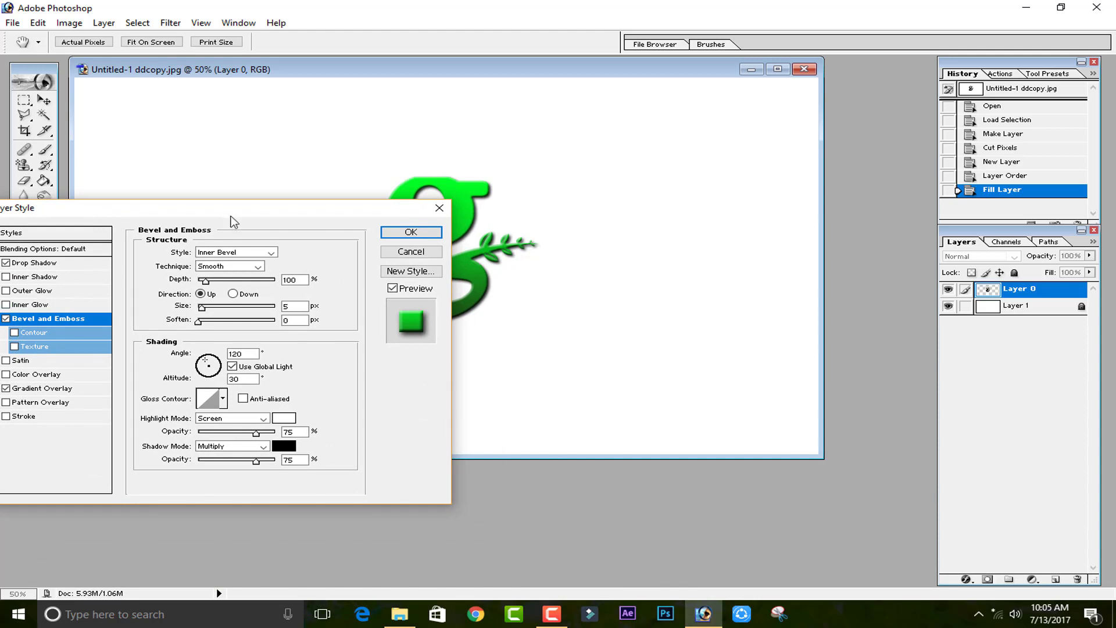
{"action": "left_click_drag", "start_coordinate": [231, 216], "coordinate": [252, 376]}
{"action": "left_click_drag", "start_coordinate": [225, 440], "coordinate": [210, 471]}
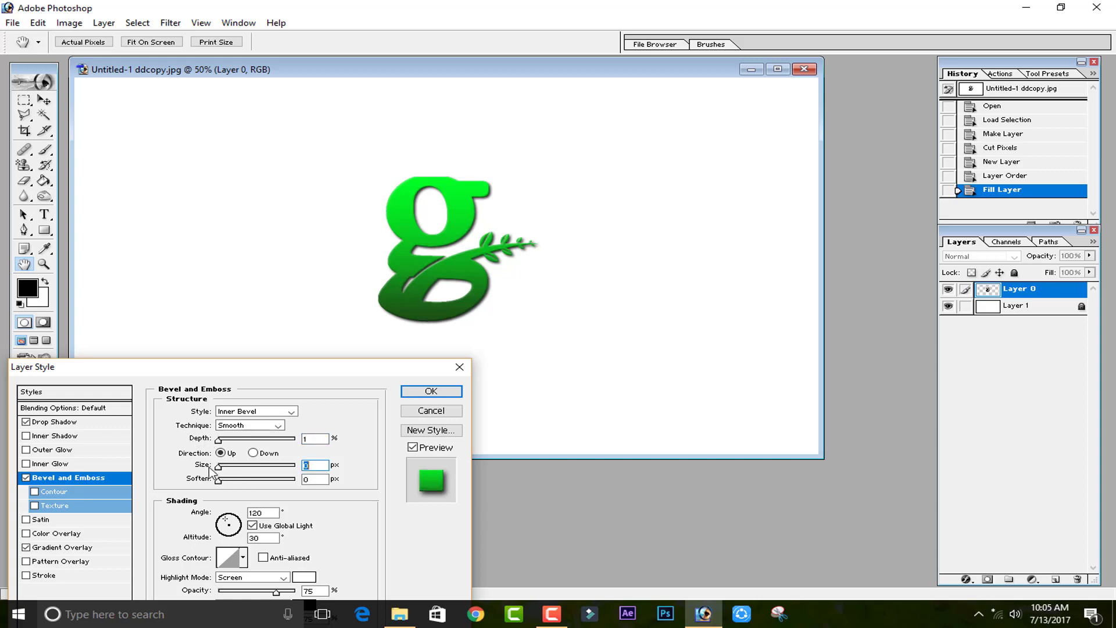
{"action": "left_click", "coordinate": [26, 479]}
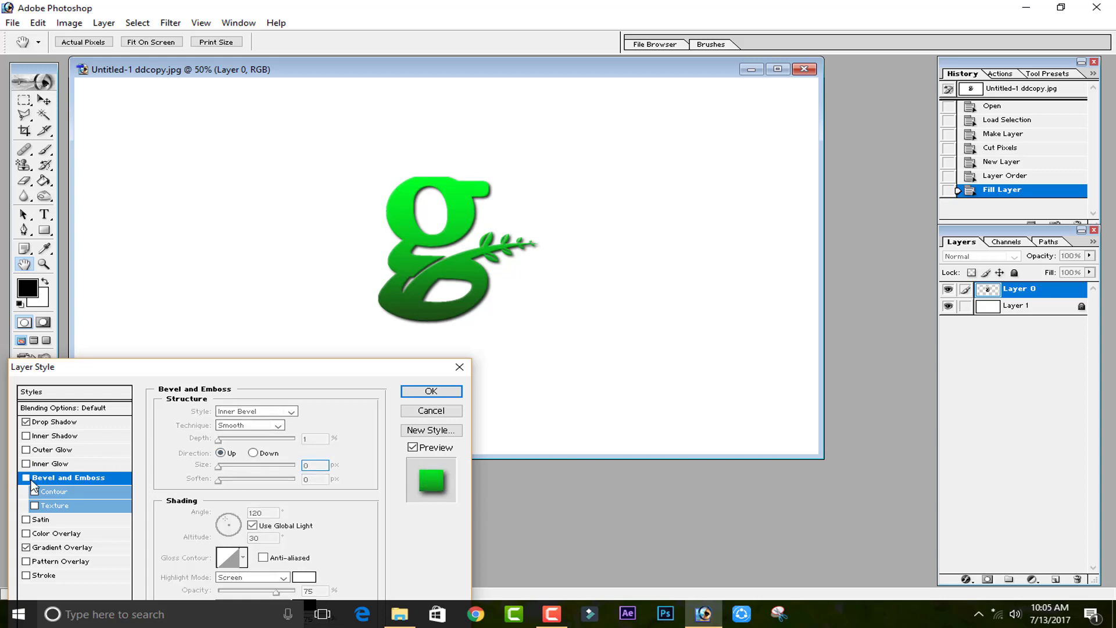
{"action": "left_click", "coordinate": [26, 478]}
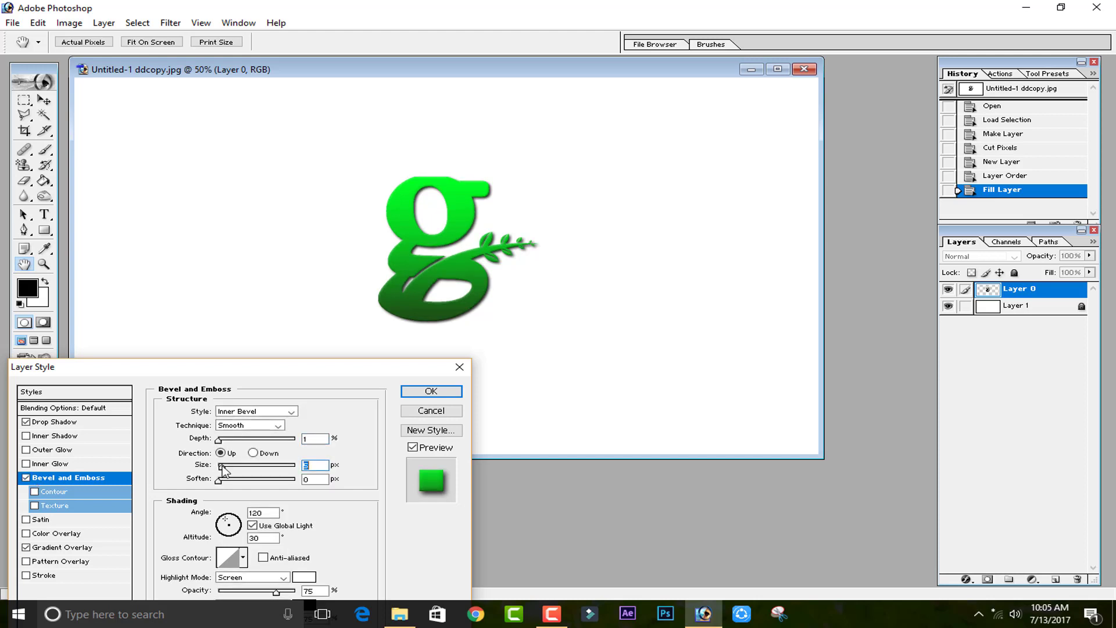
{"action": "left_click_drag", "start_coordinate": [222, 466], "coordinate": [219, 439]}
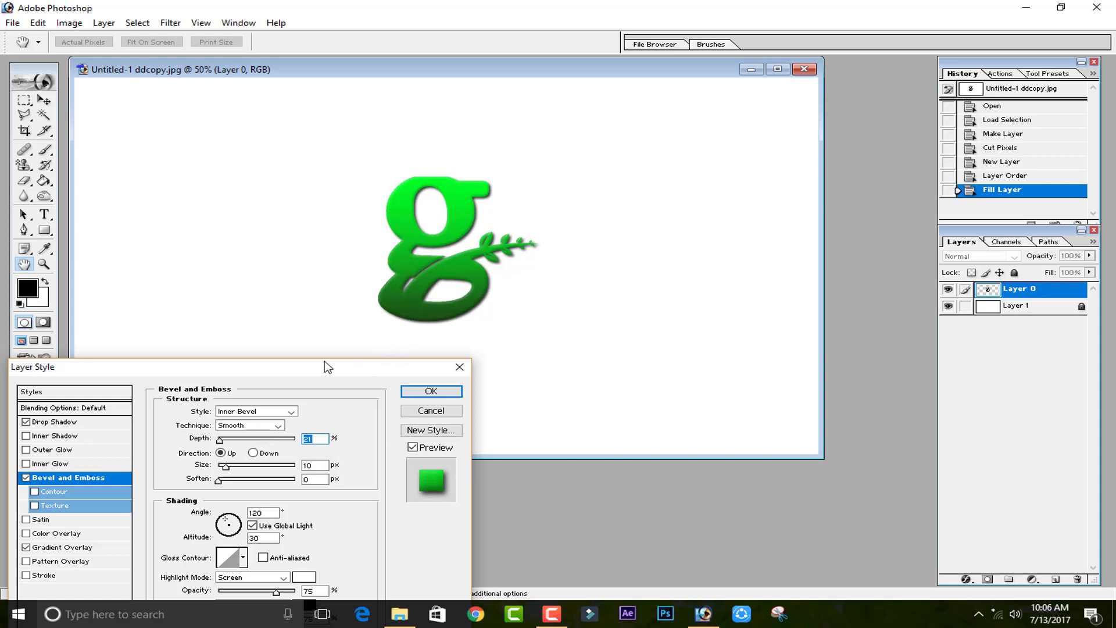
- Set the bevel's soften to 2 px and its depth to 81%
{"action": "left_click_drag", "start_coordinate": [322, 366], "coordinate": [636, 112]}
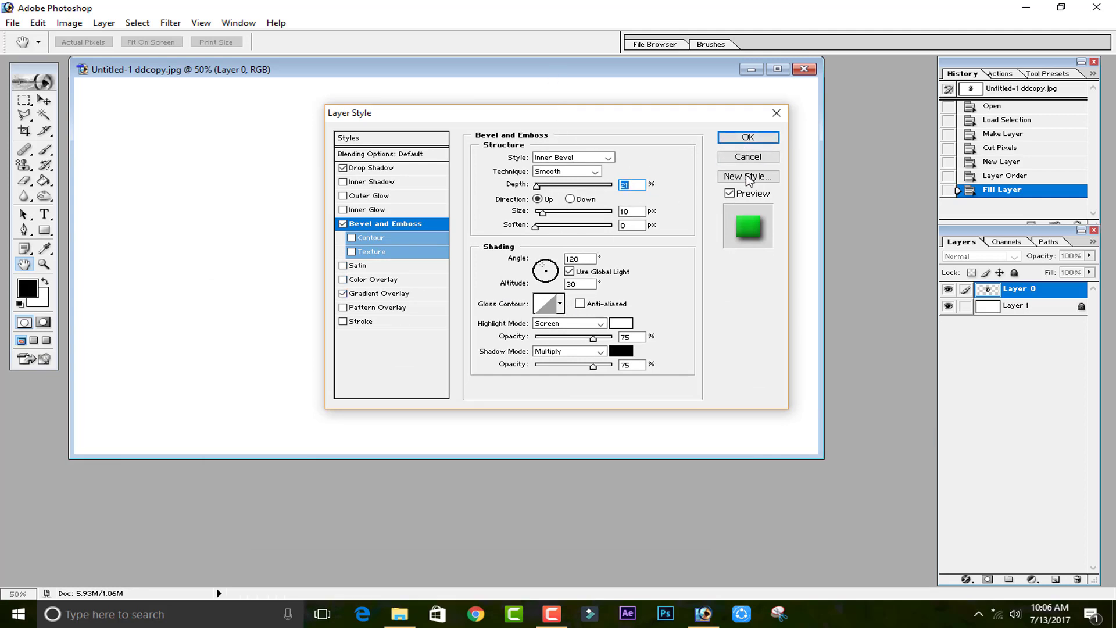
{"action": "left_click", "coordinate": [581, 227]}
{"action": "left_click_drag", "start_coordinate": [533, 115], "coordinate": [766, 186]}
{"action": "left_click_drag", "start_coordinate": [818, 308], "coordinate": [775, 265]}
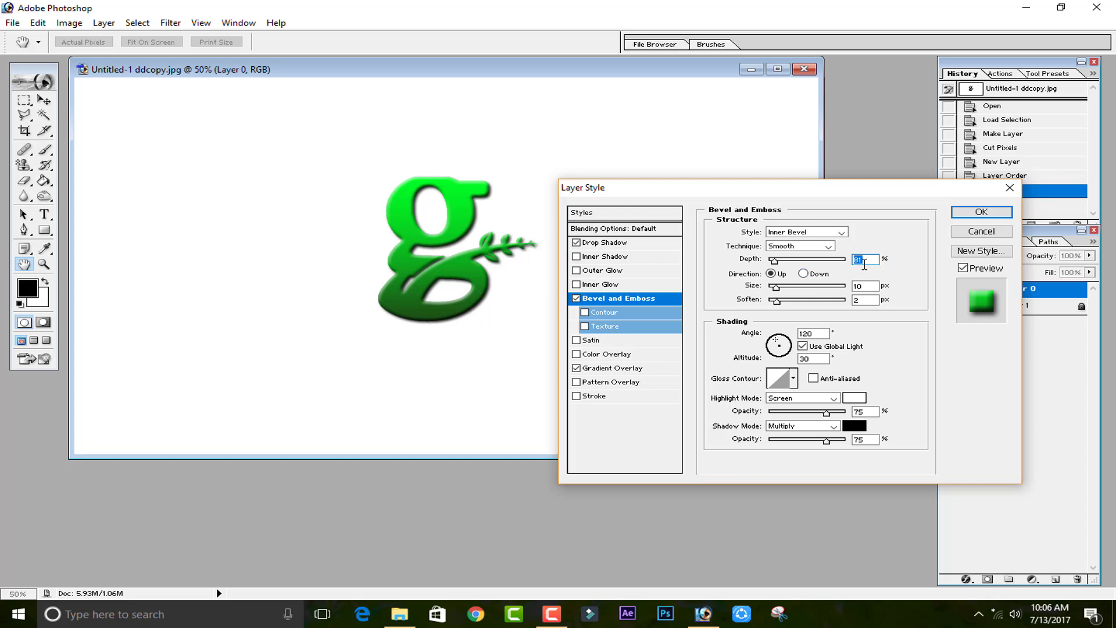
- Try the bevel's Down direction, switch back to Up, set the depth to 40% and apply the layer style
{"action": "left_click", "coordinate": [875, 259]}
{"action": "left_click", "coordinate": [803, 274]}
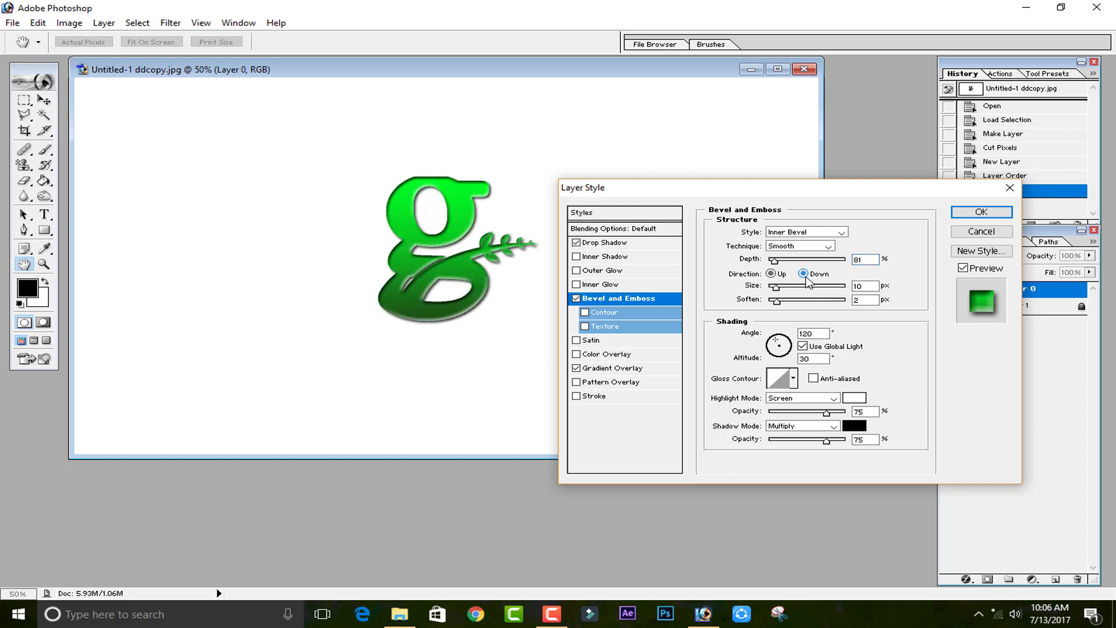
{"action": "left_click", "coordinate": [771, 273]}
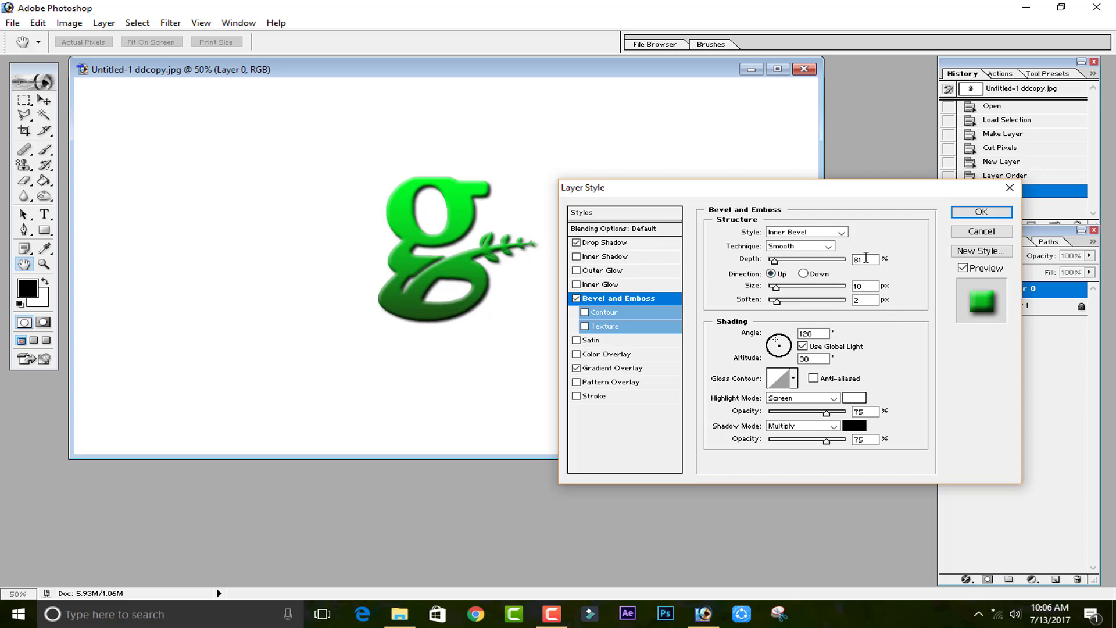
{"action": "left_click_drag", "start_coordinate": [864, 260], "coordinate": [836, 259]}
{"action": "type", "text": "40"}
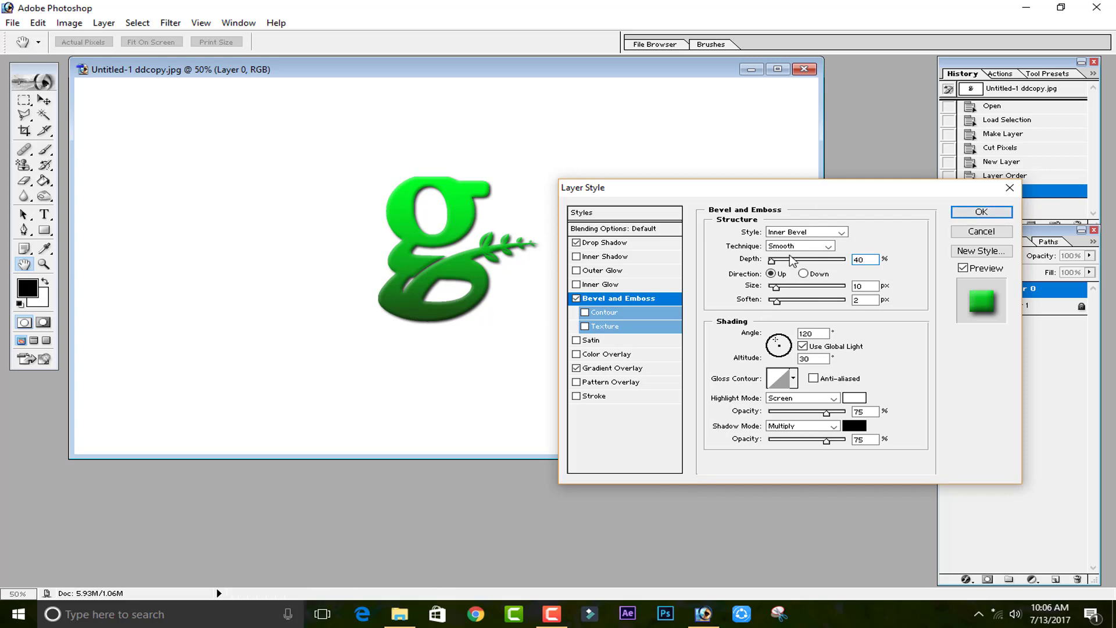
{"action": "left_click", "coordinate": [966, 214]}
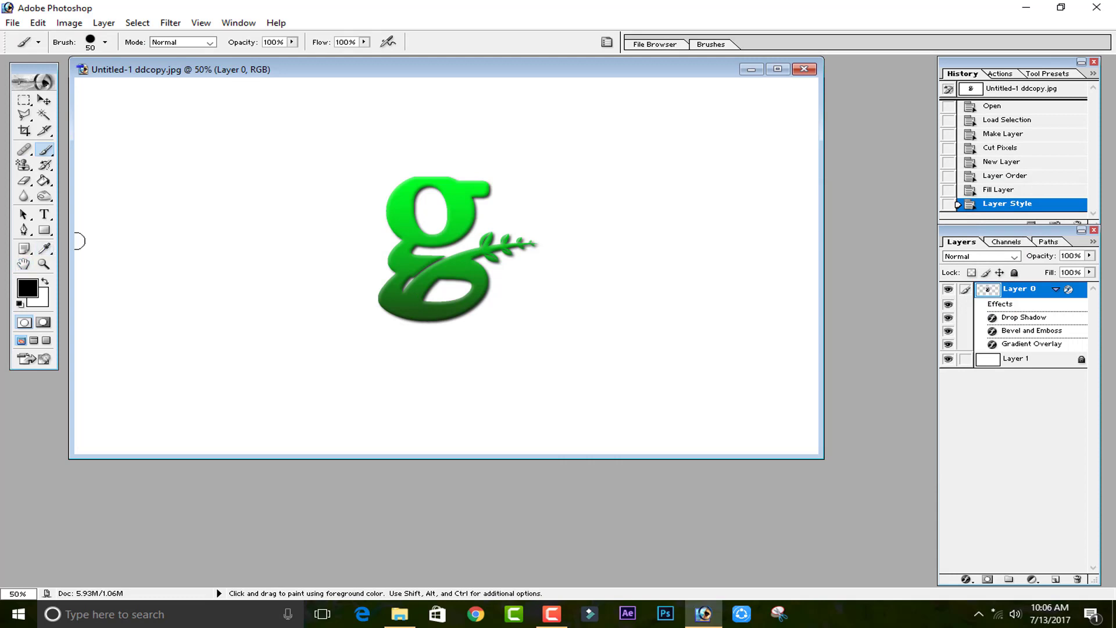
- Collapse Layer 0's effects list and duplicate the white Layer 1 as Layer 1 copy
{"action": "left_click", "coordinate": [1055, 290]}
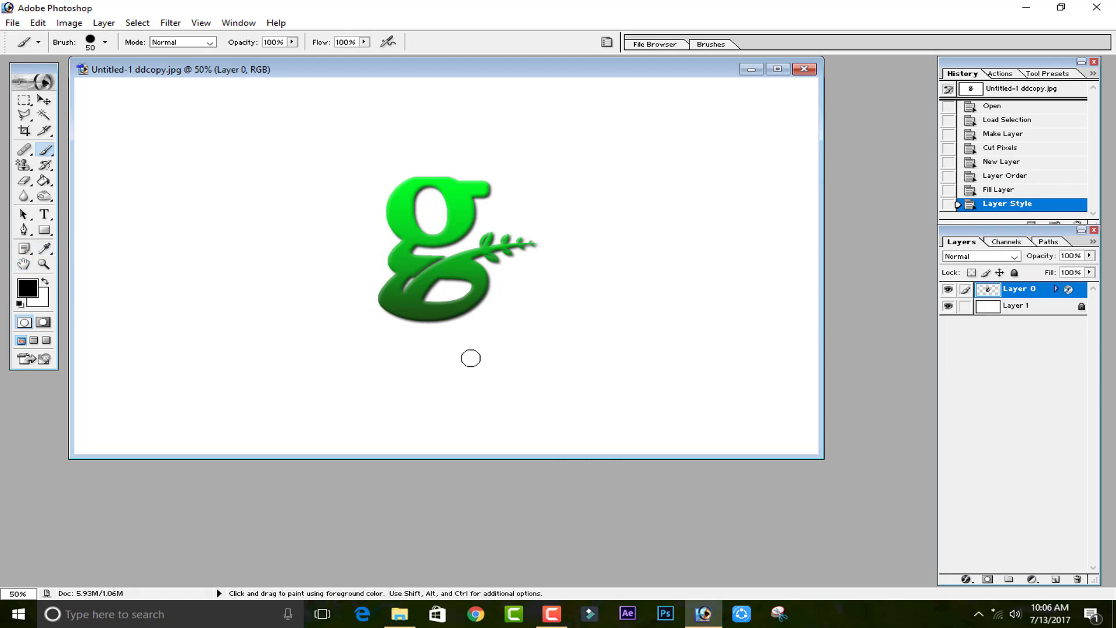
{"action": "right_click", "coordinate": [1023, 314]}
{"action": "left_click", "coordinate": [953, 355]}
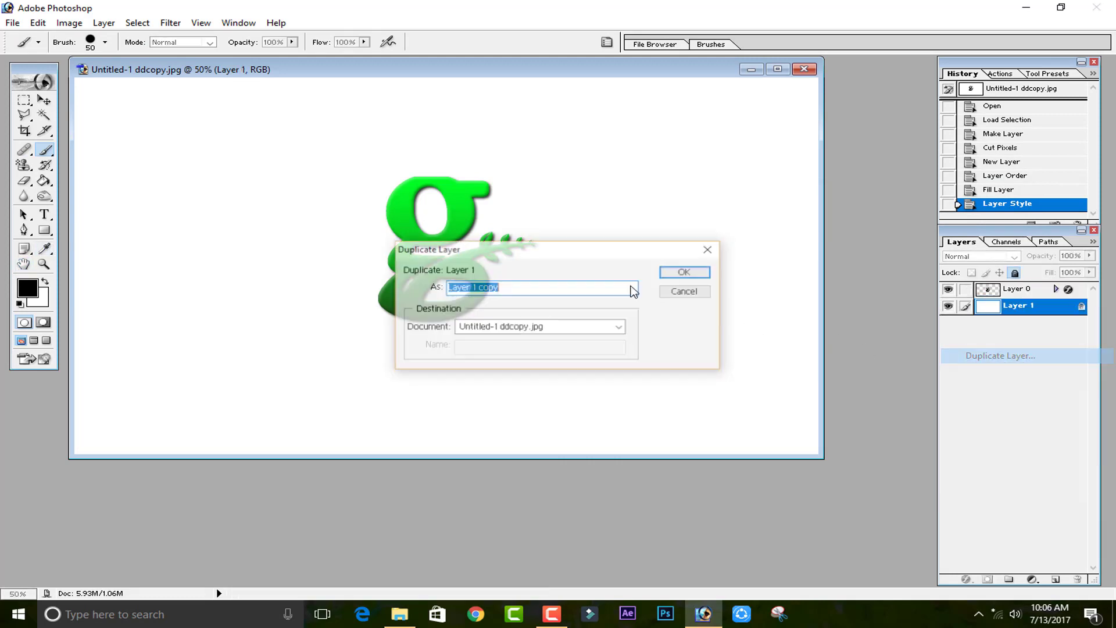
{"action": "left_click", "coordinate": [684, 273]}
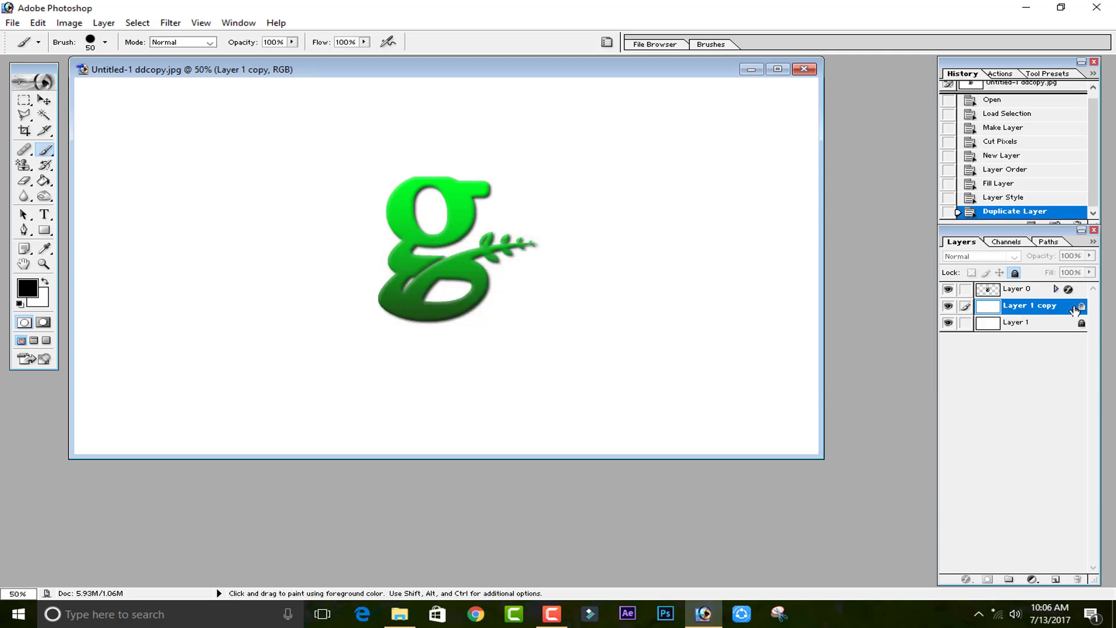
- Undo the layer duplication, then enable a Gradient Overlay on Layer 1 and open its gradient for editing
{"action": "key", "text": "ctrl+z"}
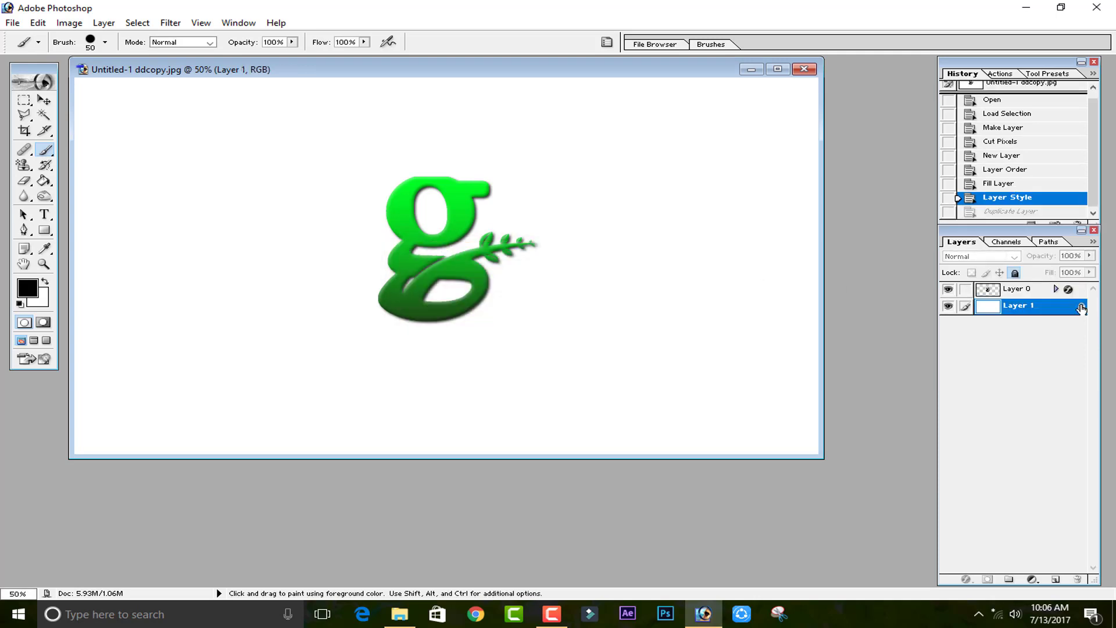
{"action": "right_click", "coordinate": [1025, 305]}
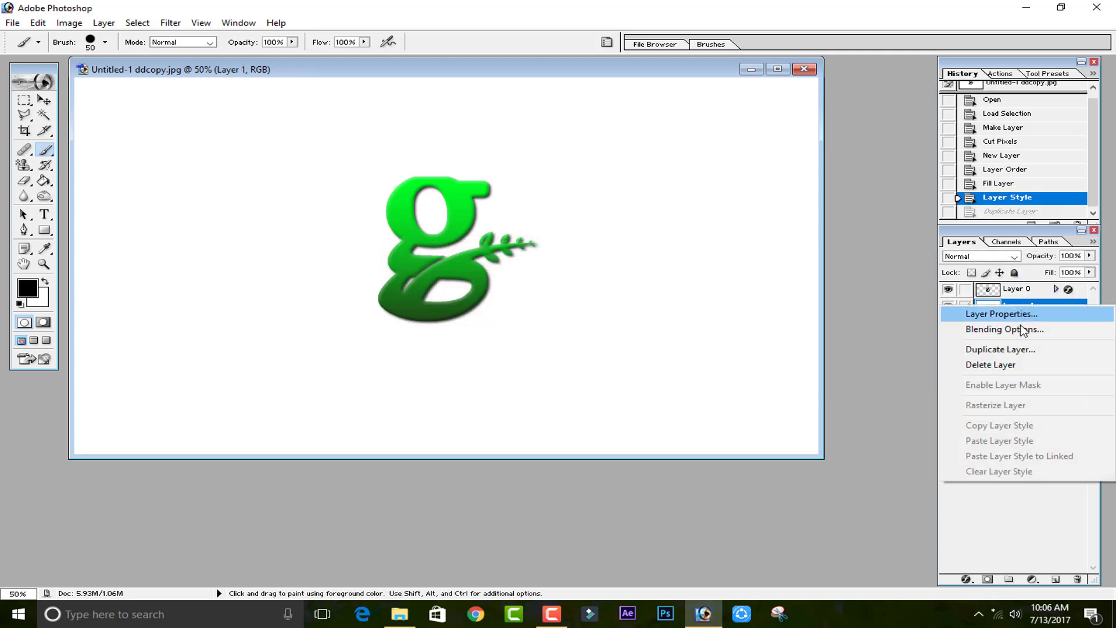
{"action": "left_click", "coordinate": [1017, 331]}
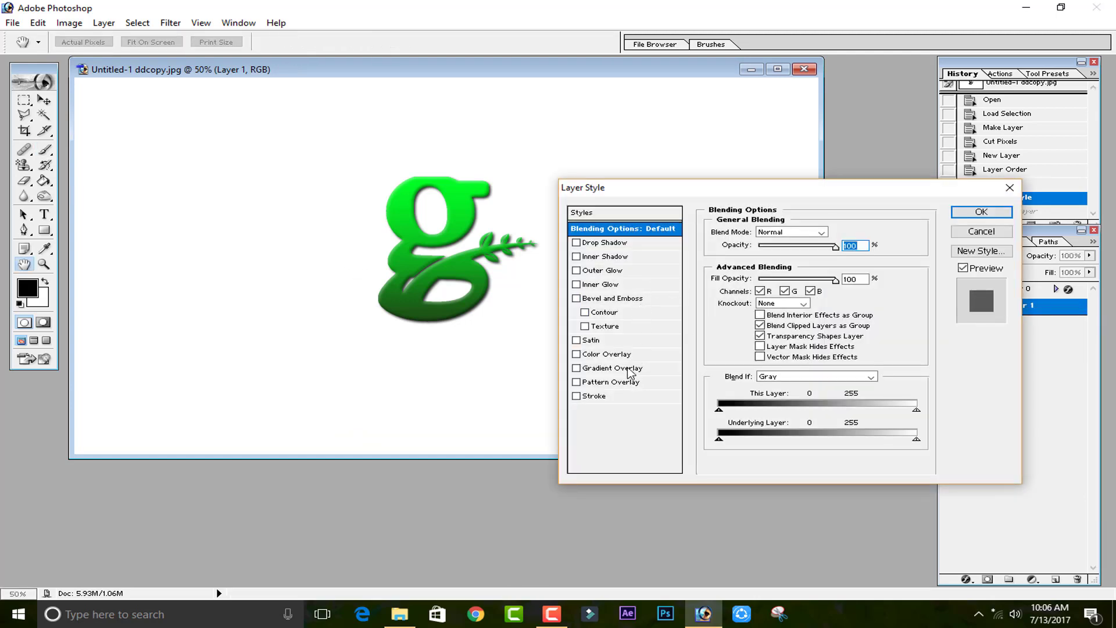
{"action": "left_click", "coordinate": [626, 368]}
{"action": "left_click", "coordinate": [802, 264]}
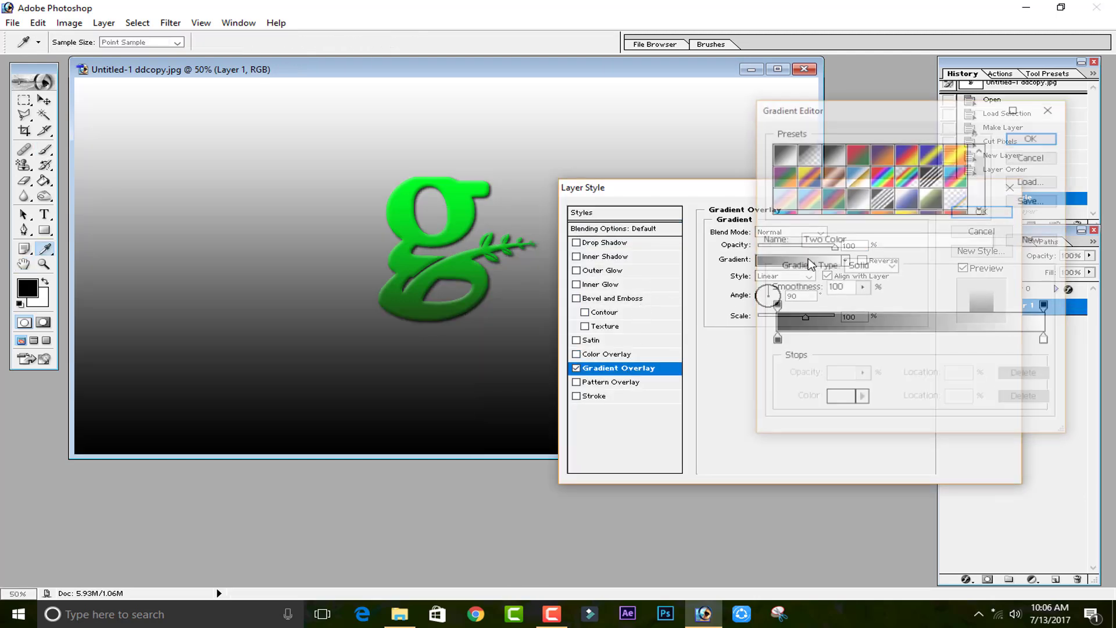
- Colour the background gradient's start stop pale yellow FFFAC3 and its end stop FFFED1, and confirm the gradient
{"action": "double_click", "coordinate": [776, 341]}
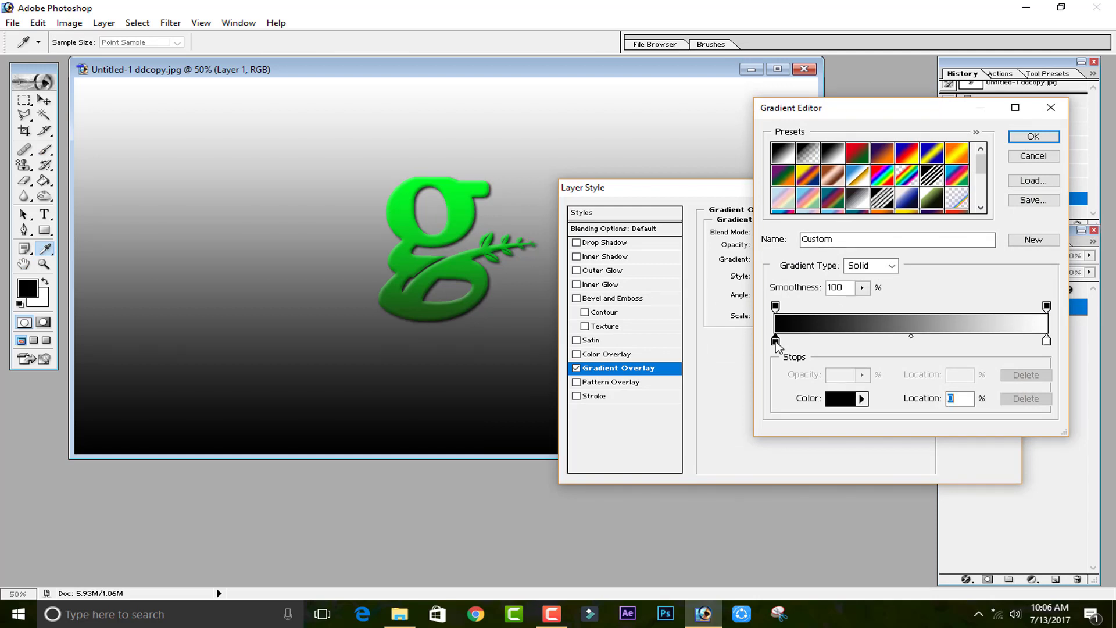
{"action": "left_click", "coordinate": [939, 308]}
{"action": "left_click_drag", "start_coordinate": [848, 218], "coordinate": [767, 120]}
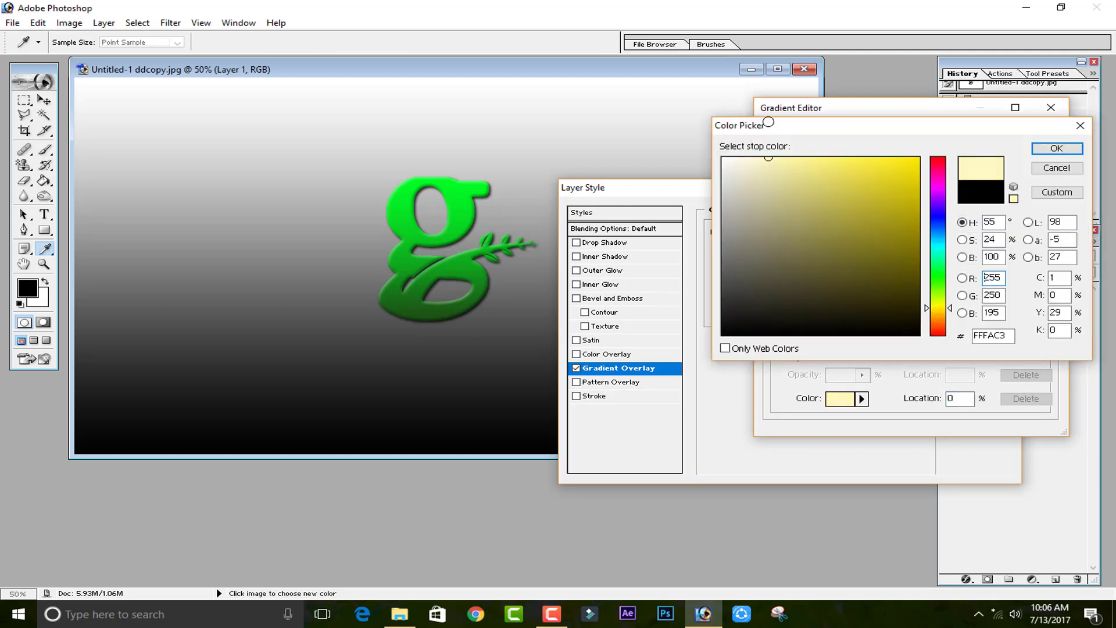
{"action": "left_click", "coordinate": [1075, 149]}
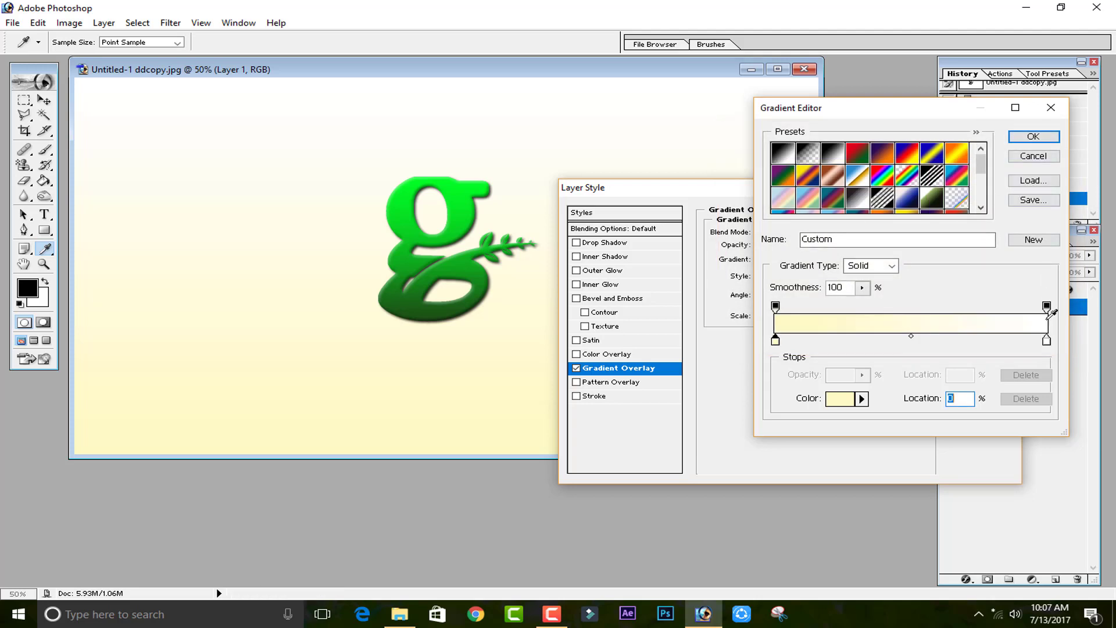
{"action": "double_click", "coordinate": [1046, 340]}
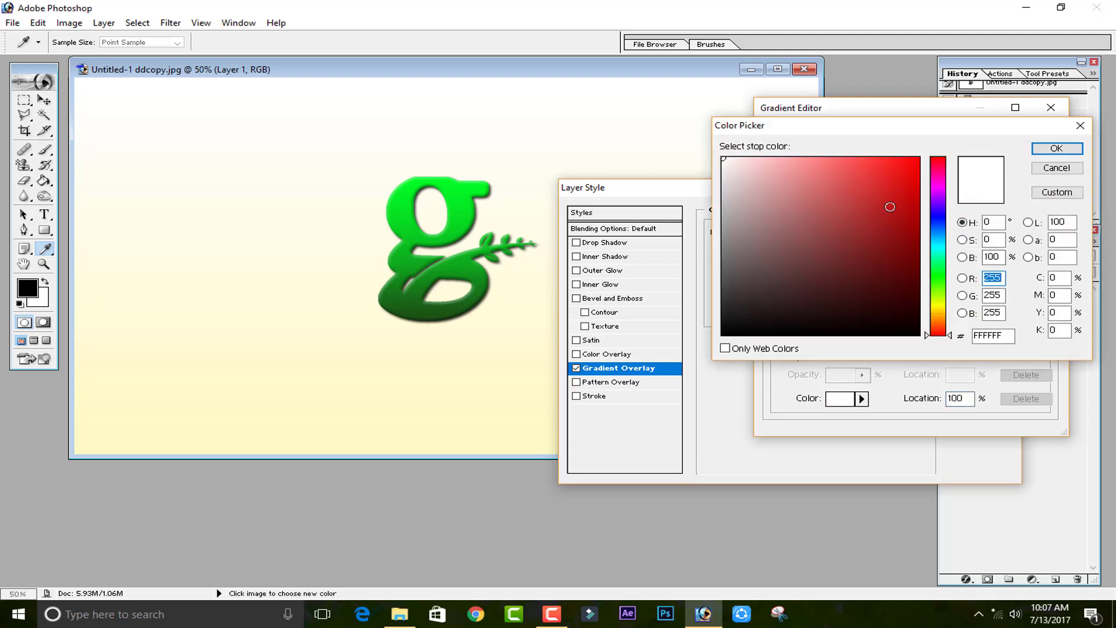
{"action": "mouse_move", "coordinate": [837, 183]}
{"action": "left_mouse_down"}
{"action": "mouse_move", "coordinate": [820, 143]}
{"action": "mouse_move", "coordinate": [779, 124]}
{"action": "mouse_move", "coordinate": [904, 105]}
{"action": "mouse_move", "coordinate": [743, 75]}
{"action": "mouse_move", "coordinate": [759, 75]}
{"action": "left_mouse_up"}
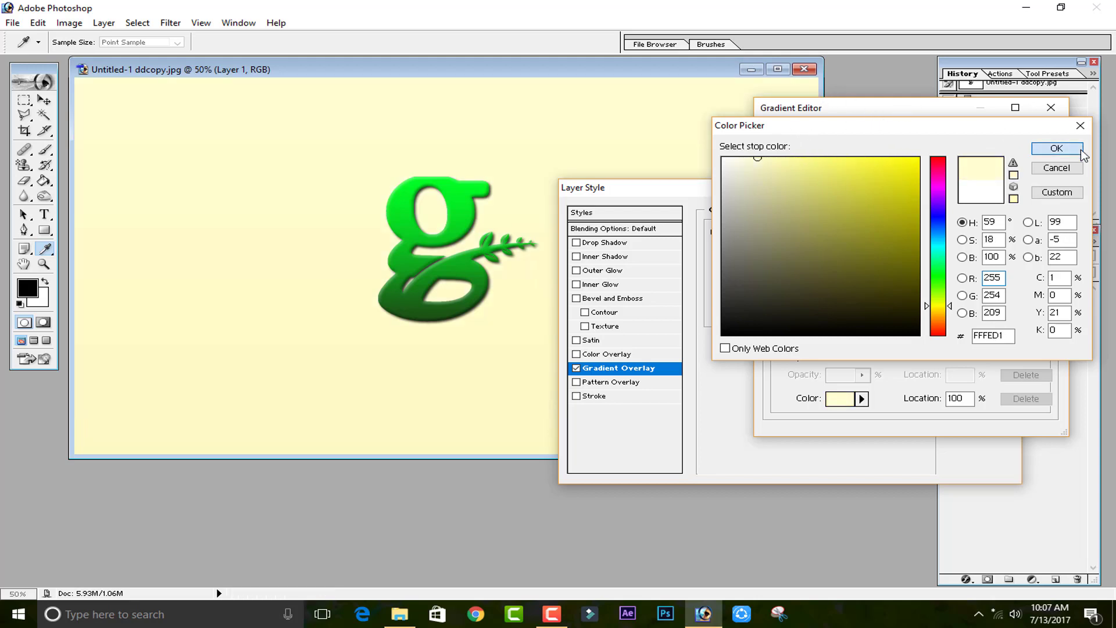
{"action": "left_click", "coordinate": [1078, 149]}
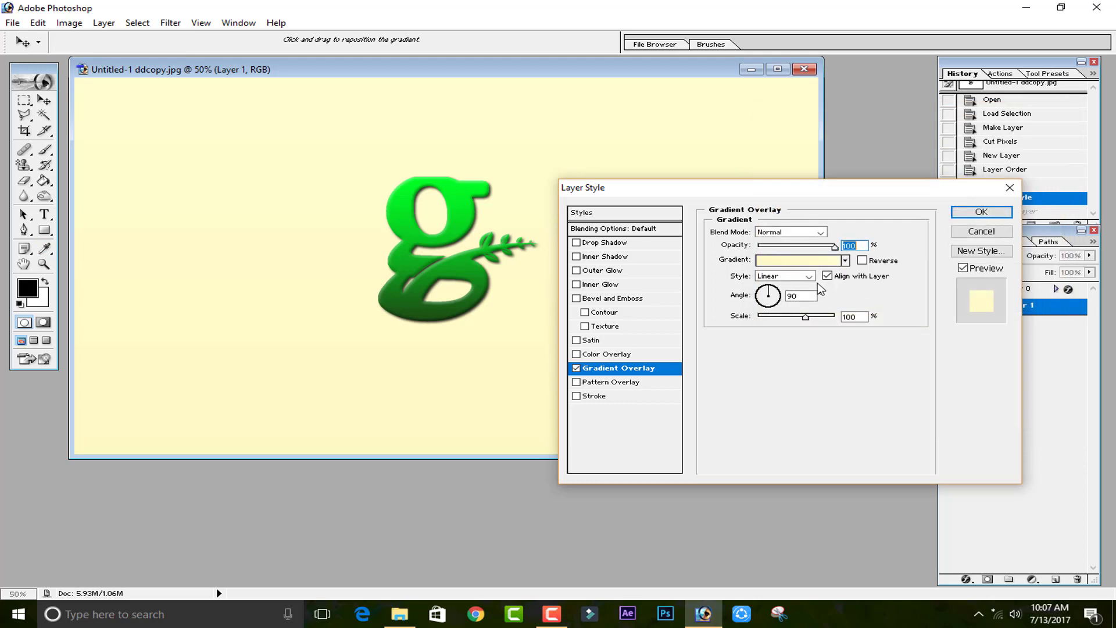
- Make the background gradient Radial and reversed at 150% scale, lower its opacity slightly and apply the layer style
{"action": "left_click", "coordinate": [809, 277]}
{"action": "left_click", "coordinate": [801, 294]}
{"action": "left_click", "coordinate": [861, 261]}
{"action": "left_click_drag", "start_coordinate": [832, 316], "coordinate": [864, 313]}
{"action": "left_click", "coordinate": [788, 247]}
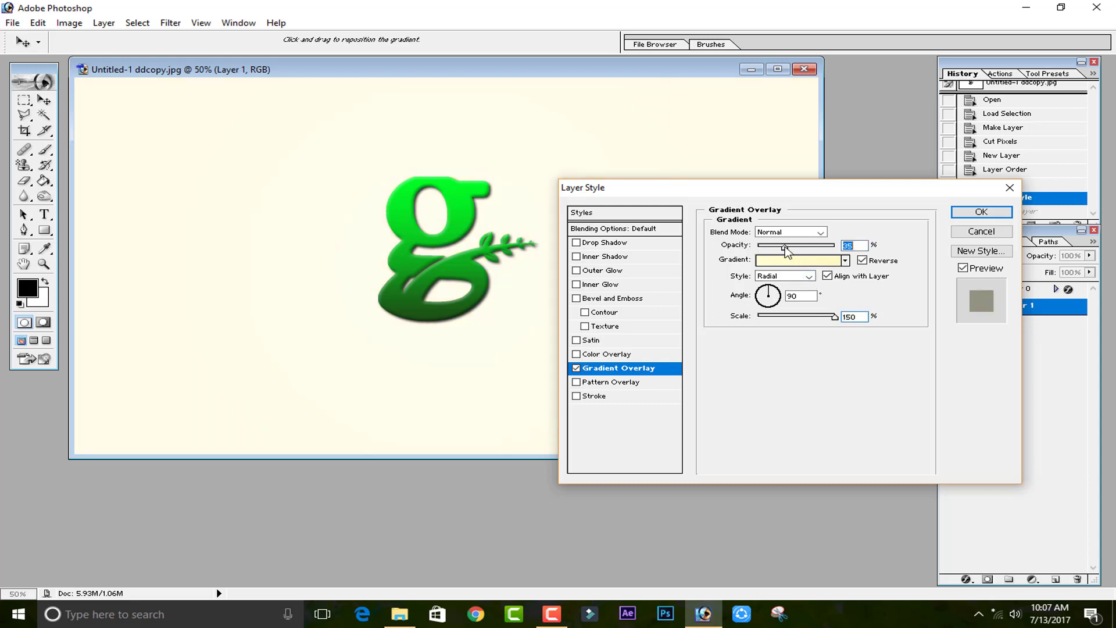
{"action": "left_click_drag", "start_coordinate": [807, 251], "coordinate": [831, 249]}
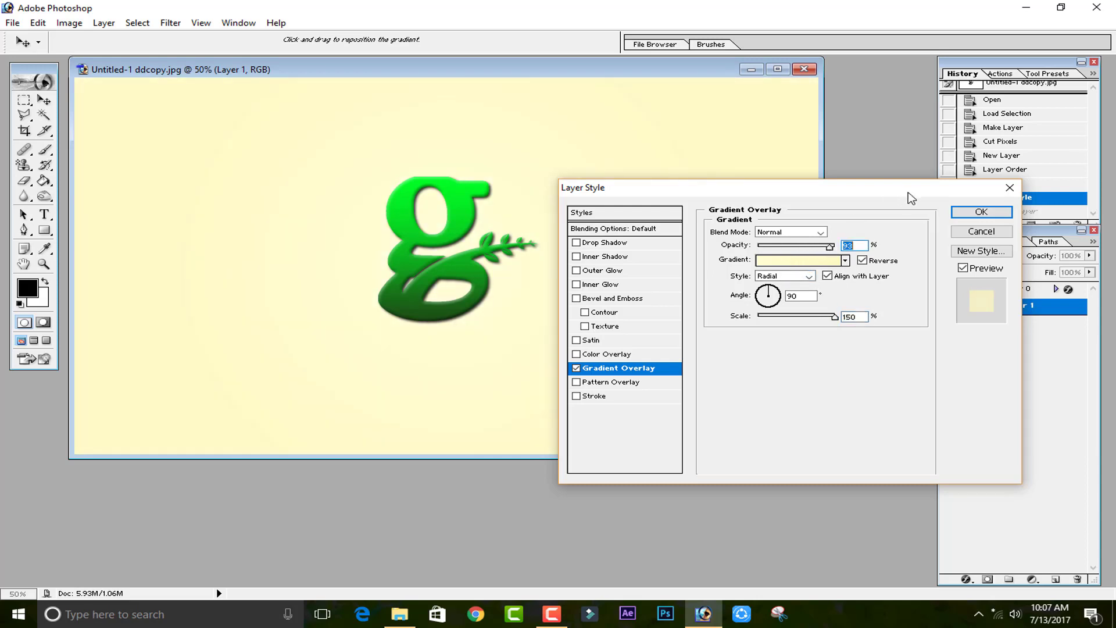
{"action": "left_click", "coordinate": [981, 212]}
{"action": "key", "text": "b"}
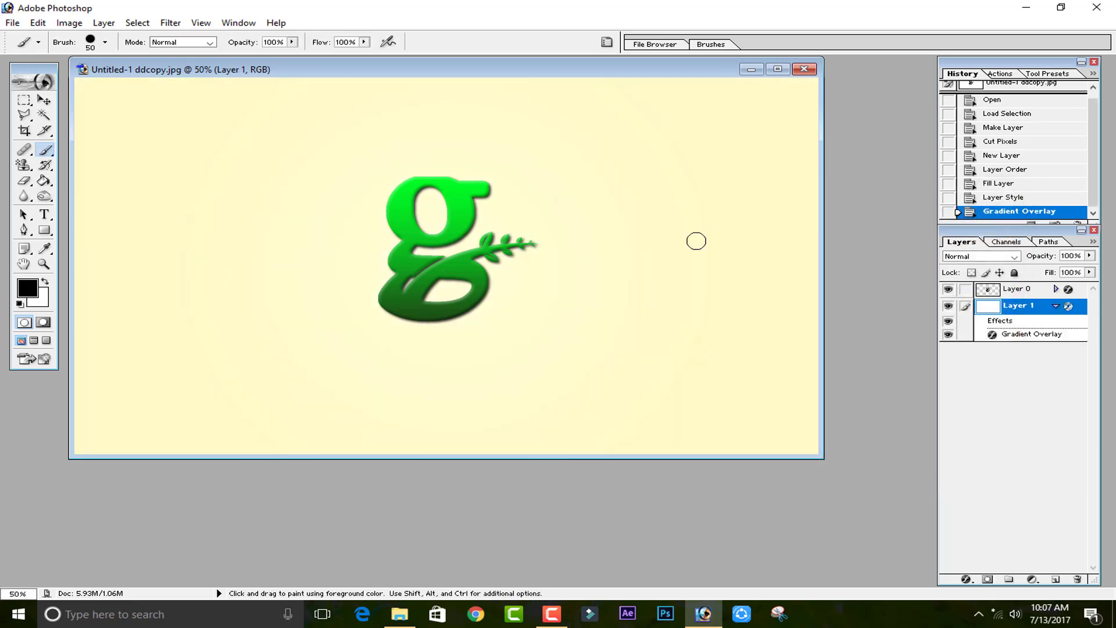
- Collapse Layer 1's effects, add a new layer above it and start a 72 pt text line below the logo
{"action": "left_click", "coordinate": [1056, 306]}
{"action": "left_click", "coordinate": [1055, 580]}
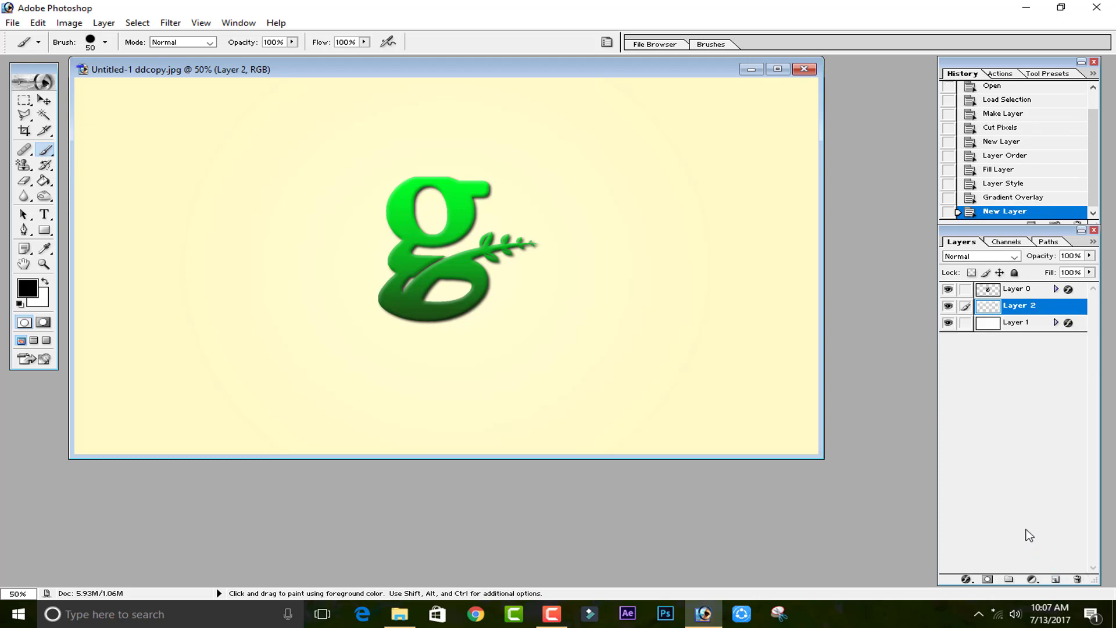
{"action": "left_click", "coordinate": [44, 214]}
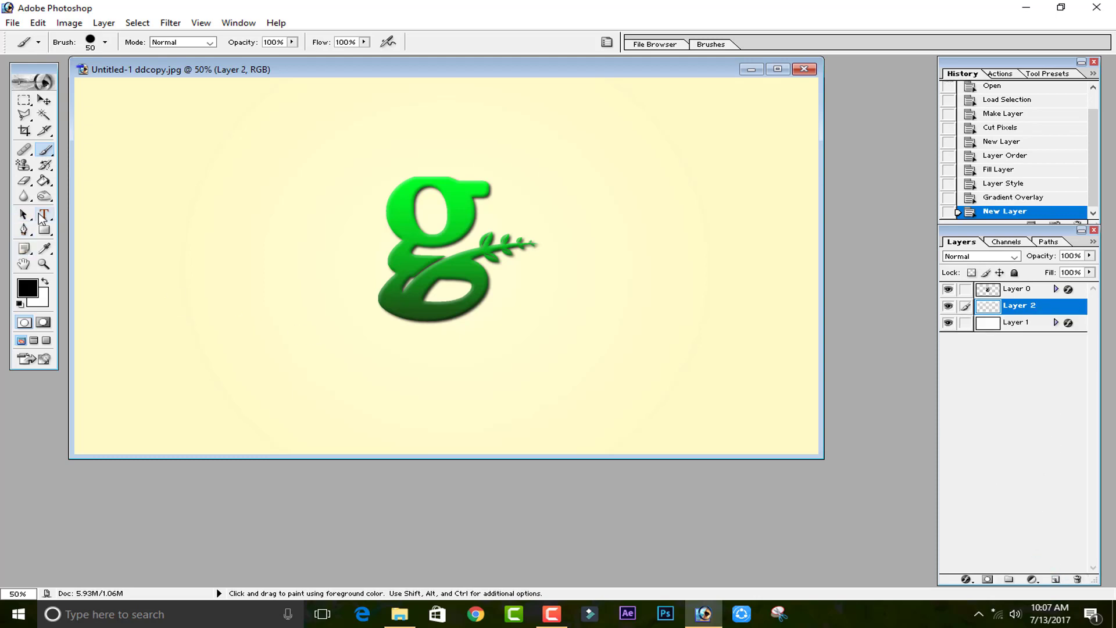
{"action": "left_click", "coordinate": [314, 372]}
{"action": "left_click", "coordinate": [309, 42]}
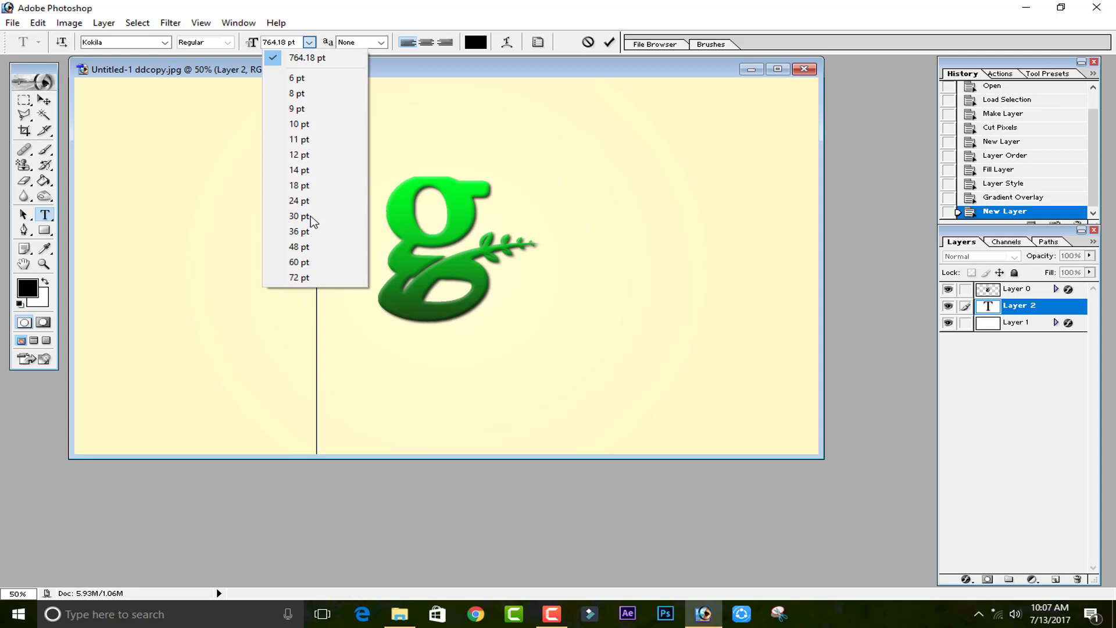
{"action": "left_click", "coordinate": [311, 277]}
- Enter the text "Green Lover" with a capital G and L
{"action": "type", "text": "green"}
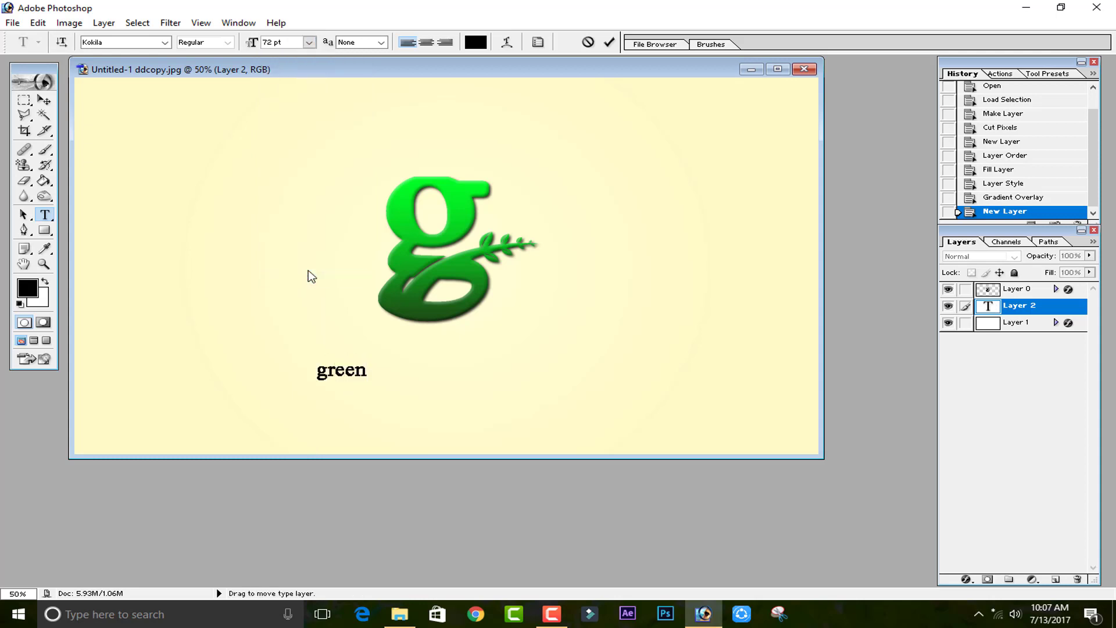
{"action": "type", "text": " Love"}
{"action": "key", "text": "Left"}
{"action": "key", "text": "Left"}
{"action": "key", "text": "Left"}
{"action": "key", "text": "BackSpace"}
{"action": "type", "text": "G"}
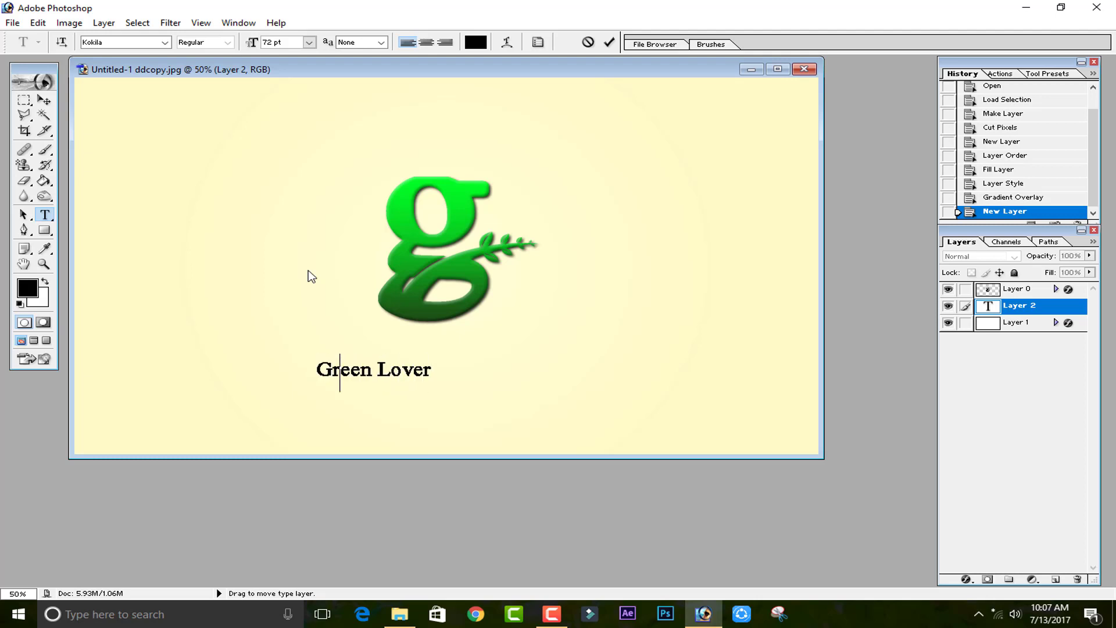
{"action": "key", "text": "Right"}
{"action": "key", "text": "Right"}
{"action": "key", "text": "Right"}
{"action": "key", "text": "Right"}
{"action": "key", "text": "Right"}
{"action": "key", "text": "Right"}
{"action": "key", "text": "Right"}
{"action": "key", "text": "Right"}
- Recolour the whole Green Lover text with the dark green 186717 sampled from the logo and commit the text
{"action": "triple_click", "coordinate": [351, 372]}
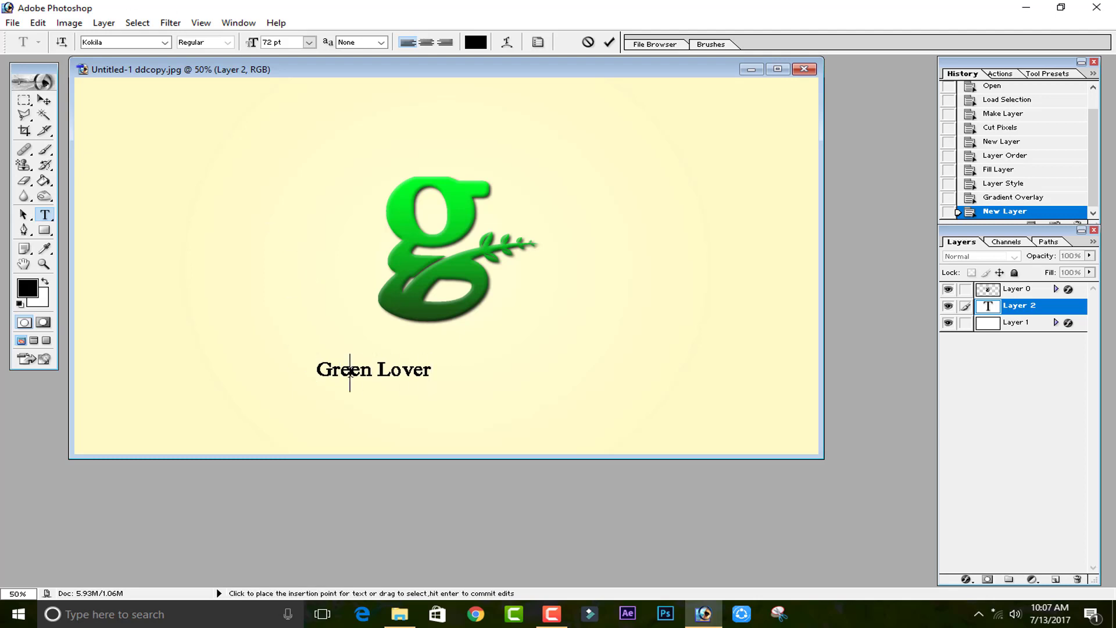
{"action": "left_click", "coordinate": [37, 289]}
{"action": "left_click", "coordinate": [407, 300]}
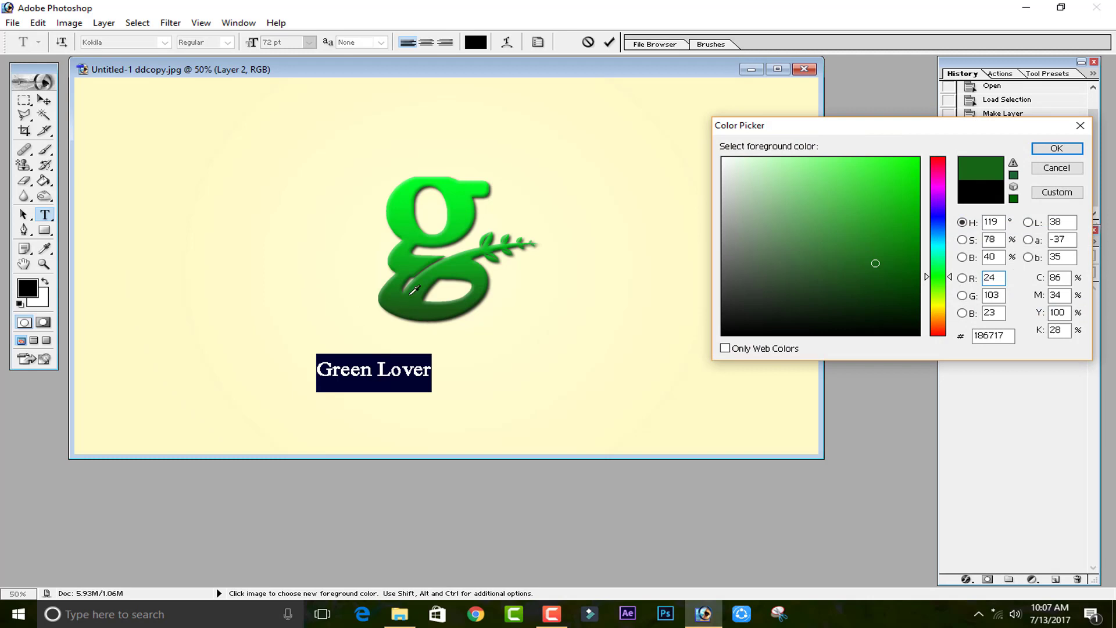
{"action": "left_click", "coordinate": [1056, 148]}
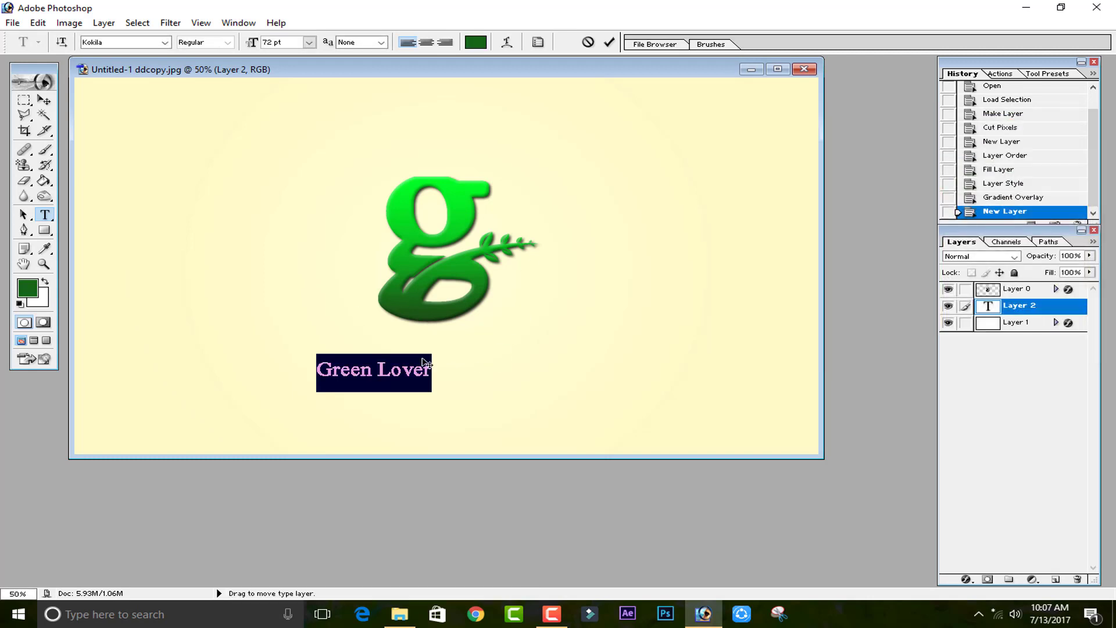
{"action": "left_click", "coordinate": [609, 42]}
- Scale the Green Lover text to about 320% with Free Transform and place it beneath the logo
{"action": "key", "text": "ctrl+t"}
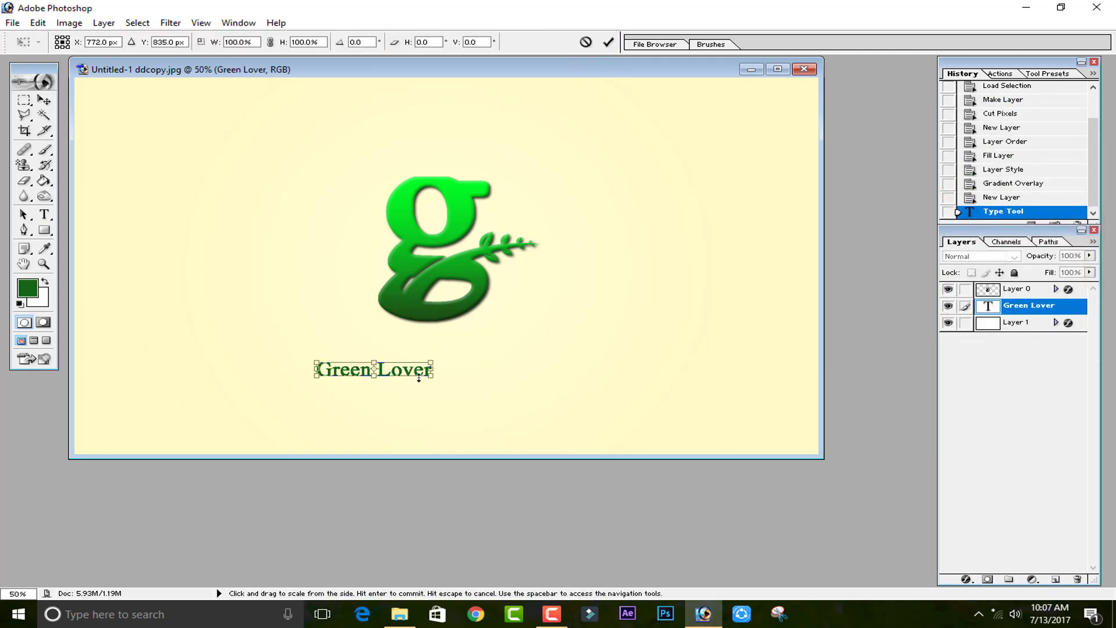
{"action": "left_click_drag", "start_coordinate": [431, 378], "coordinate": [551, 410]}
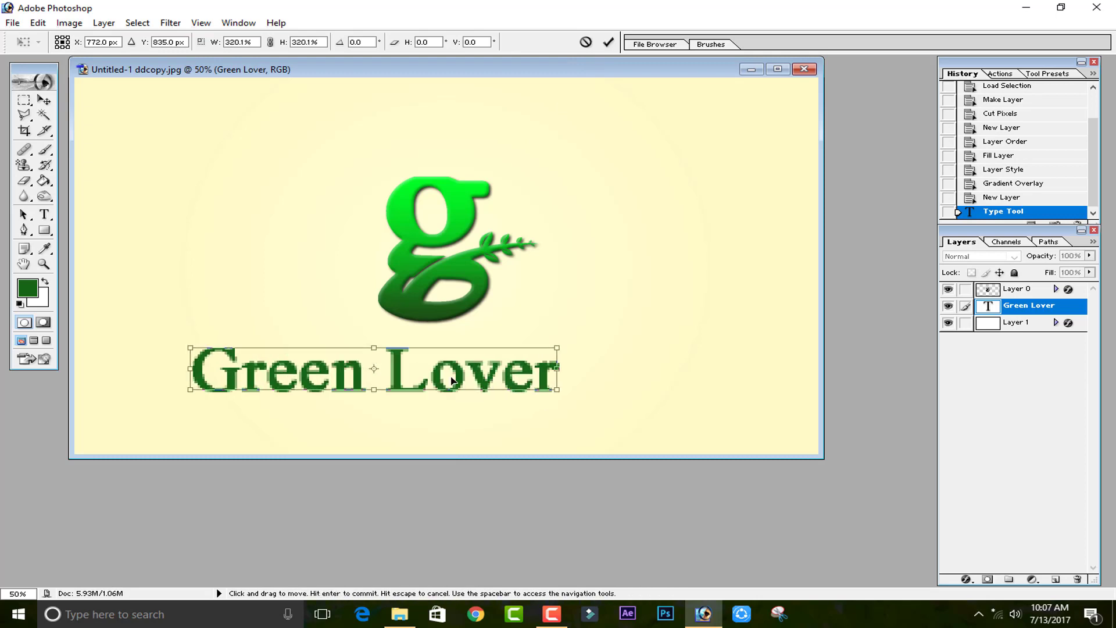
{"action": "left_click_drag", "start_coordinate": [453, 379], "coordinate": [539, 384]}
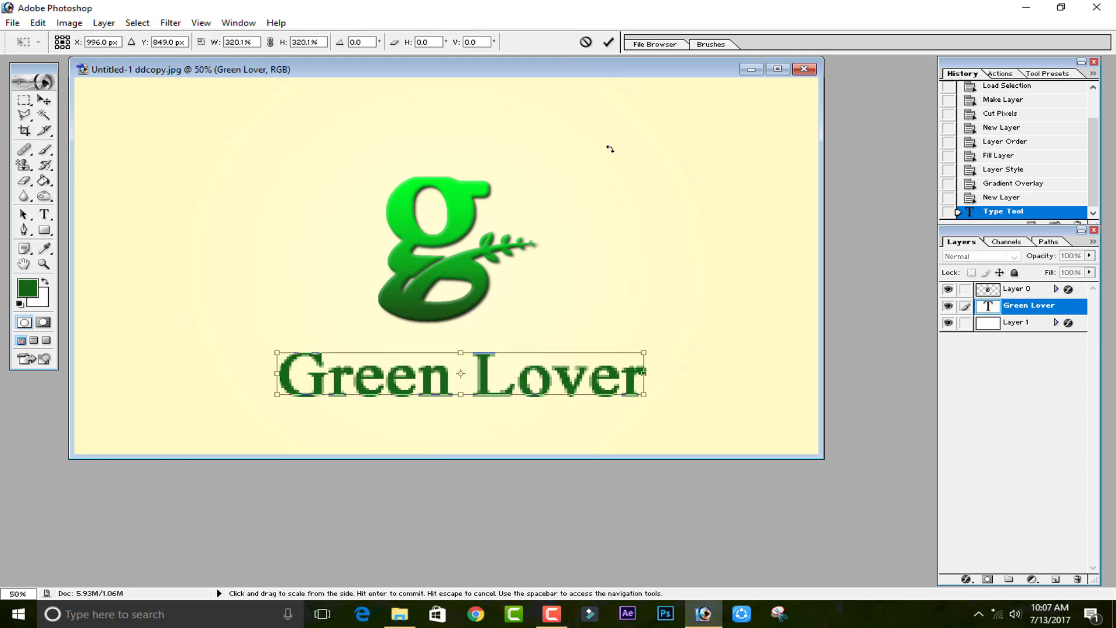
{"action": "left_click", "coordinate": [608, 42]}
- Add a Gradient Overlay to the Green Lover layer and sample the logo's dark green for the gradient's start stop
{"action": "right_click", "coordinate": [1010, 306]}
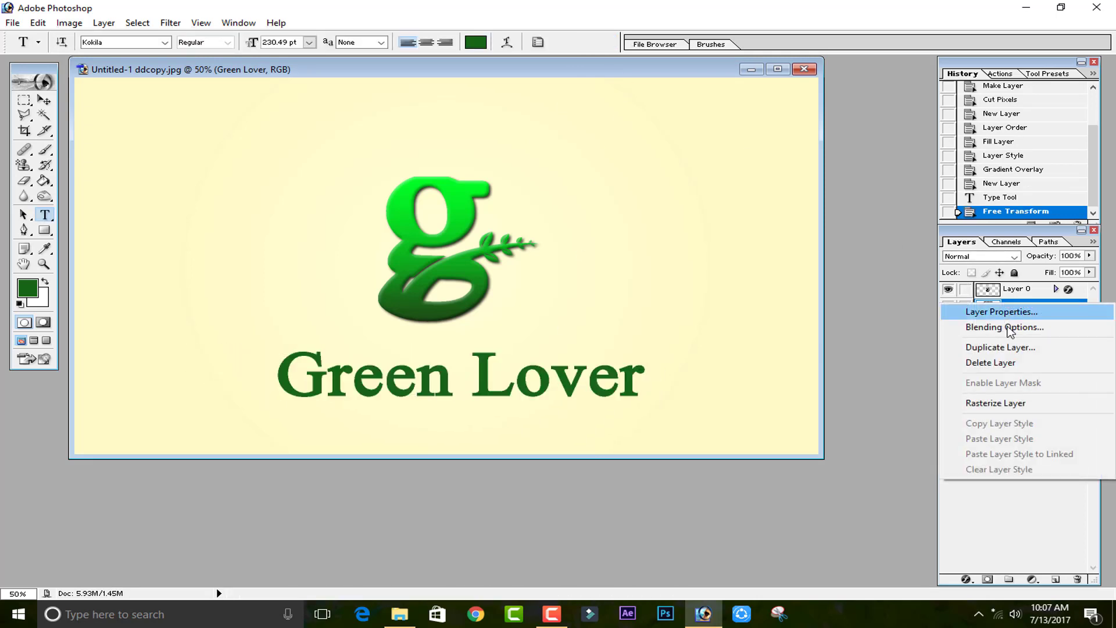
{"action": "left_click", "coordinate": [1014, 327]}
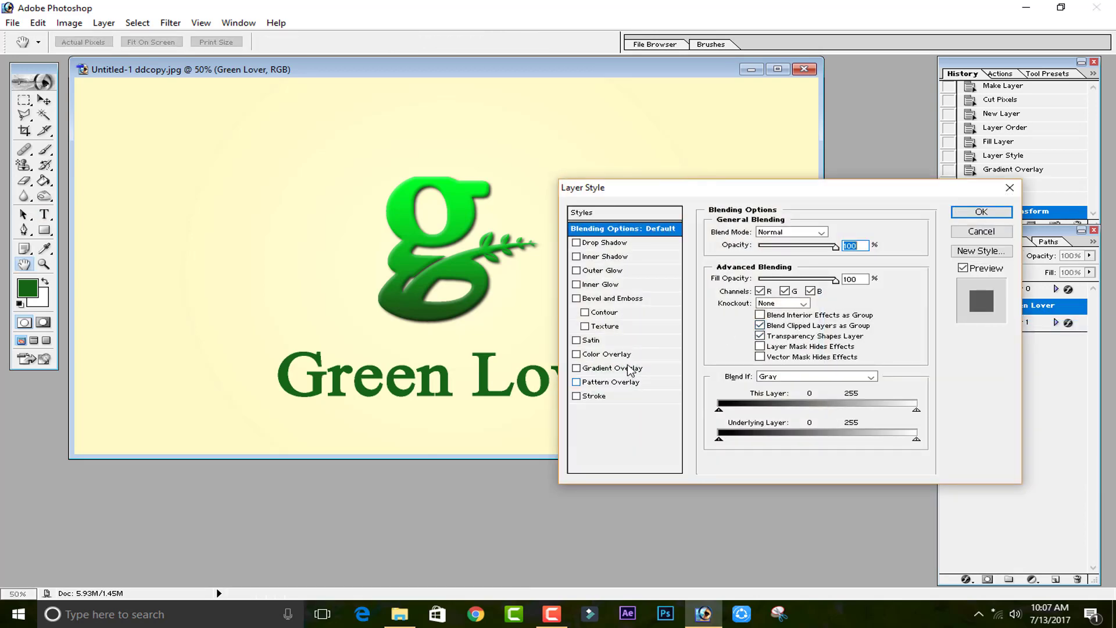
{"action": "left_click", "coordinate": [630, 369]}
{"action": "left_click", "coordinate": [776, 259]}
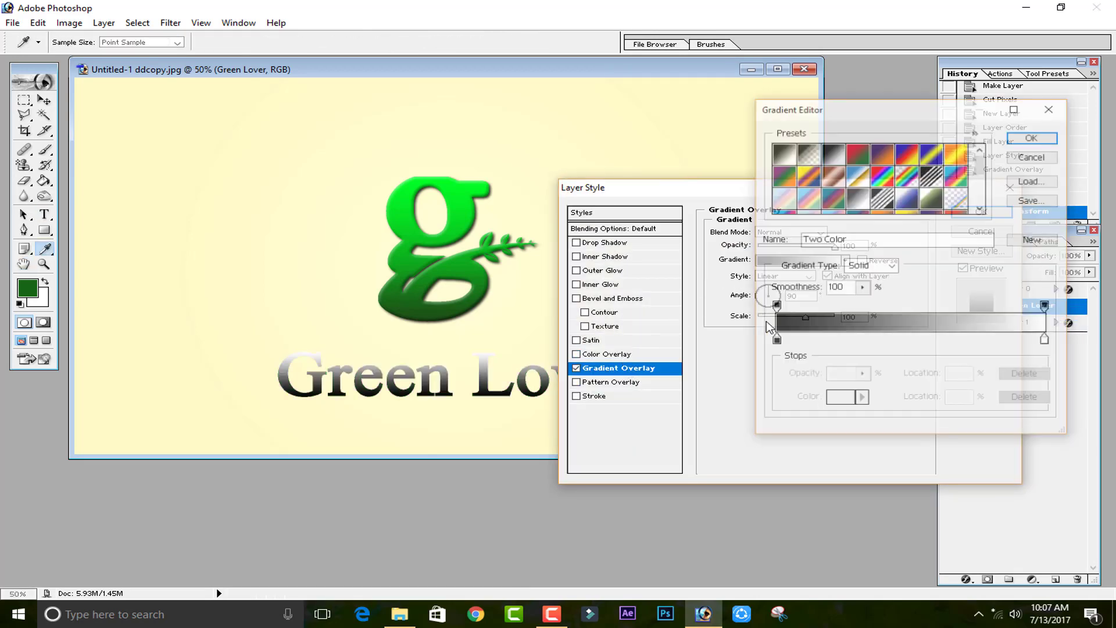
{"action": "double_click", "coordinate": [775, 342]}
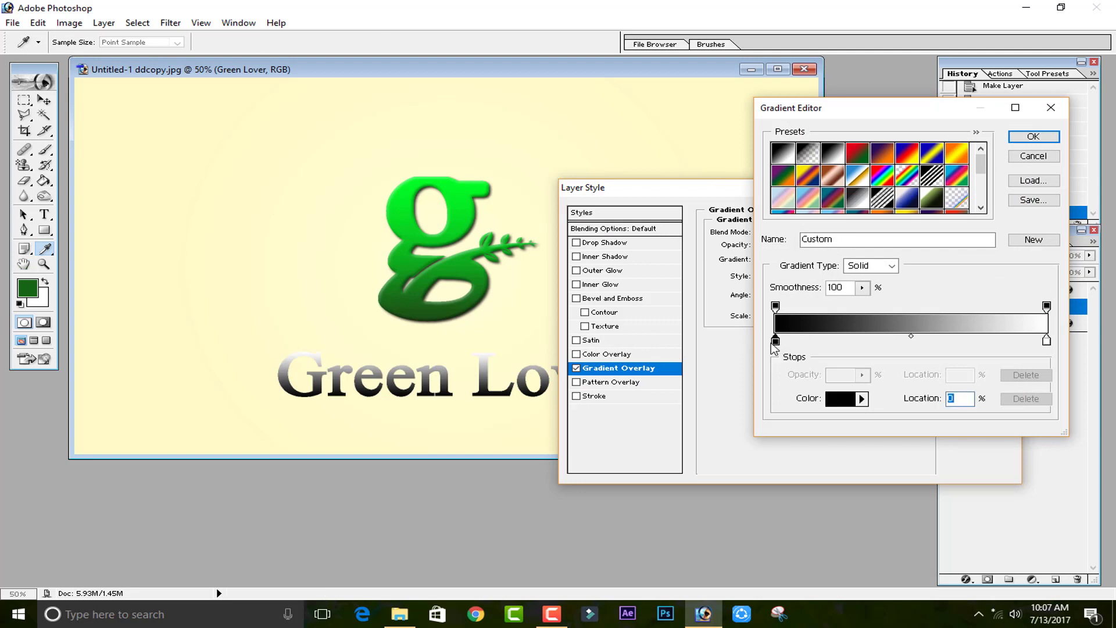
{"action": "left_click", "coordinate": [435, 310]}
{"action": "left_click", "coordinate": [1056, 149]}
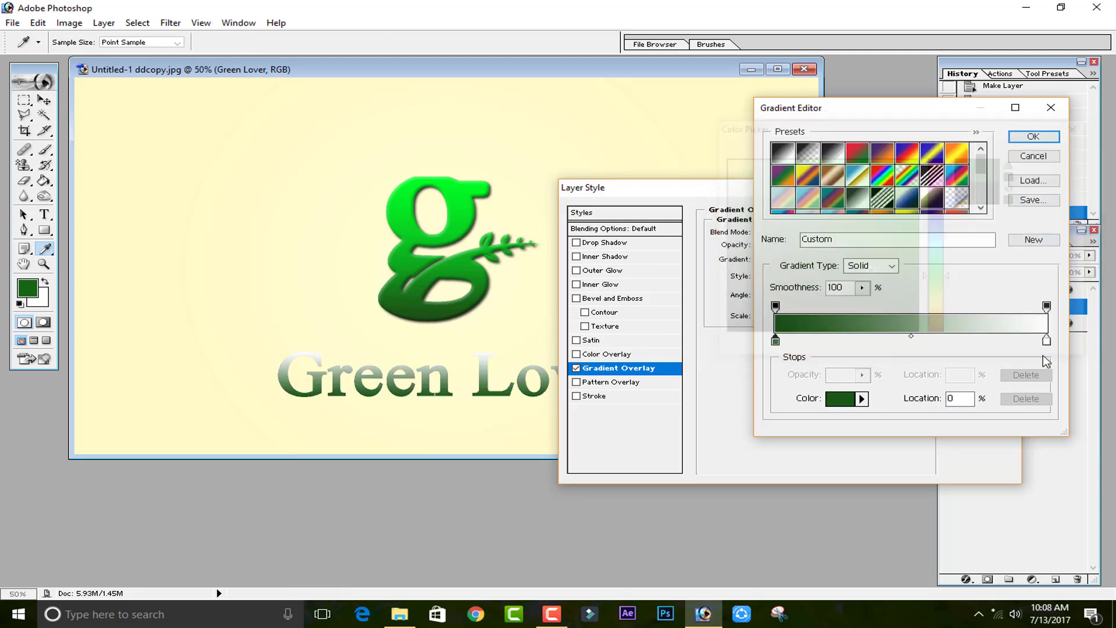
- Sample the logo's bright green for the text gradient's end stop and confirm the gradient
{"action": "left_click", "coordinate": [1046, 340]}
{"action": "double_click", "coordinate": [1046, 342]}
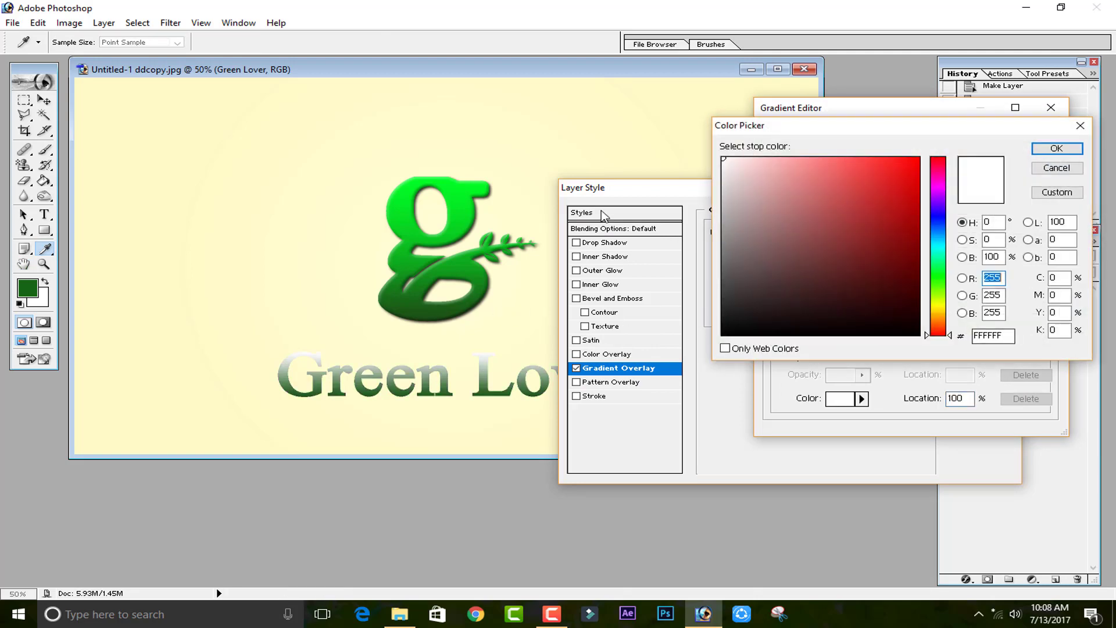
{"action": "left_click", "coordinate": [464, 183]}
{"action": "left_click", "coordinate": [1056, 148]}
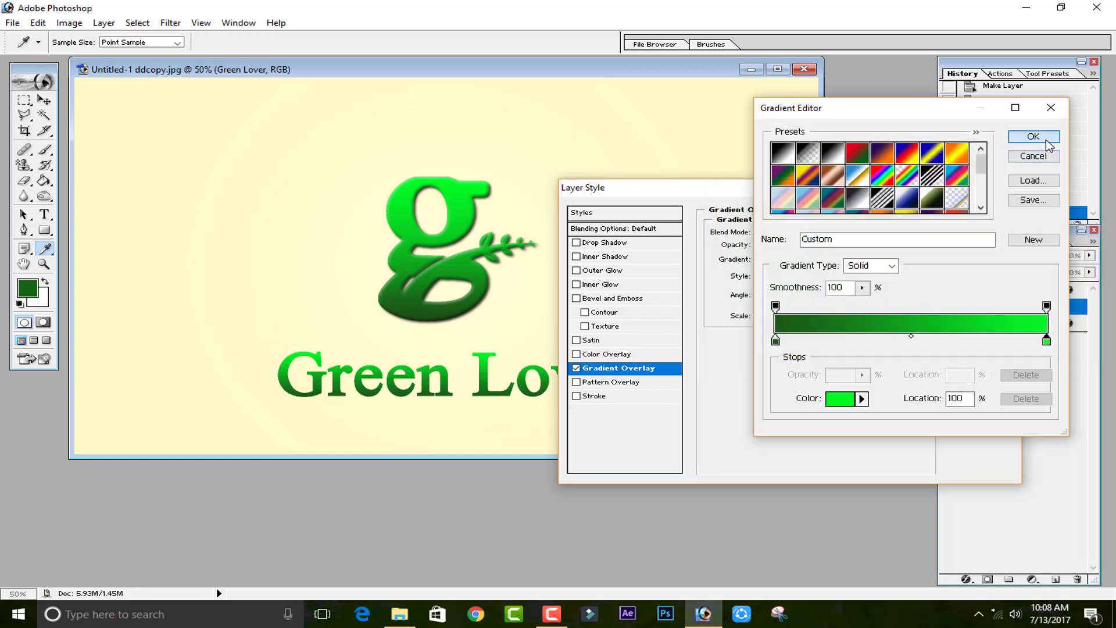
{"action": "left_click", "coordinate": [1046, 141]}
- Add a default Drop Shadow and Bevel and Emboss to the Green Lover text and apply the layer style
{"action": "left_click", "coordinate": [602, 244]}
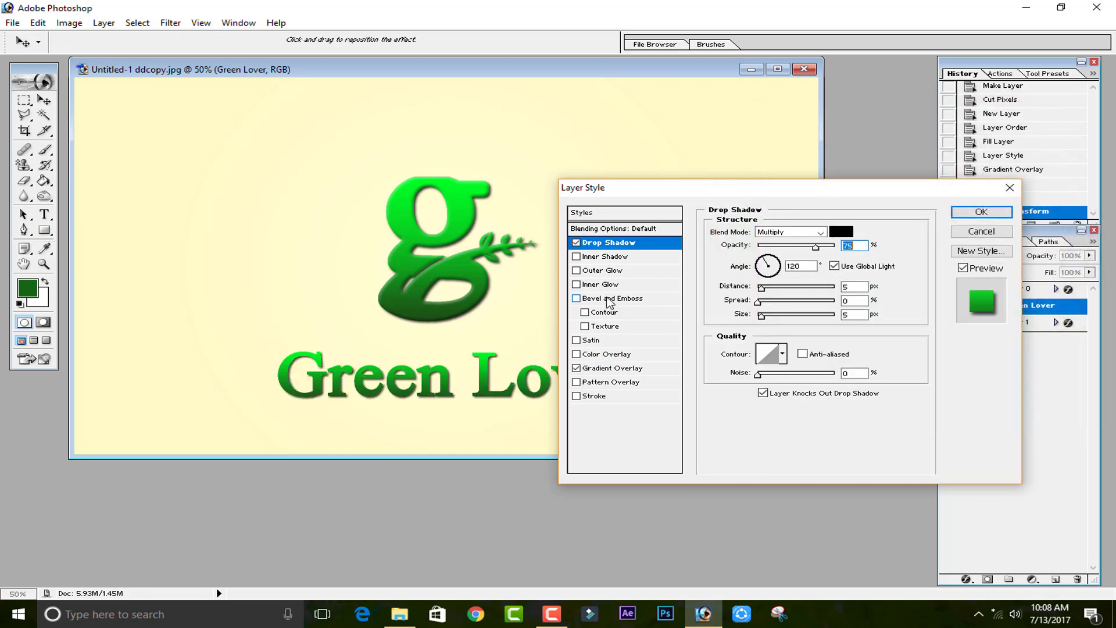
{"action": "left_click", "coordinate": [605, 298]}
{"action": "left_click", "coordinate": [982, 212]}
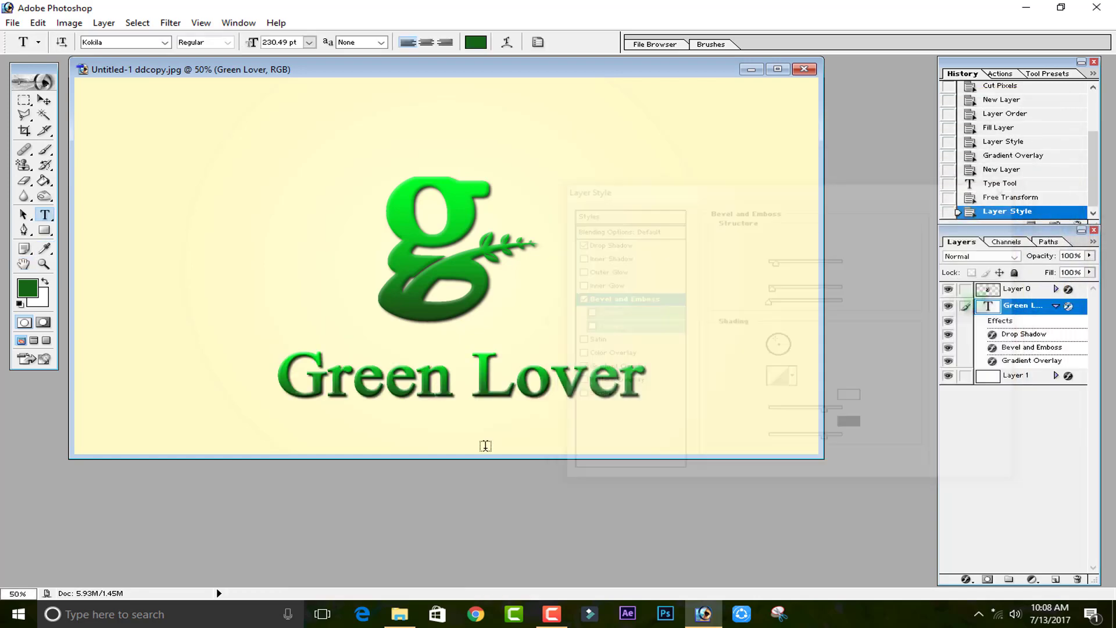
- Move the Green Lover text slightly up and to the left, closer beneath the logo
{"action": "left_click", "coordinate": [46, 101]}
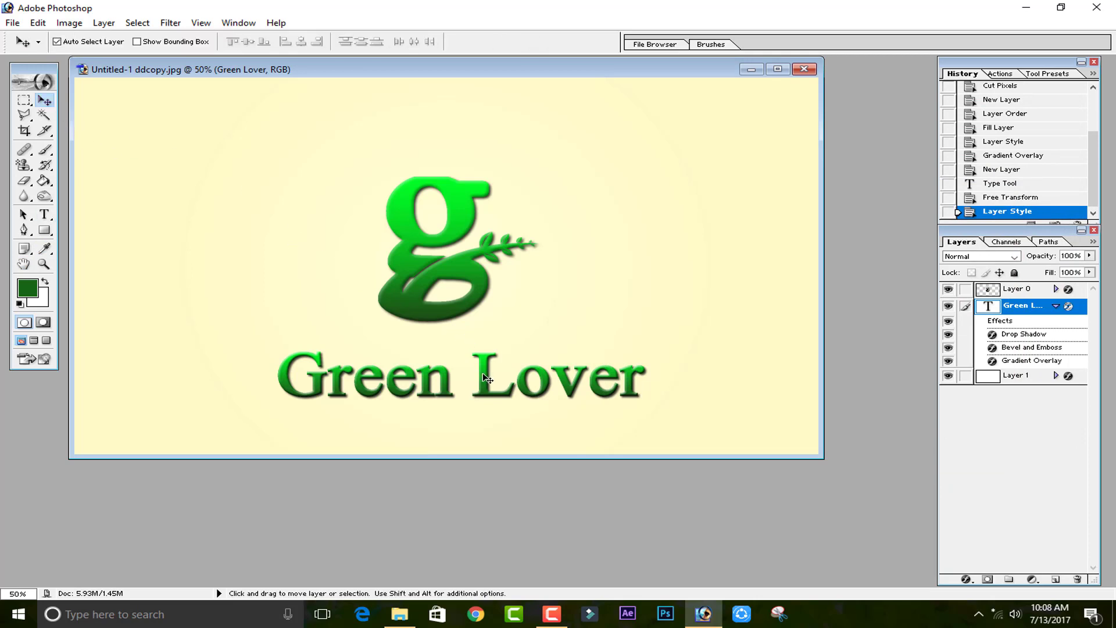
{"action": "left_click_drag", "start_coordinate": [487, 379], "coordinate": [458, 365]}
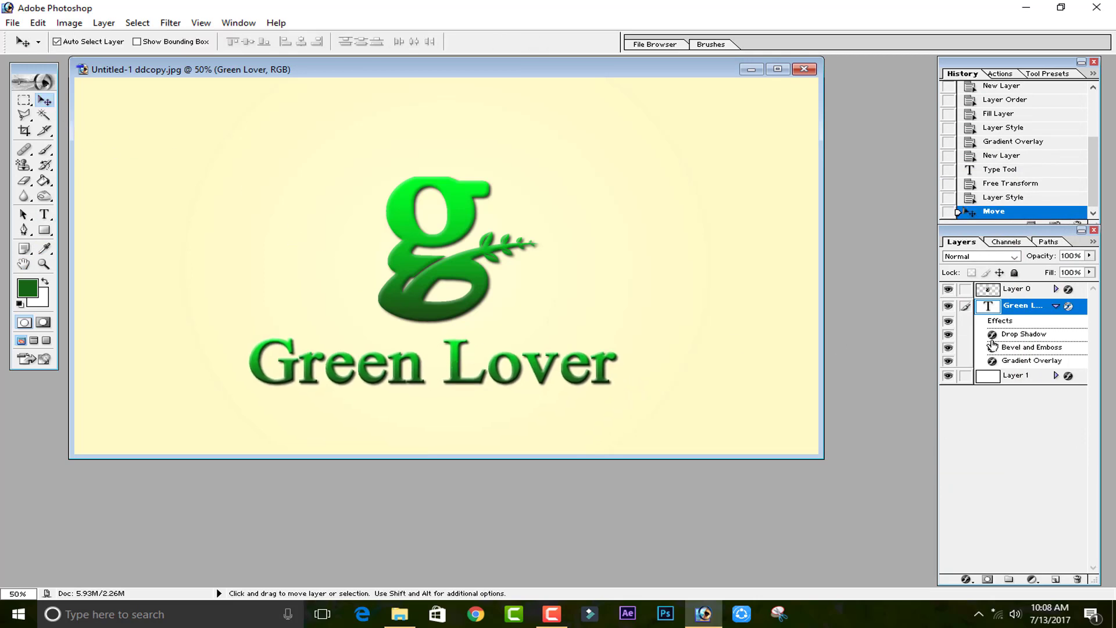
- Link the g logo layer to the Green Lover text layer and try aligning their horizontal centers
{"action": "left_click", "coordinate": [966, 289]}
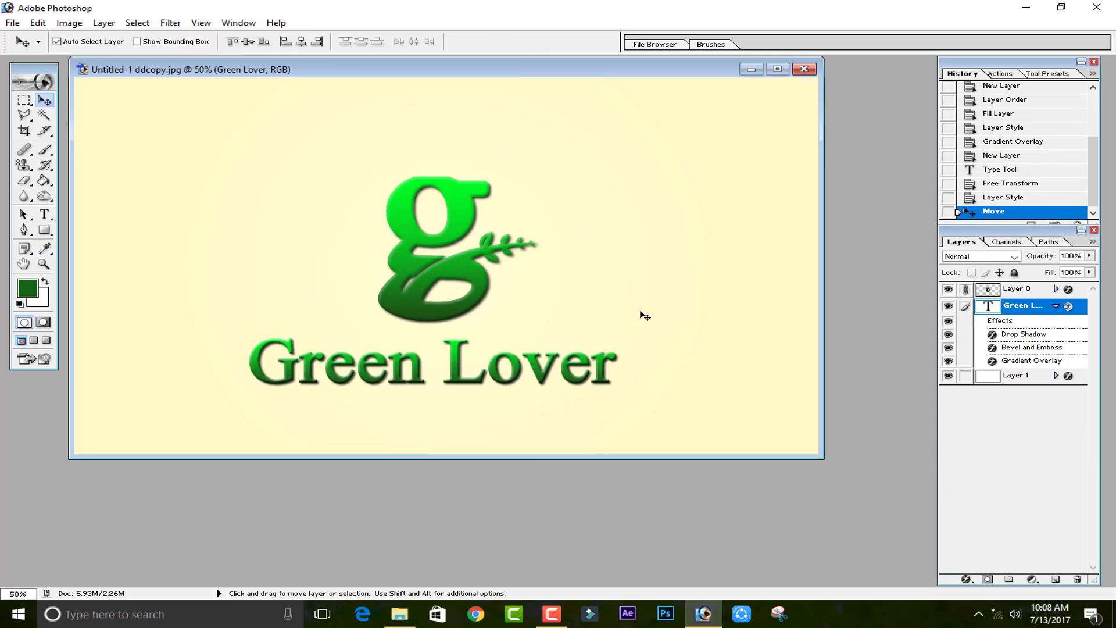
{"action": "left_click", "coordinate": [301, 43]}
{"action": "key", "text": "ctrl+z"}
{"action": "left_click", "coordinate": [1011, 290], "text": "ctrl"}
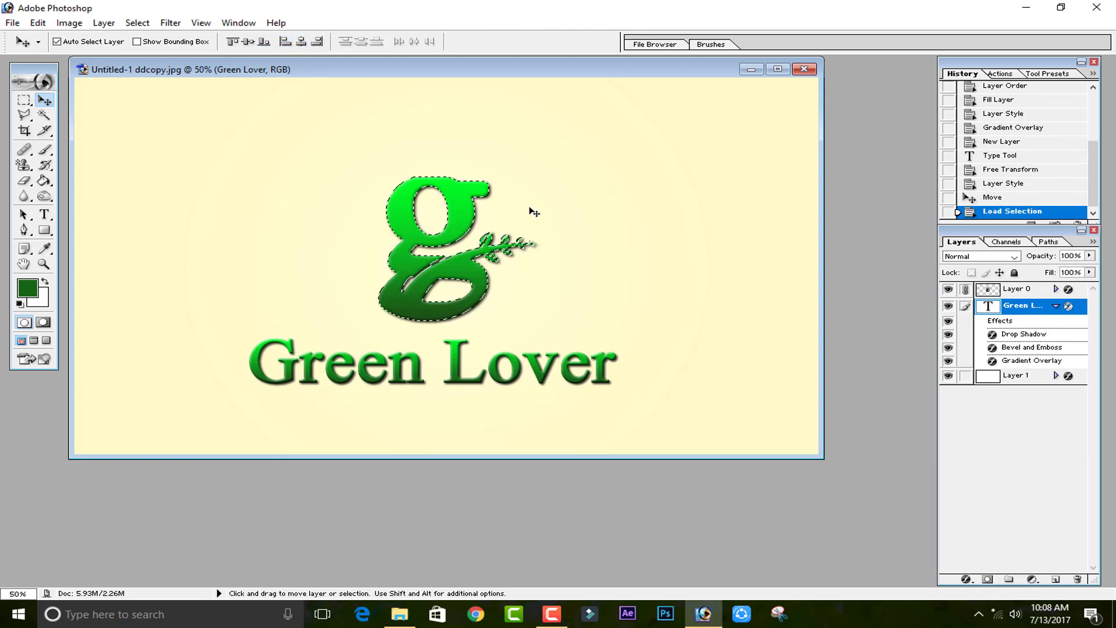
{"action": "key", "text": "ctrl+d"}
- Try horizontal-center, vertical-center and bottom-edge alignments between the linked g logo and Green Lover text, and revert them
{"action": "left_click", "coordinate": [1026, 290]}
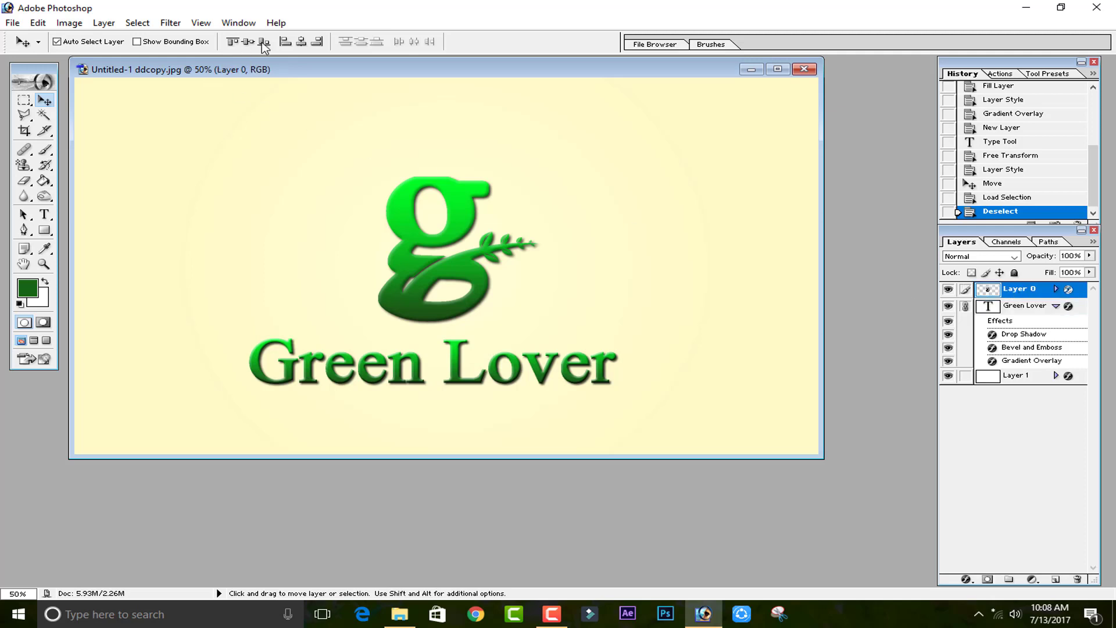
{"action": "left_click", "coordinate": [299, 41]}
{"action": "left_click", "coordinate": [247, 42]}
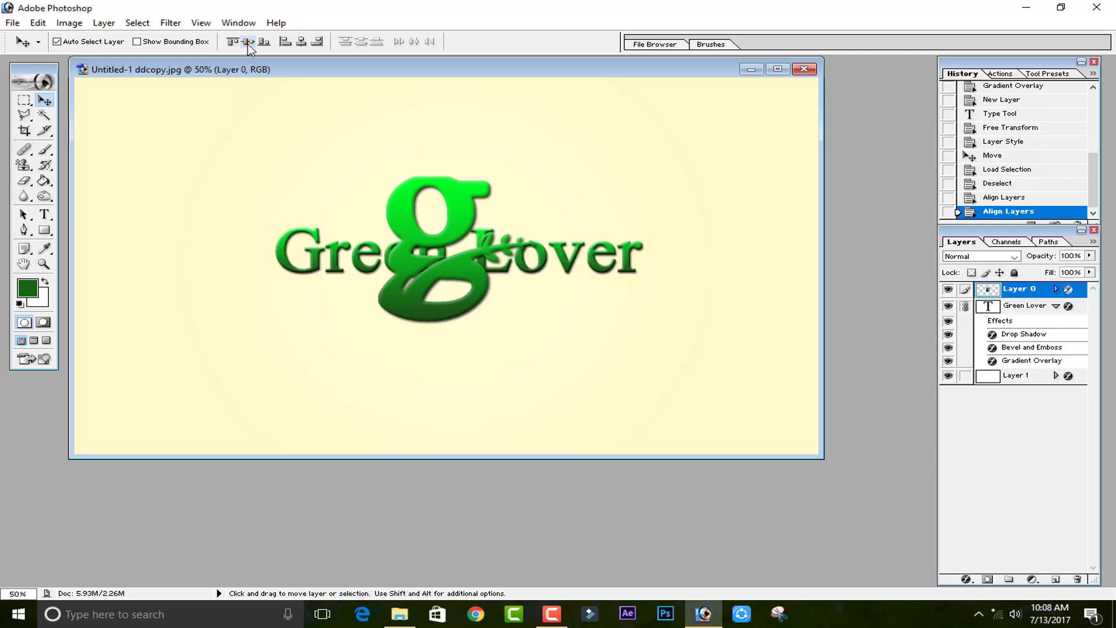
{"action": "left_click", "coordinate": [264, 42]}
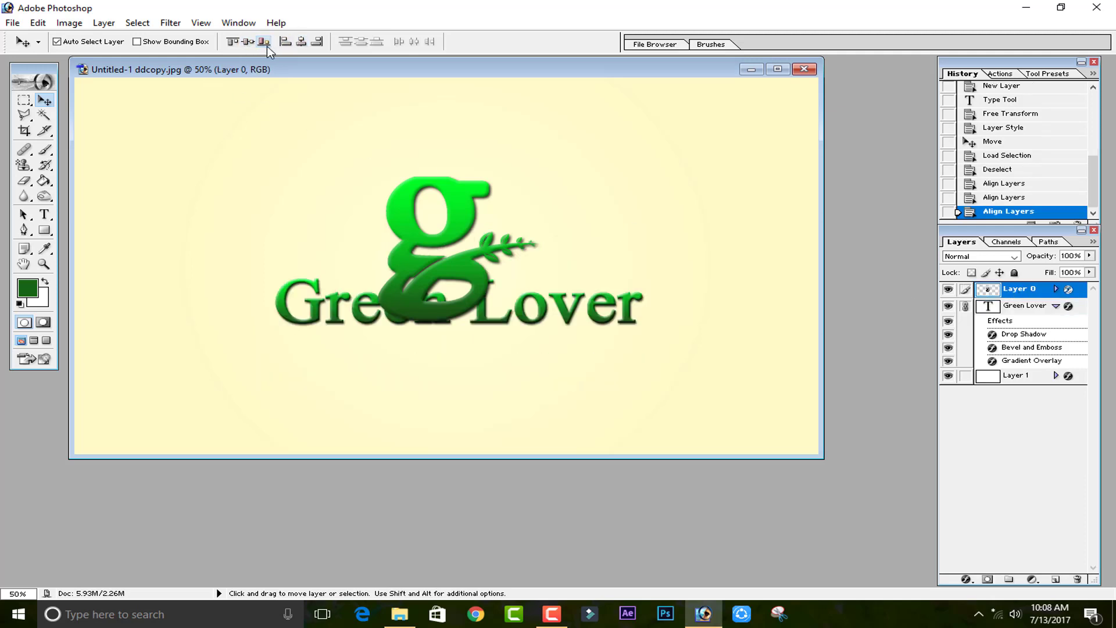
{"action": "key", "text": "ctrl+z"}
{"action": "left_click", "coordinate": [1006, 184]}
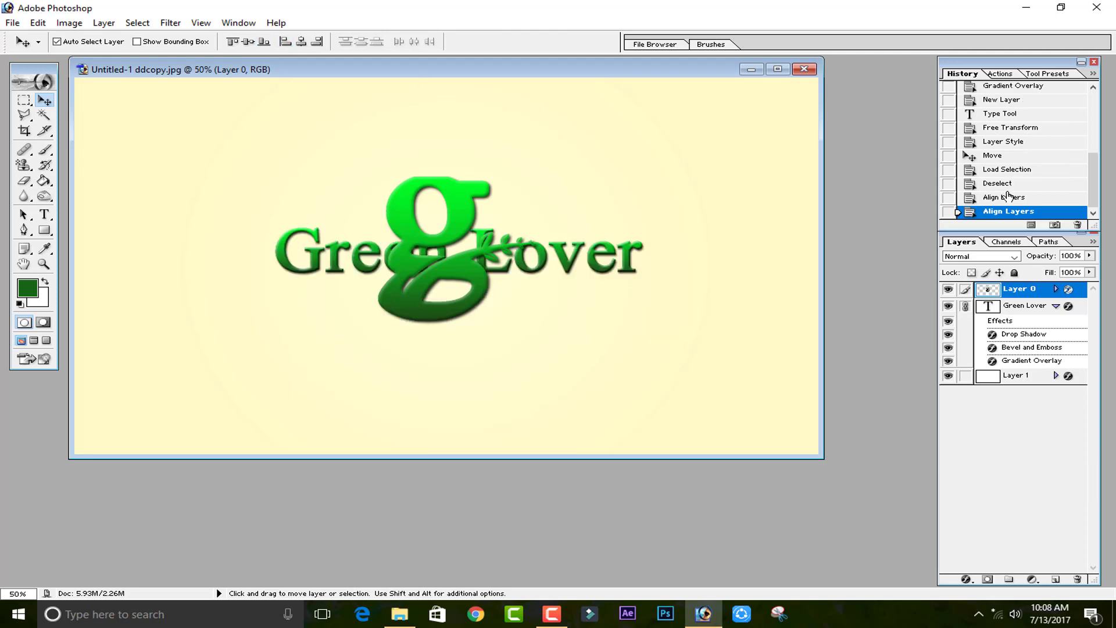
{"action": "left_click", "coordinate": [246, 46]}
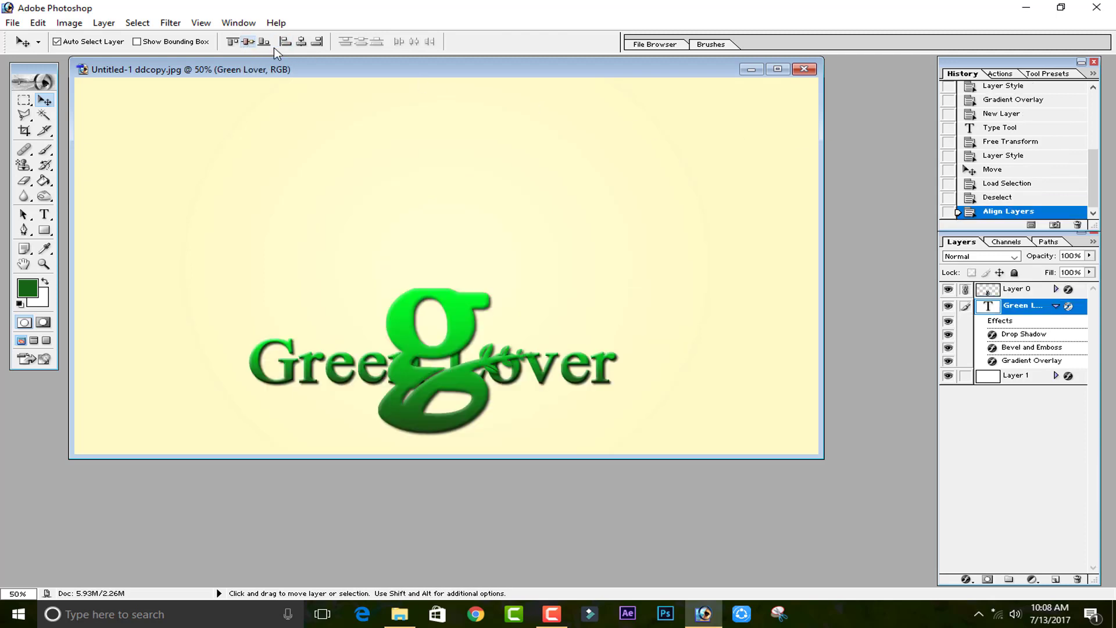
{"action": "left_click", "coordinate": [993, 198]}
- Align the Green Lover text to the g logo's horizontal center, unlink it and shift it slightly up and left
{"action": "left_click", "coordinate": [1035, 290]}
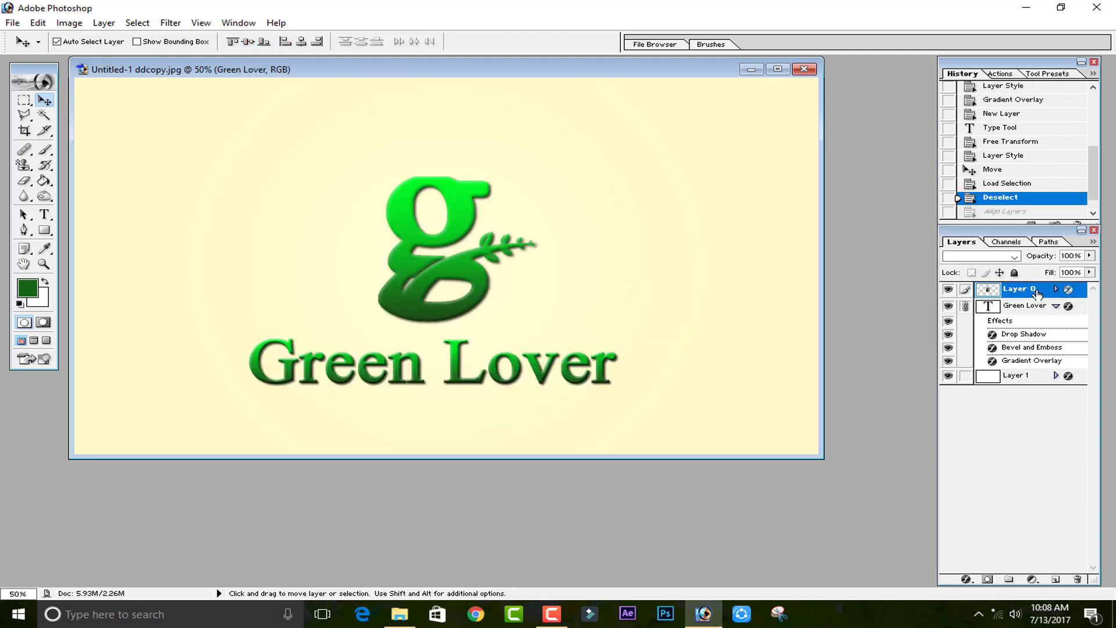
{"action": "left_click", "coordinate": [301, 42]}
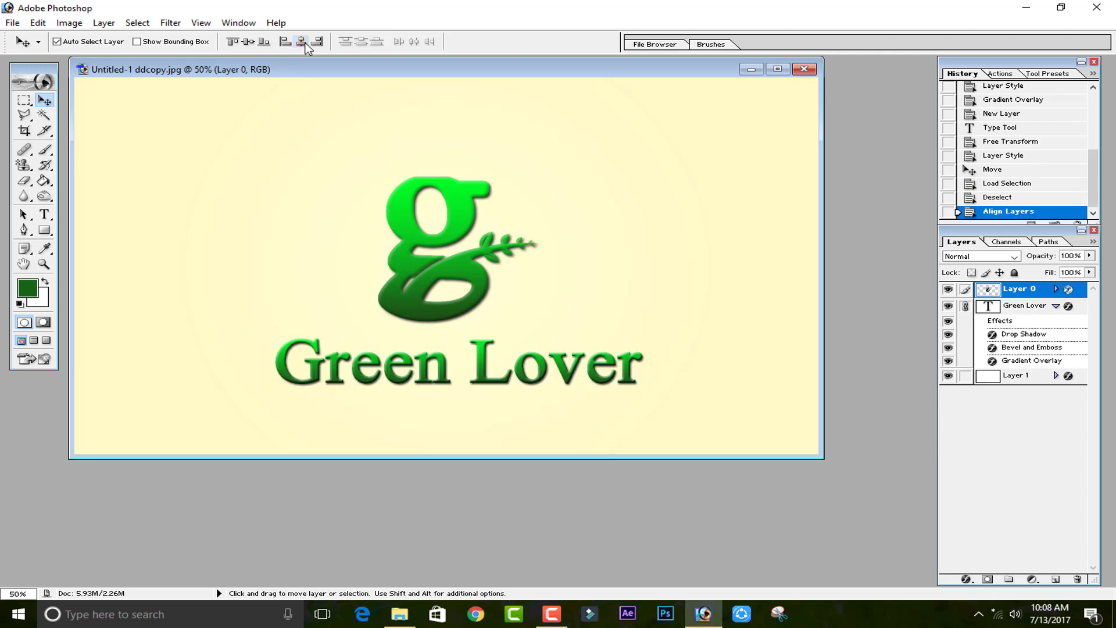
{"action": "left_click", "coordinate": [965, 307]}
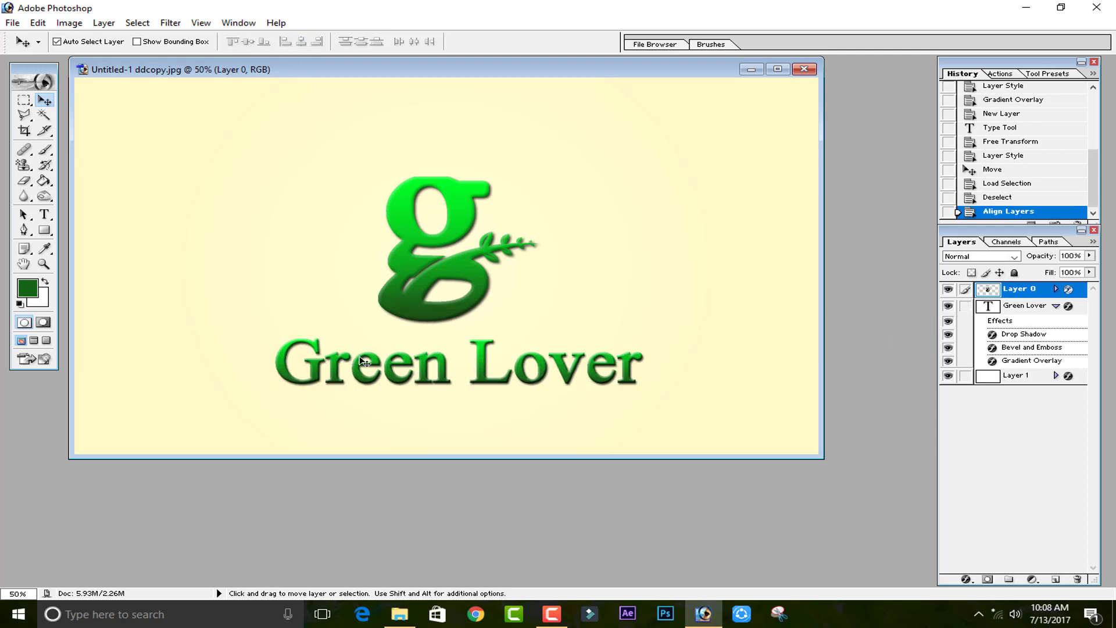
{"action": "left_click_drag", "start_coordinate": [420, 366], "coordinate": [407, 362]}
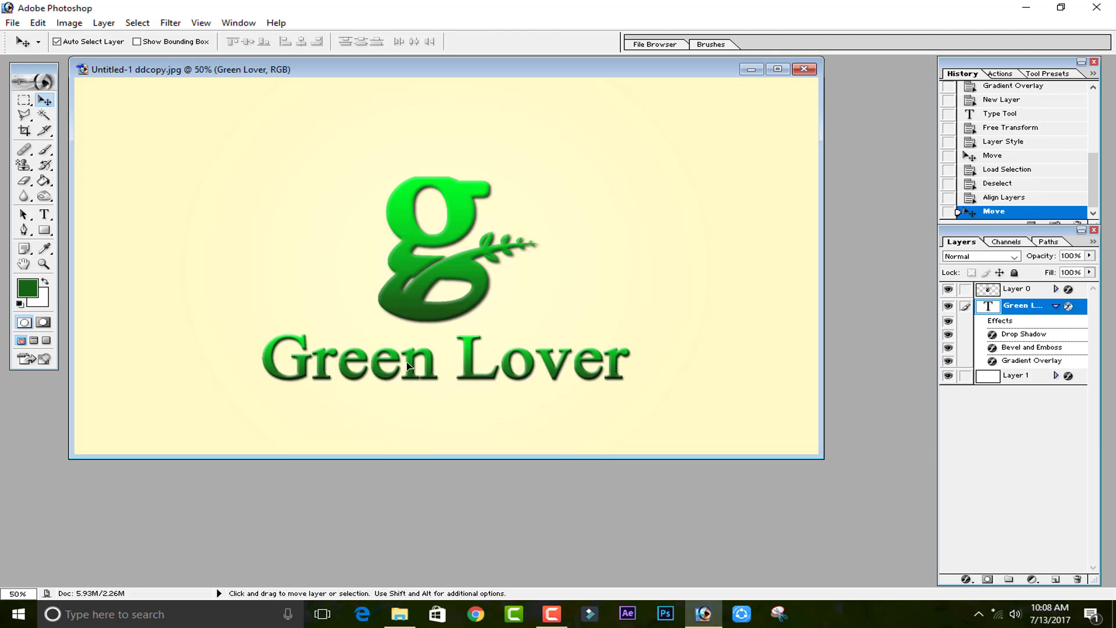
- Try aligning the logo and text, both linked to Layer 1, to the background's horizontal and vertical centers, and revert it
{"action": "left_click", "coordinate": [1008, 290]}
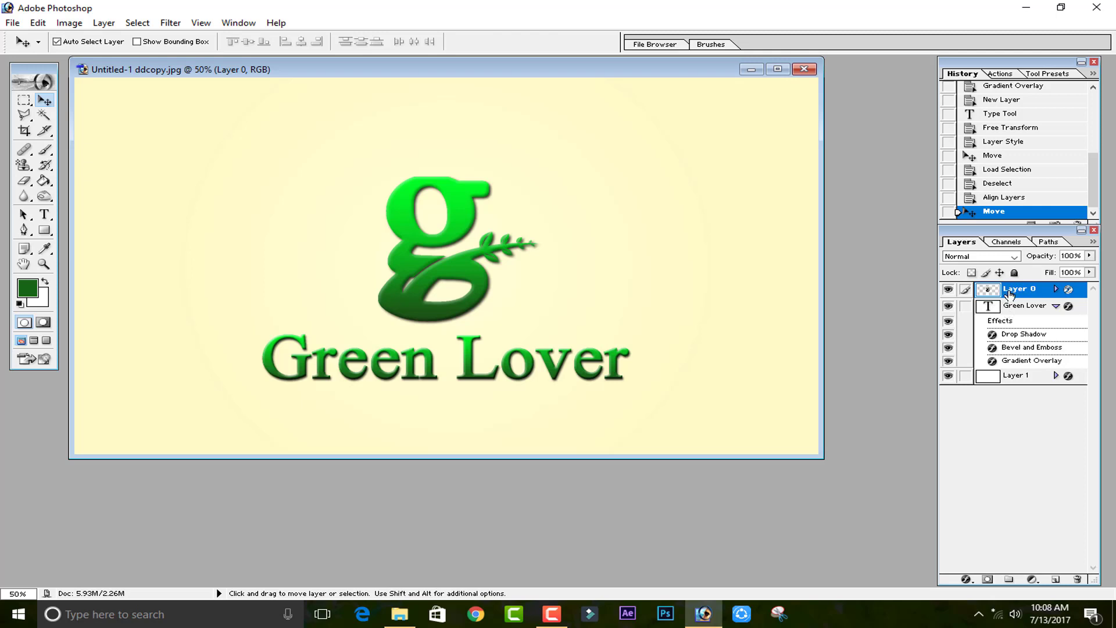
{"action": "left_click", "coordinate": [969, 307]}
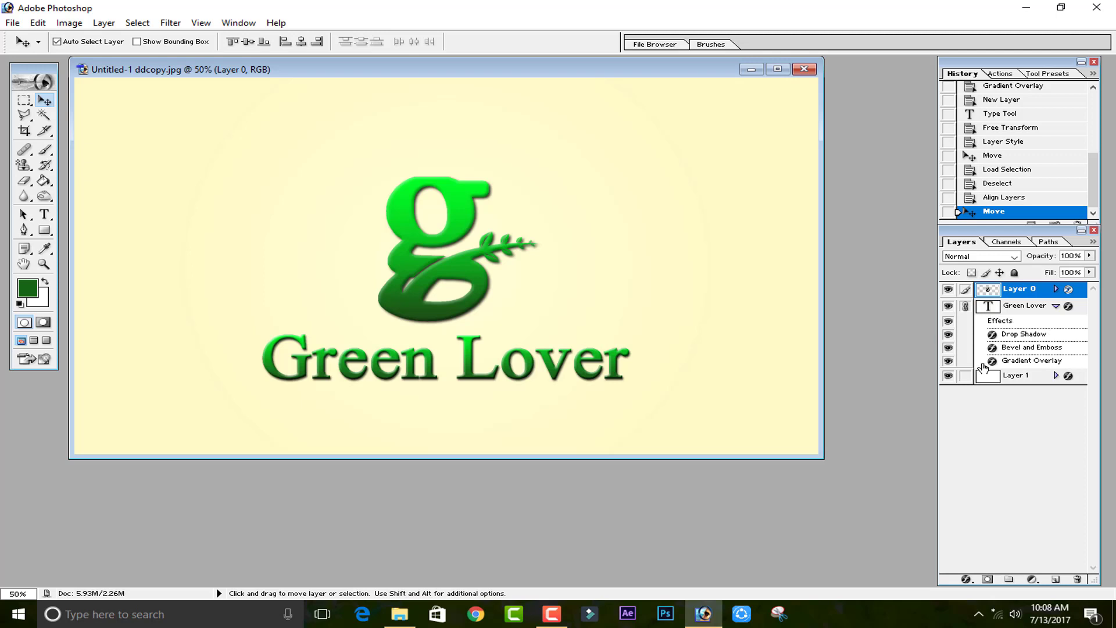
{"action": "left_click", "coordinate": [995, 381]}
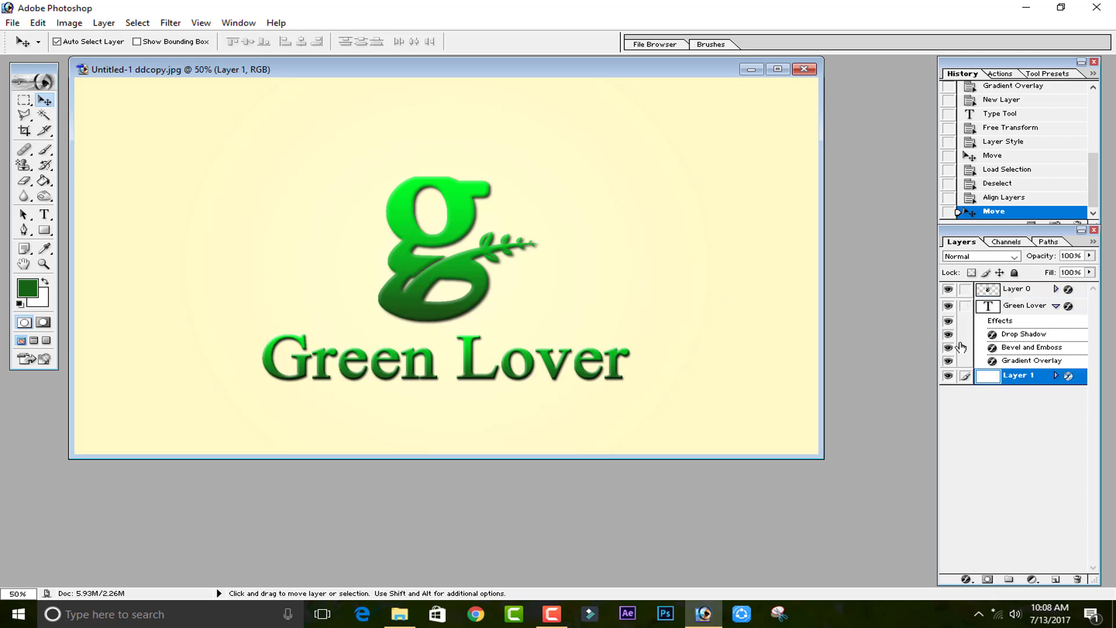
{"action": "left_click", "coordinate": [965, 311]}
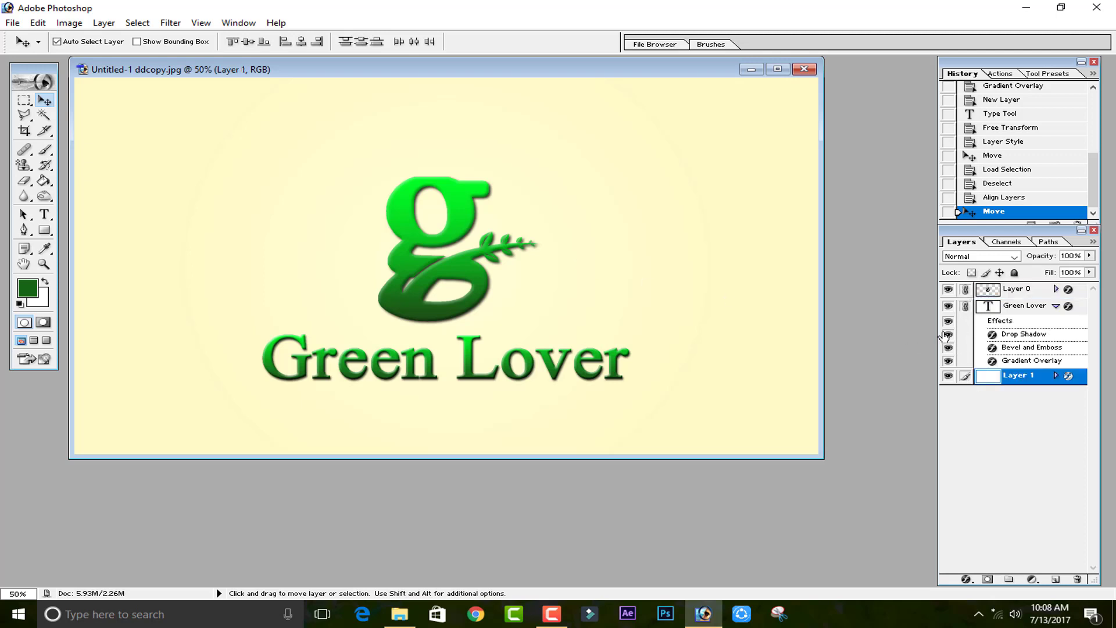
{"action": "left_click", "coordinate": [301, 41]}
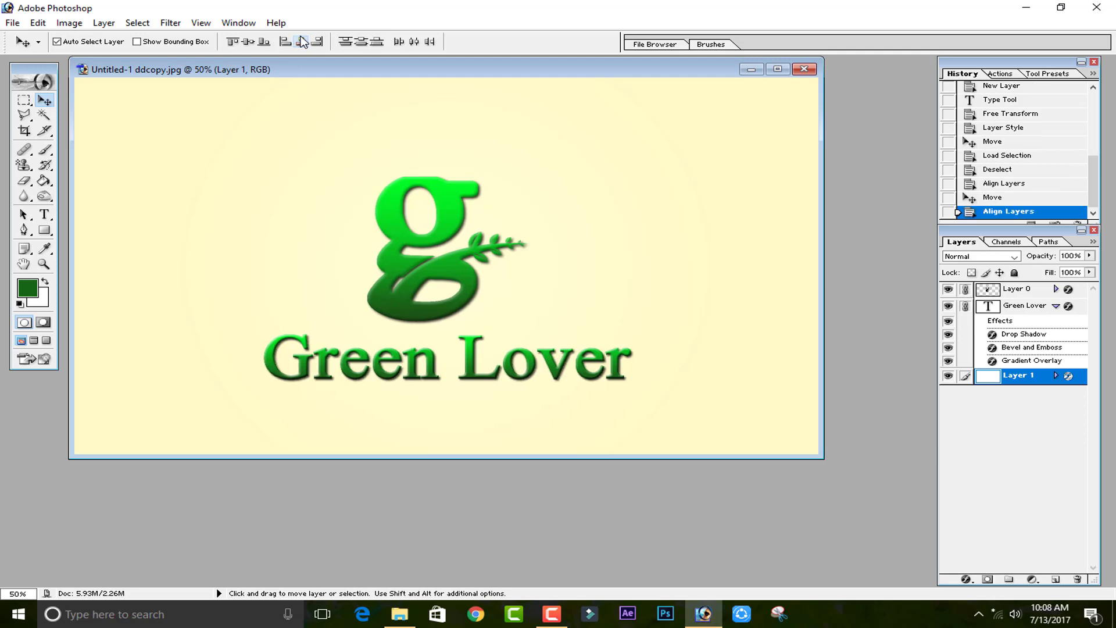
{"action": "left_click", "coordinate": [254, 43]}
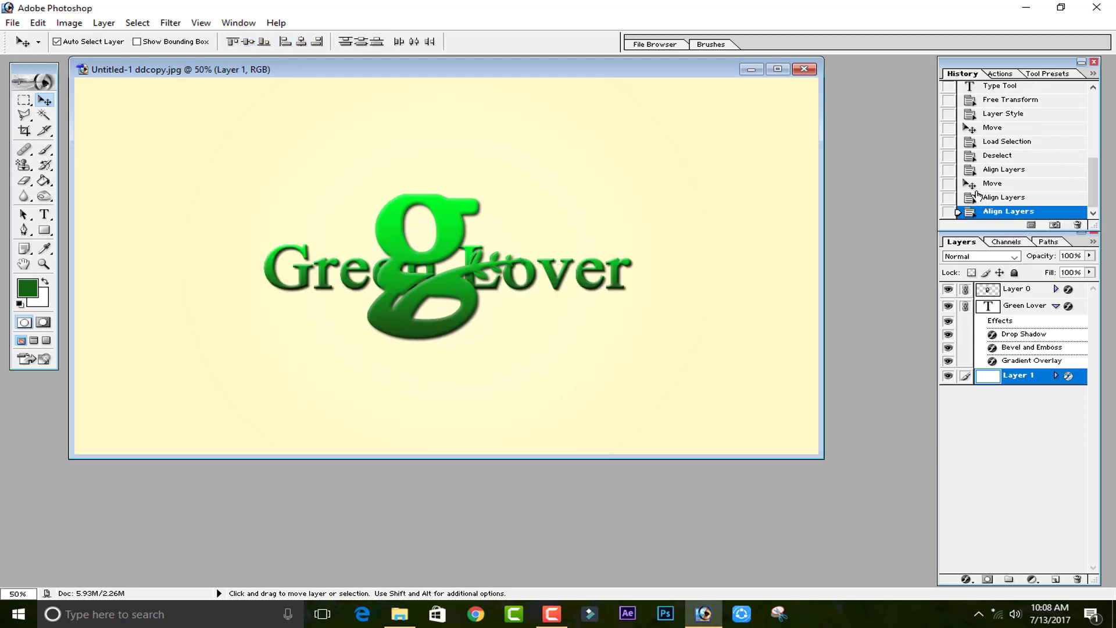
{"action": "left_click", "coordinate": [998, 183]}
- Move the g logo higher on the canvas and bring the Green Lover text up closer beneath it
{"action": "left_click_drag", "start_coordinate": [449, 221], "coordinate": [455, 191]}
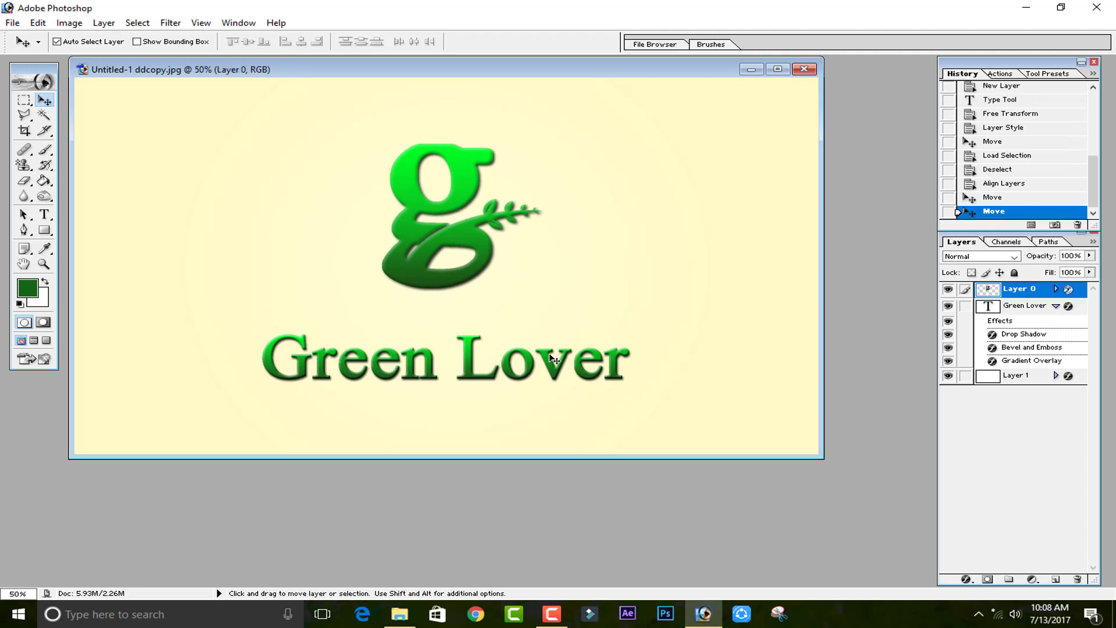
{"action": "left_click_drag", "start_coordinate": [554, 358], "coordinate": [540, 339]}
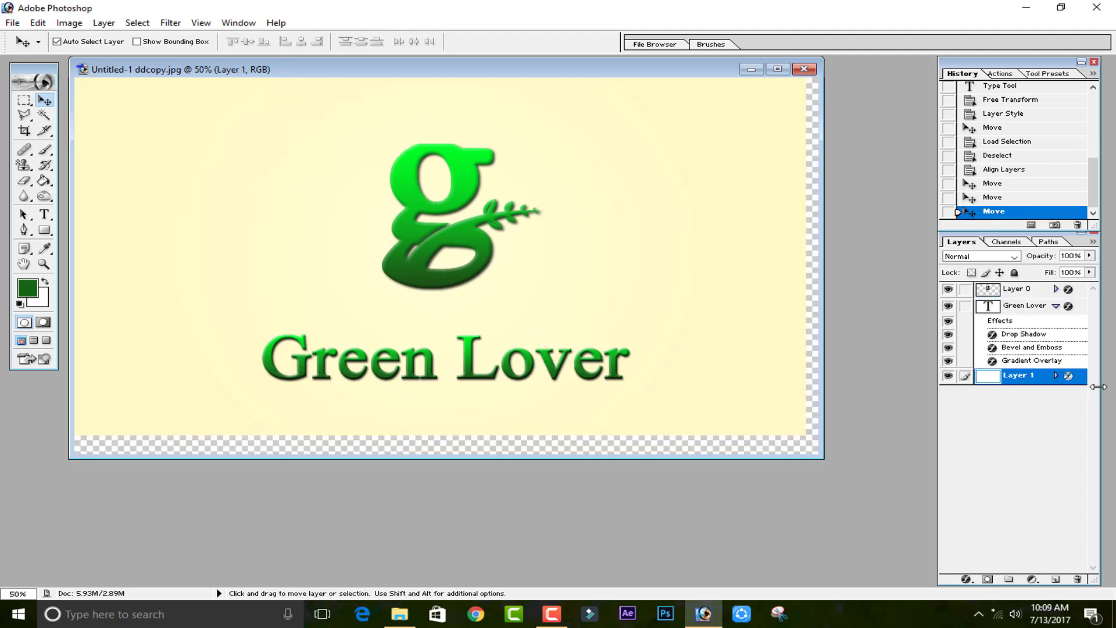
{"action": "key", "text": "ctrl+z"}
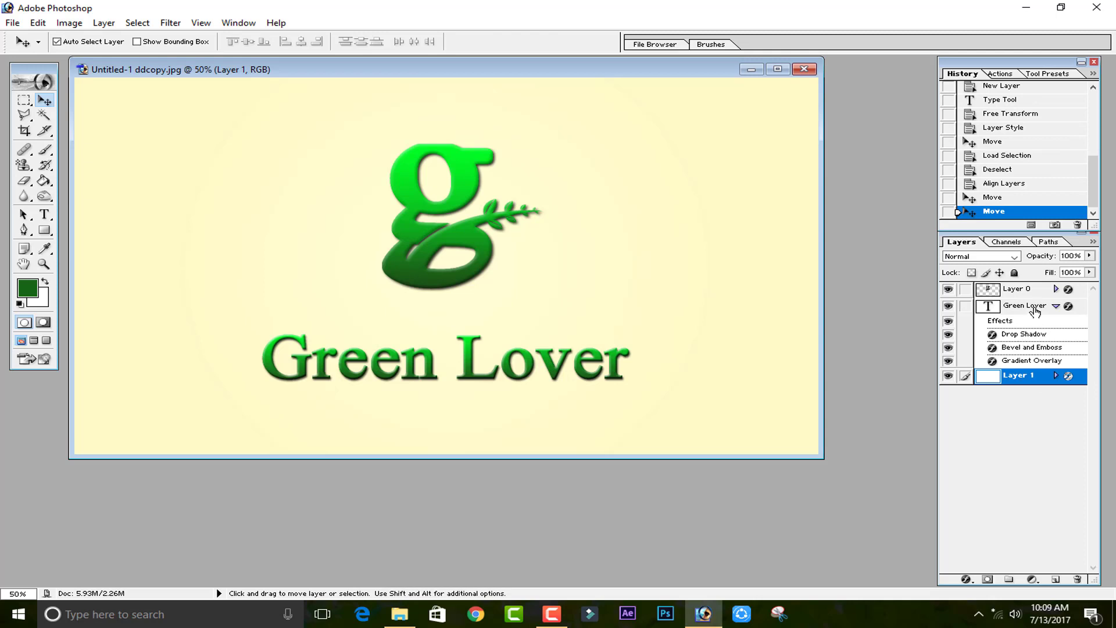
{"action": "left_click", "coordinate": [1035, 311]}
{"action": "left_click_drag", "start_coordinate": [465, 352], "coordinate": [464, 329]}
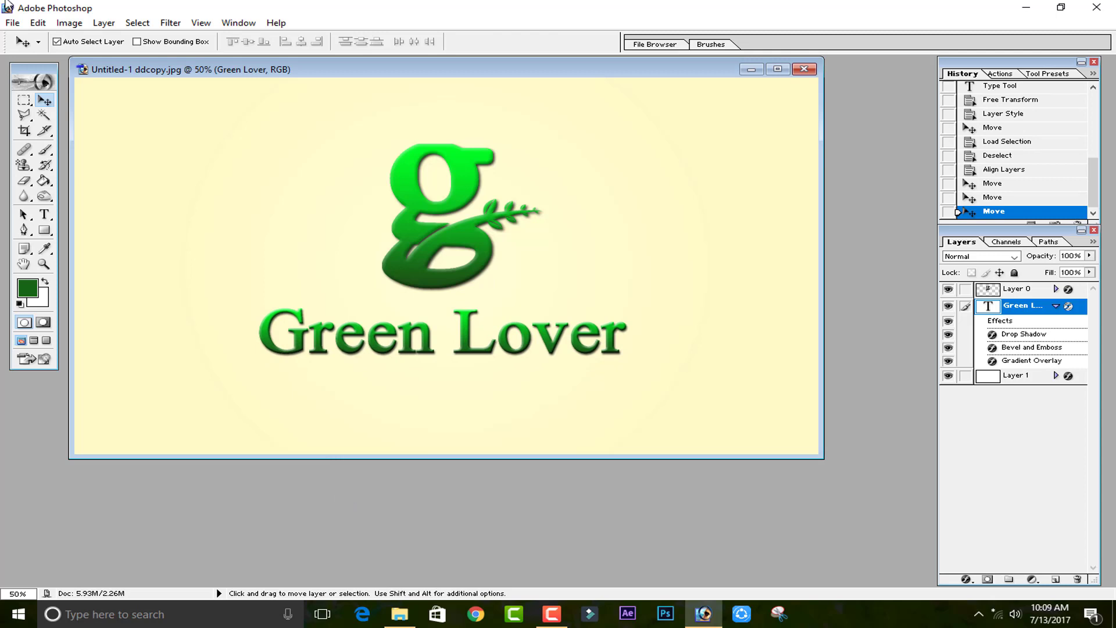
- Start saving a copy of the document in JPEG format, with the Desktop as its location
{"action": "left_click", "coordinate": [13, 22]}
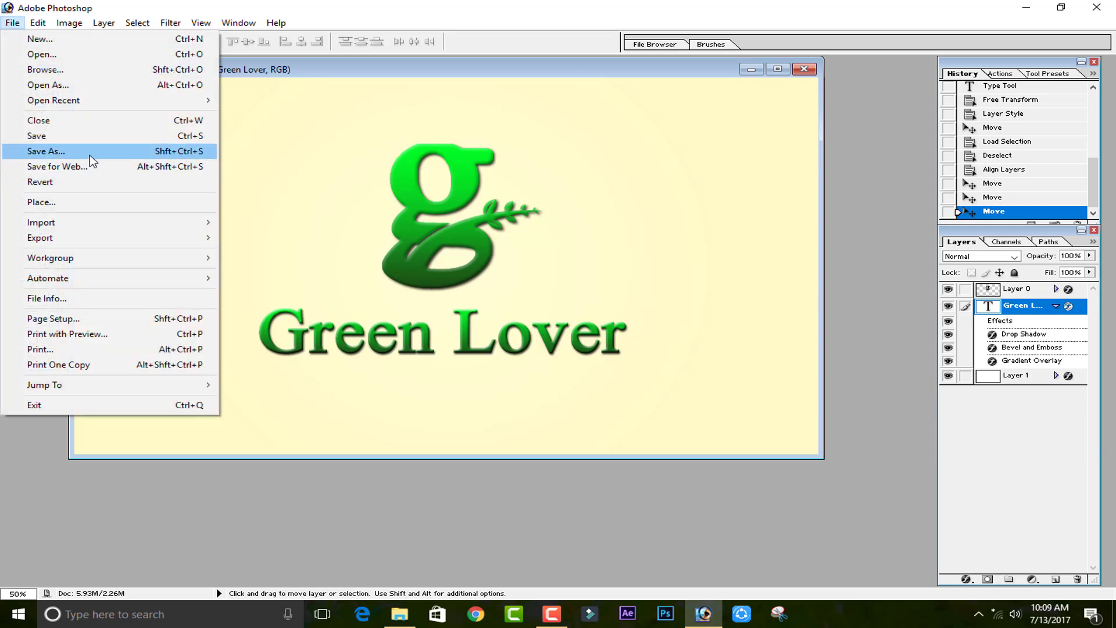
{"action": "left_click", "coordinate": [90, 151]}
{"action": "left_click", "coordinate": [637, 390]}
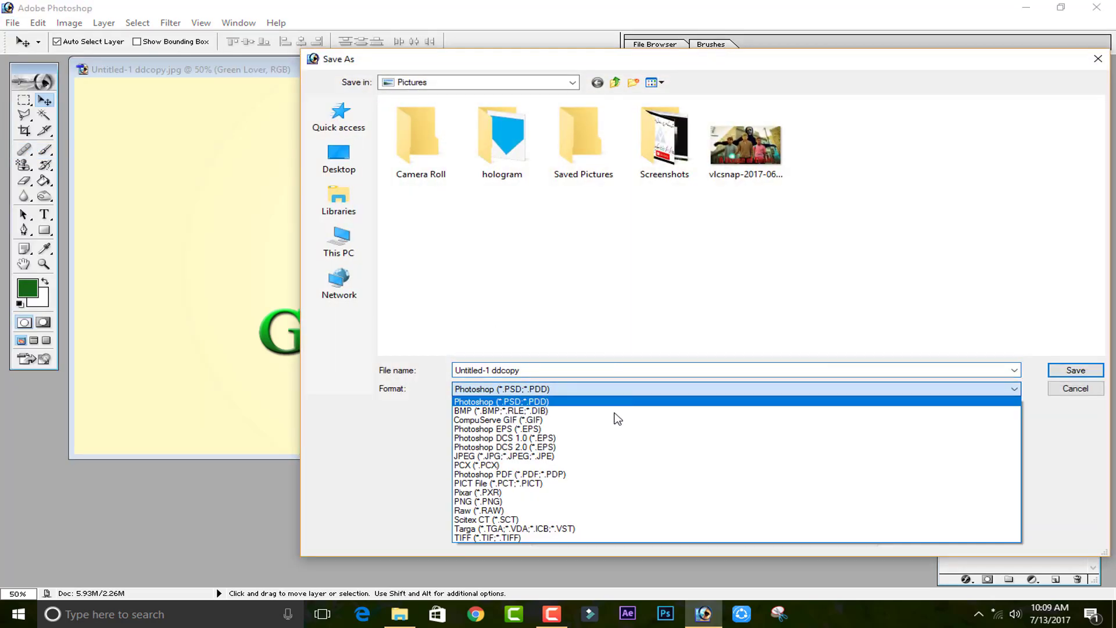
{"action": "left_click", "coordinate": [591, 455]}
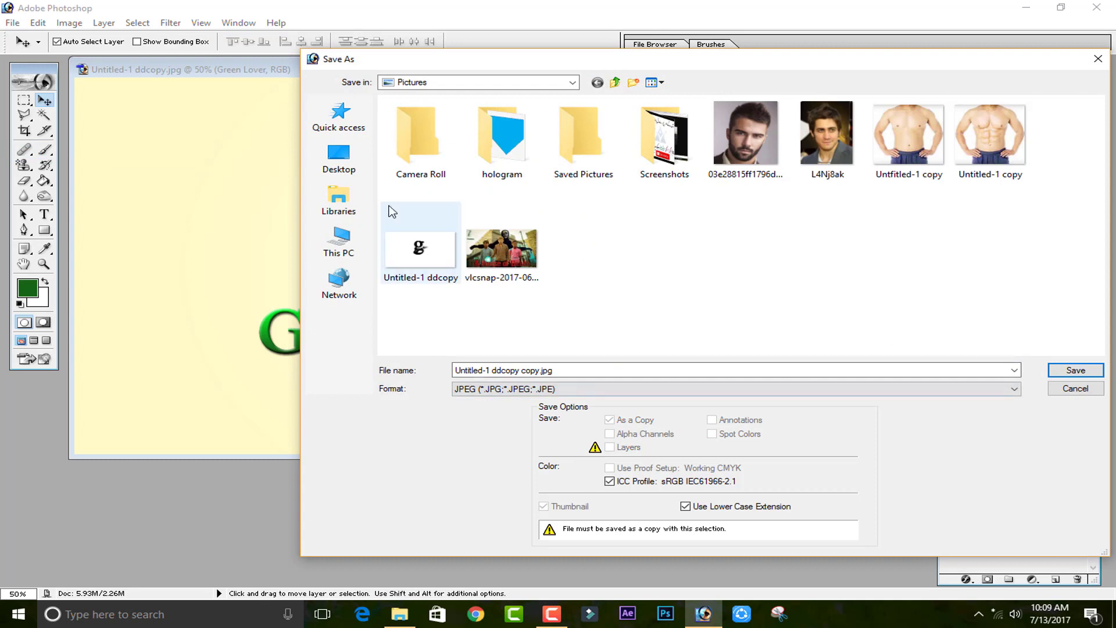
{"action": "left_click", "coordinate": [326, 166]}
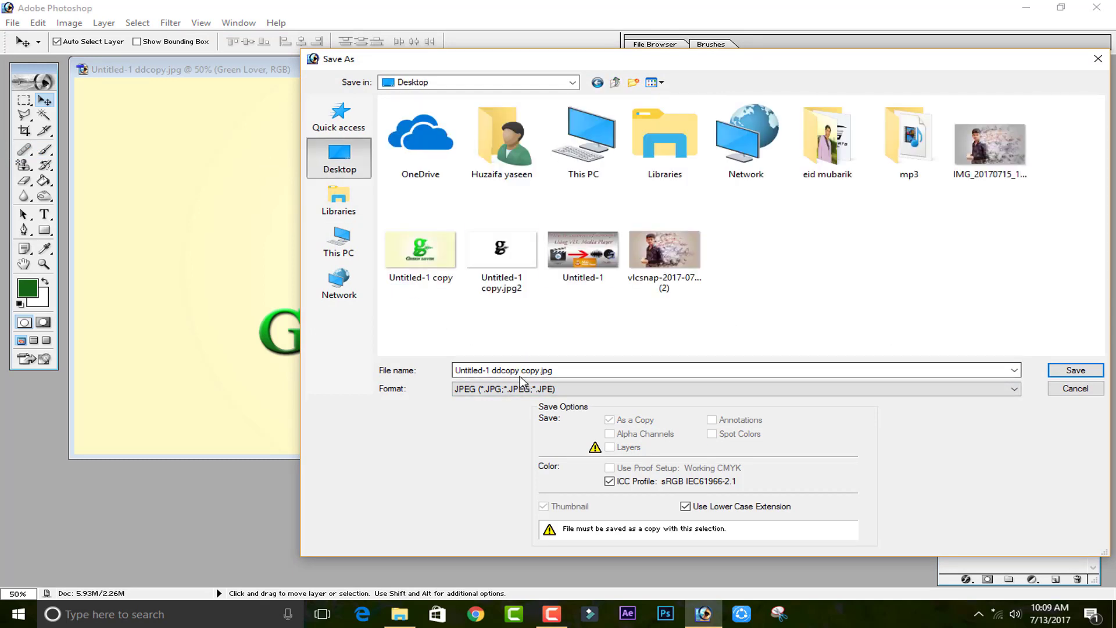
- Name the copy "Untitled-1 copy.jpg" and save it over the existing file with quality 12 and Baseline Optimized
{"action": "left_click", "coordinate": [505, 369]}
{"action": "left_click", "coordinate": [503, 369]}
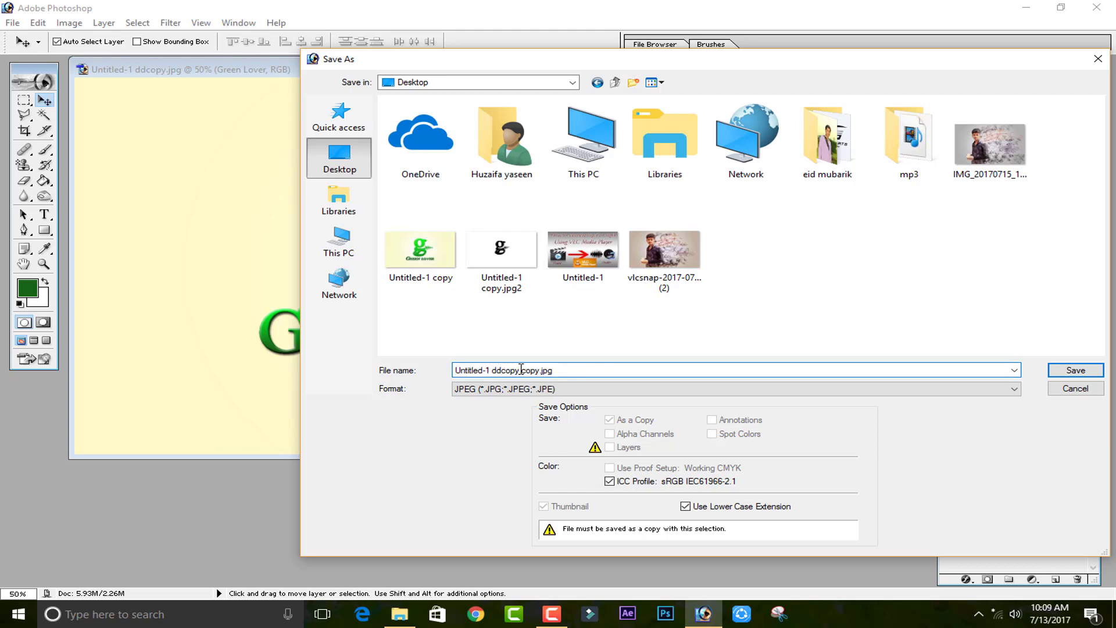
{"action": "left_click_drag", "start_coordinate": [521, 369], "coordinate": [495, 361]}
{"action": "key", "text": "BackSpace"}
{"action": "key", "text": "BackSpace"}
{"action": "left_click", "coordinate": [1060, 375]}
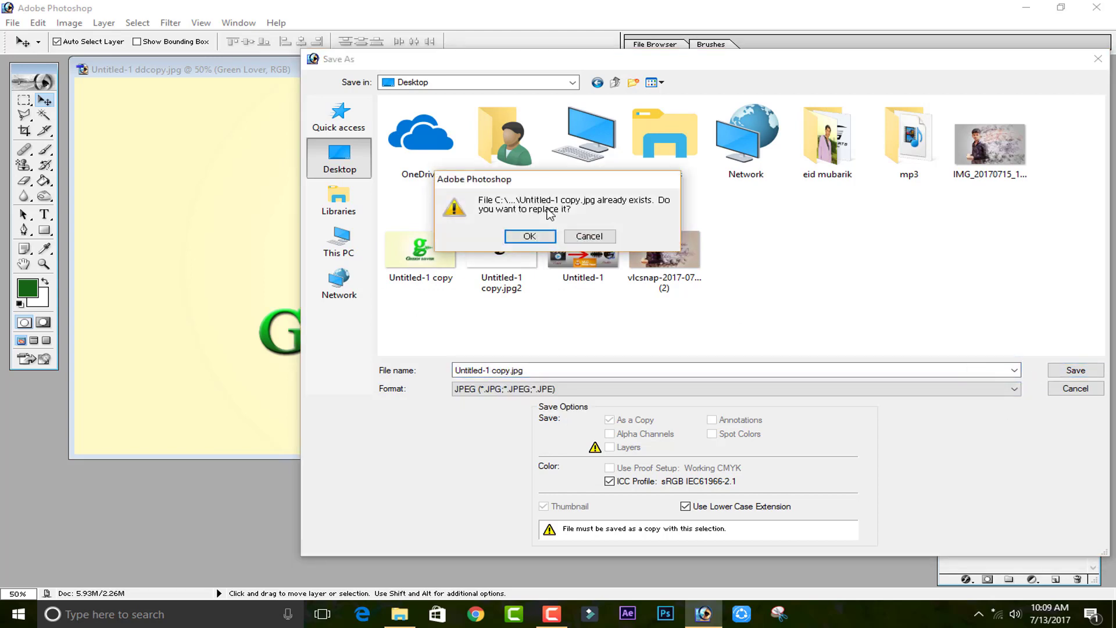
{"action": "left_click", "coordinate": [530, 236]}
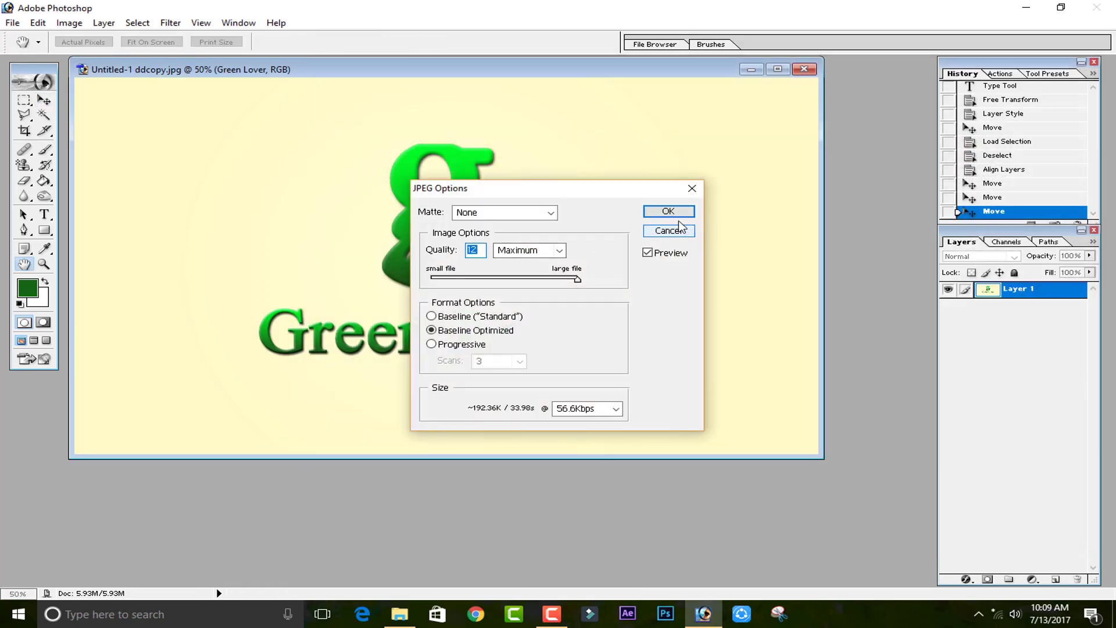
{"action": "left_click", "coordinate": [674, 213]}
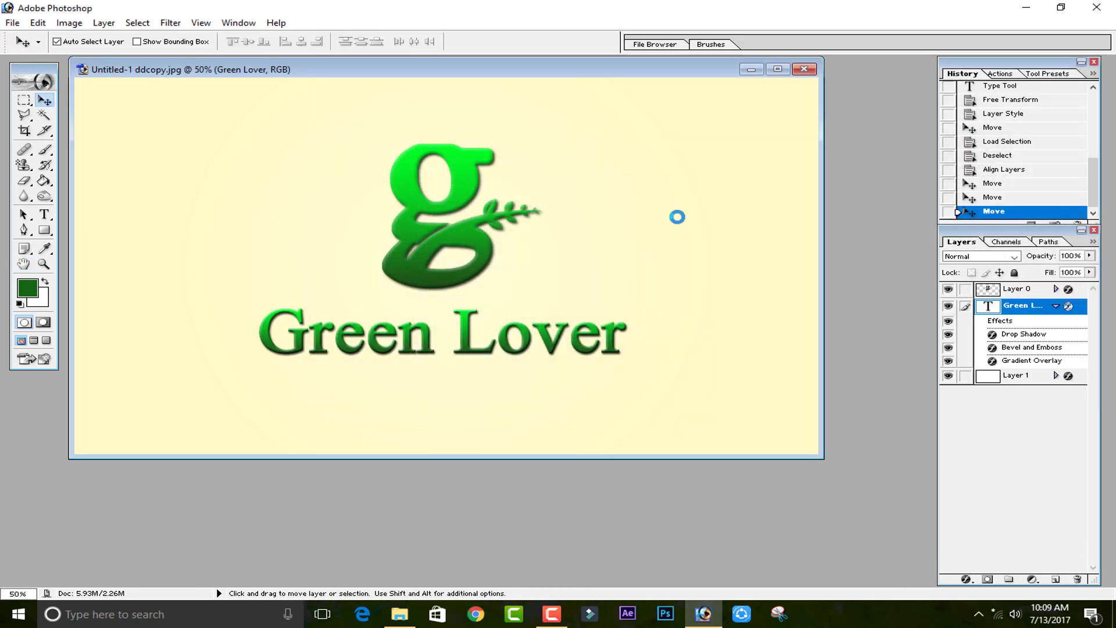